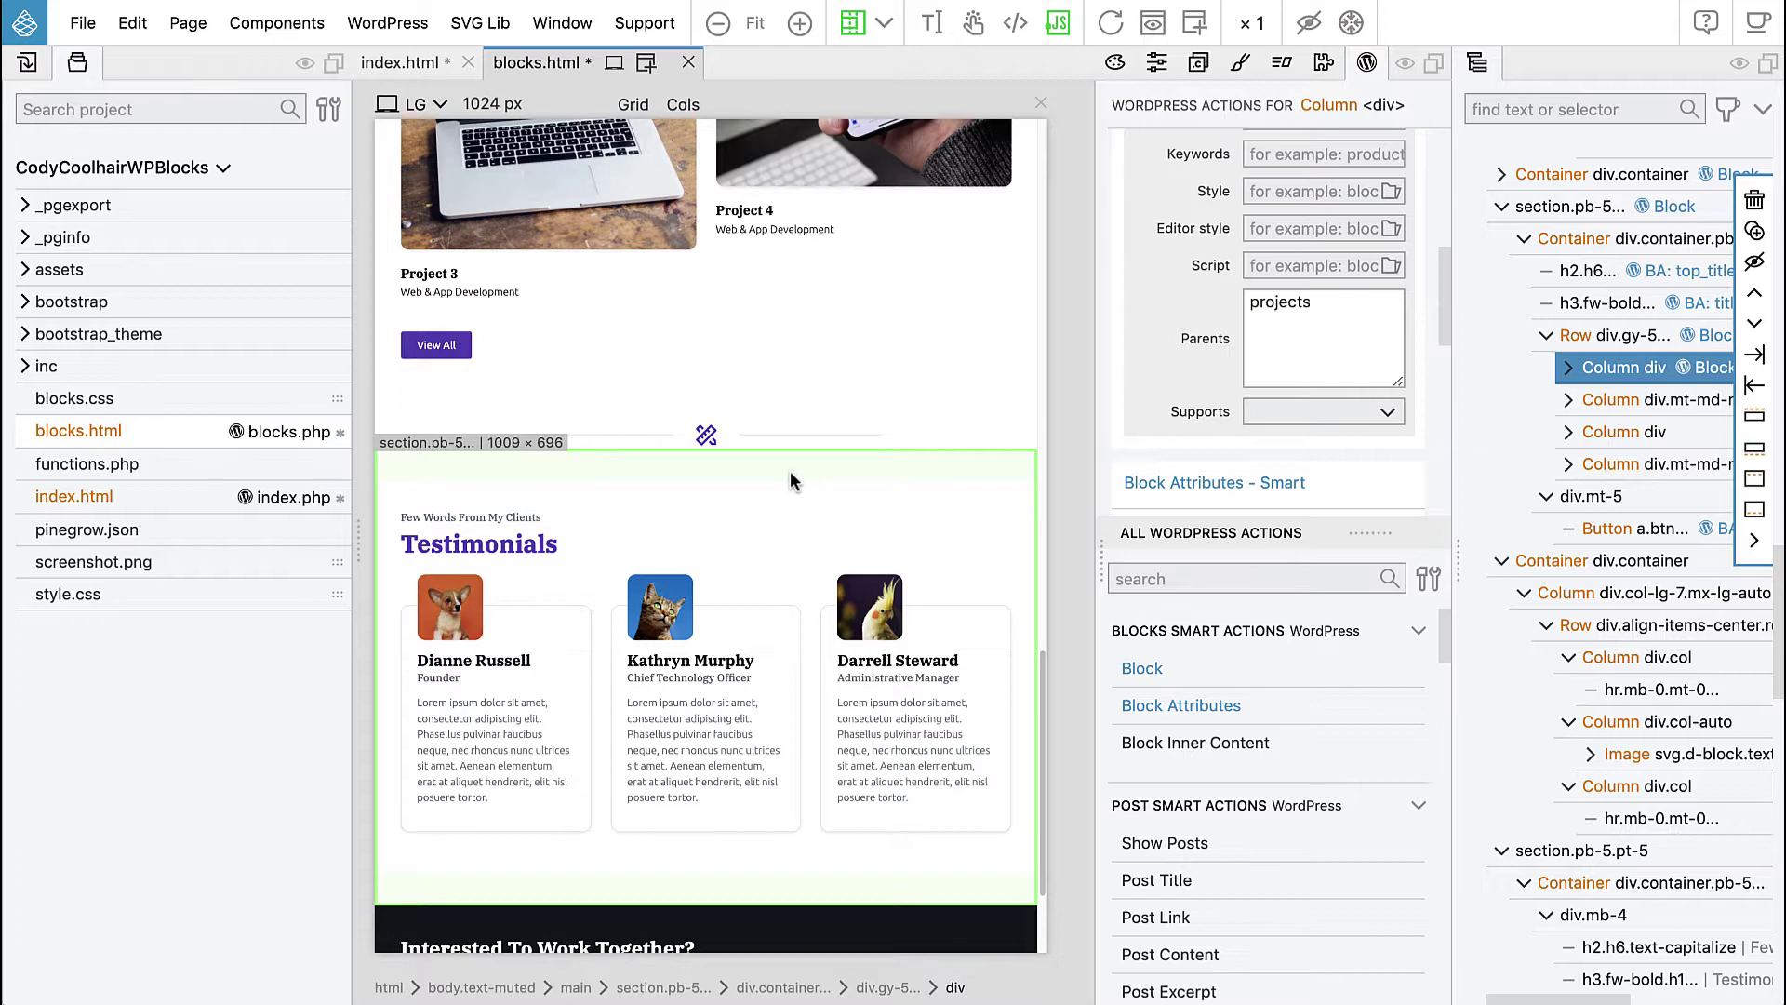
- Select the Testimonials section on the canvas to target it with WordPress Actions
left_click(790, 480)
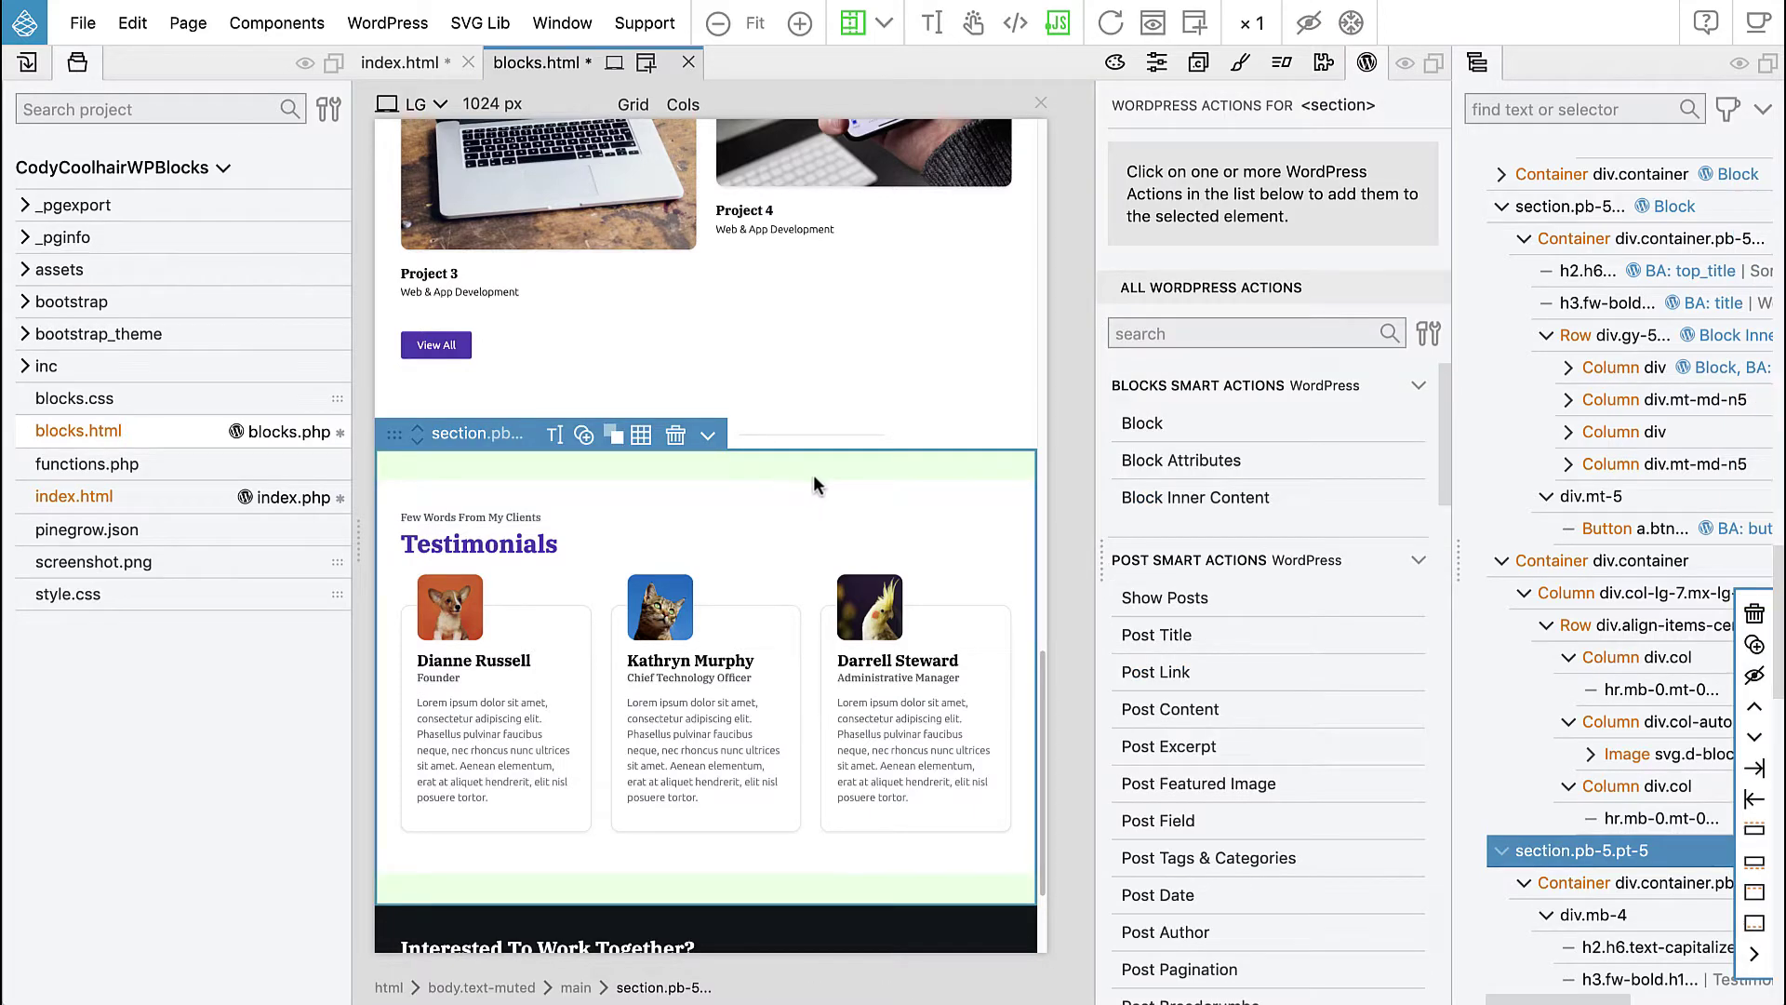
- Define the section as block 'quotes' titled 'Quotes' in custom category pagesections
left_click(1141, 426)
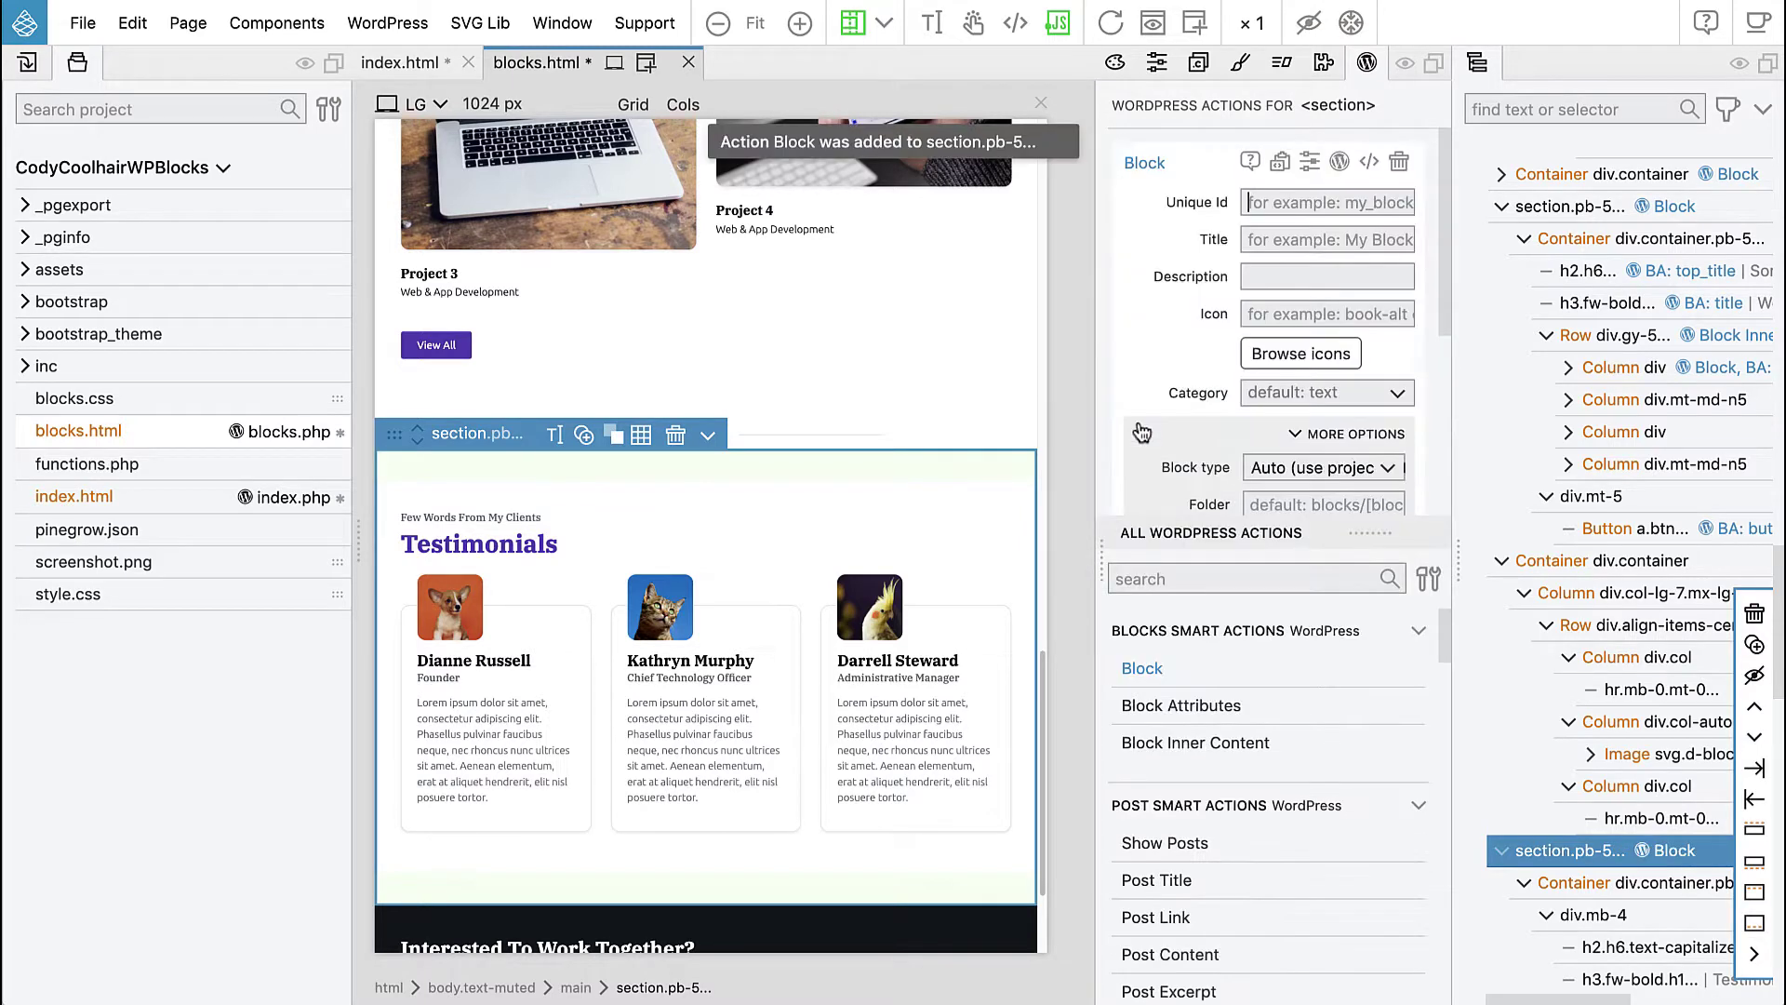
left_click(1312, 434)
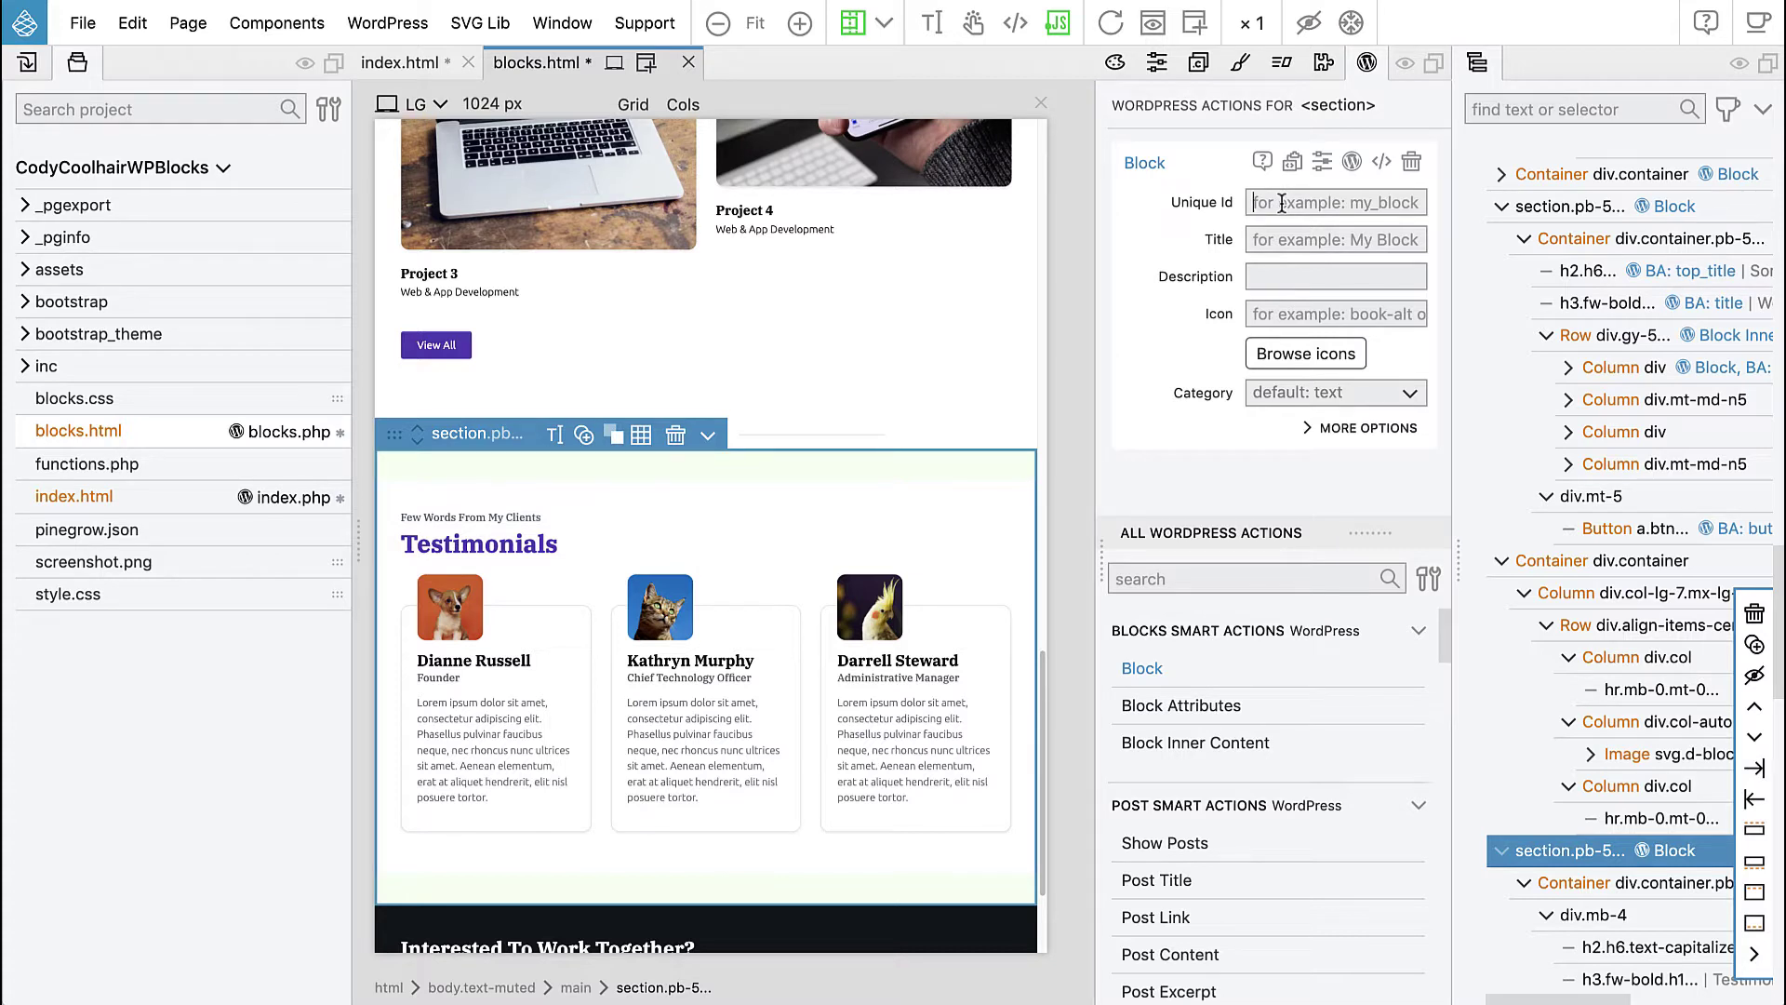
type("quotes")
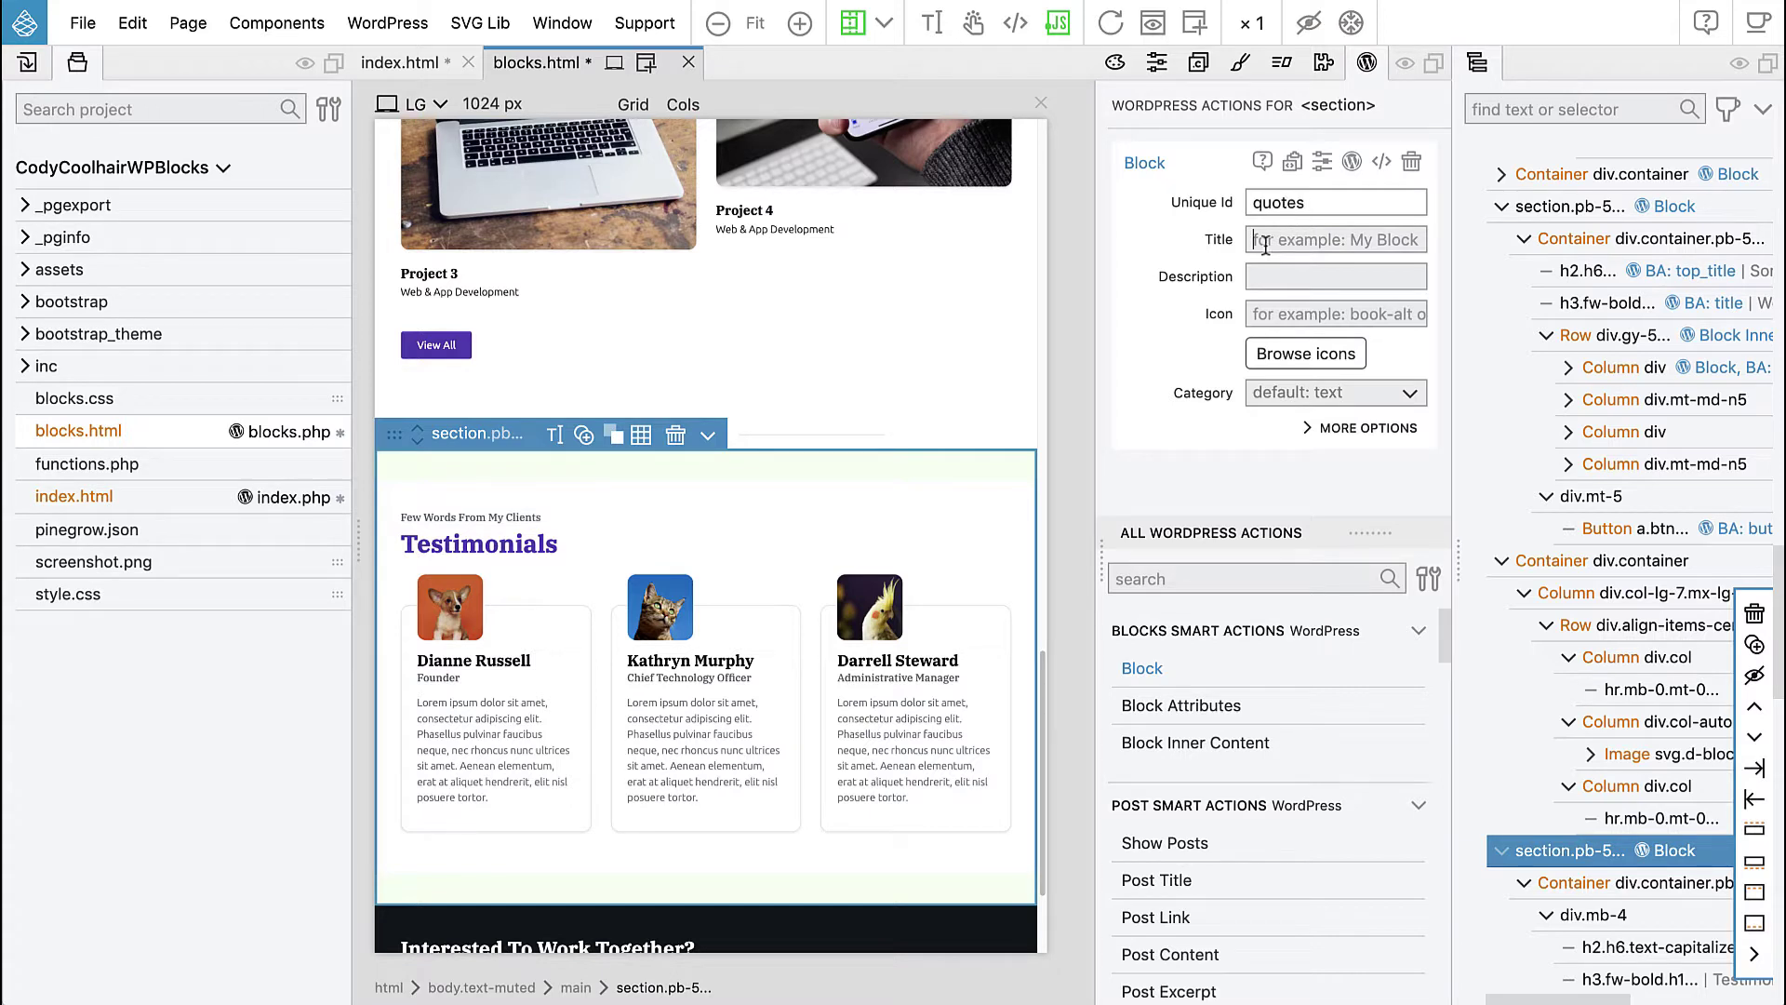
type("Quotes")
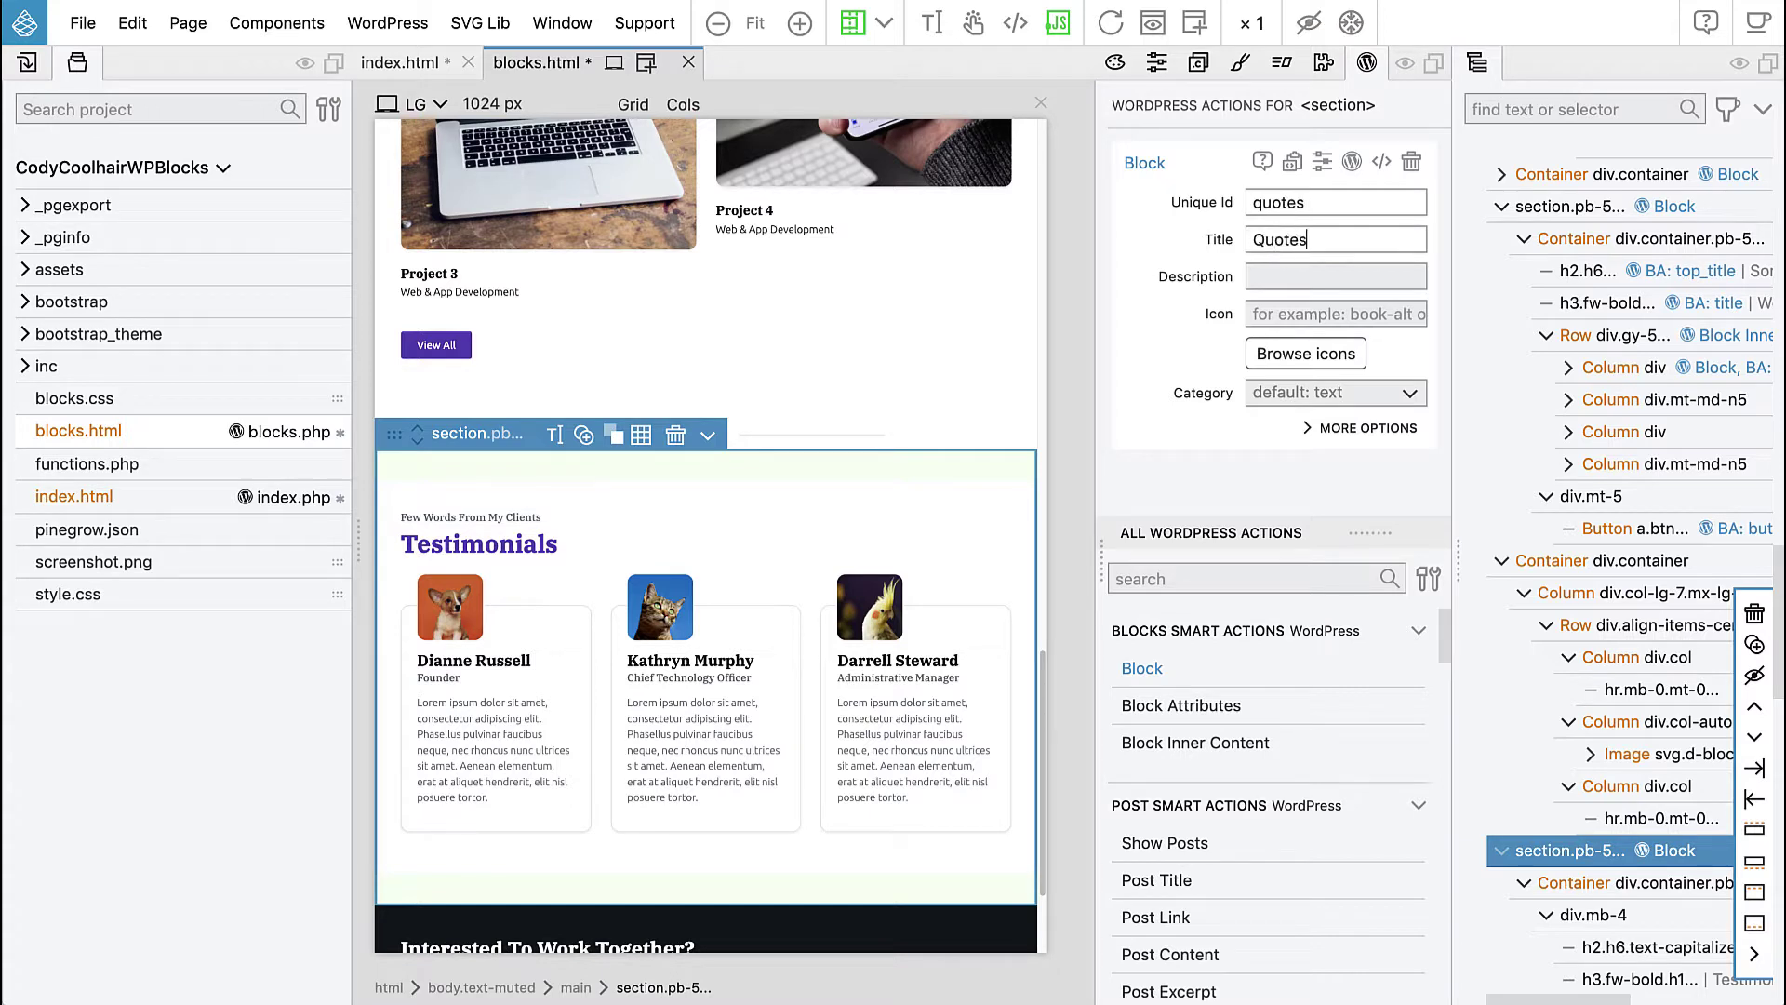
left_click(1280, 410)
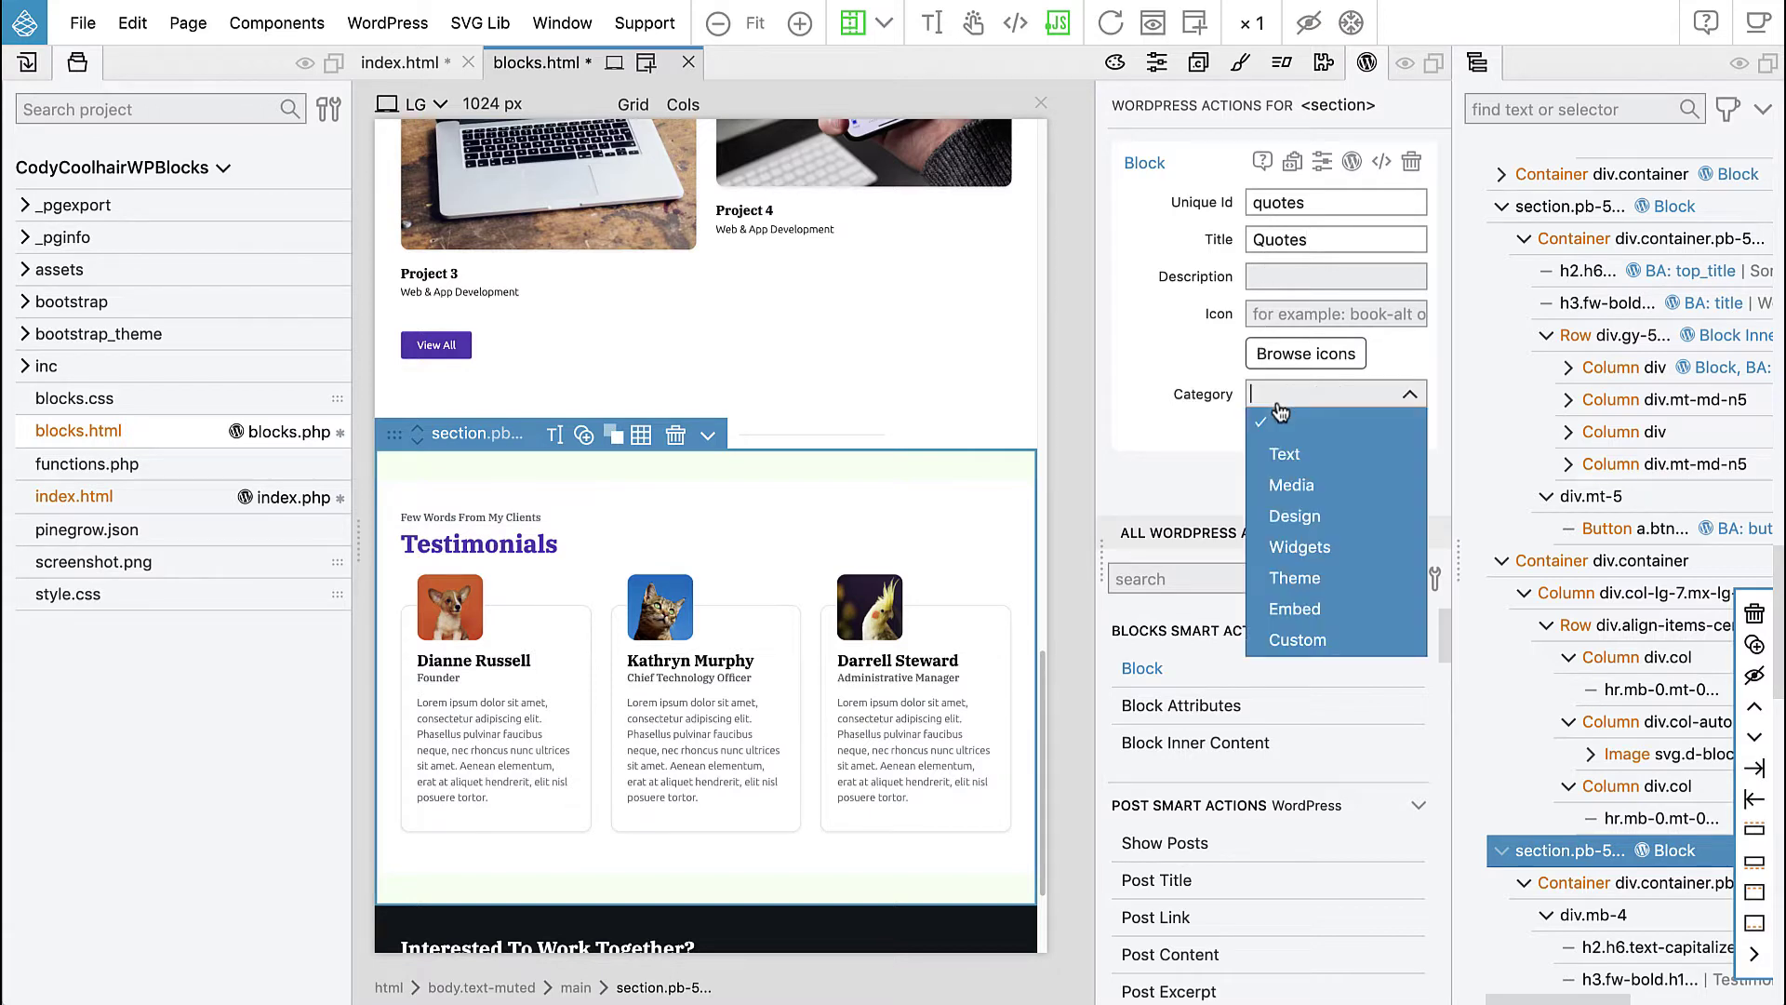
left_click(1332, 645)
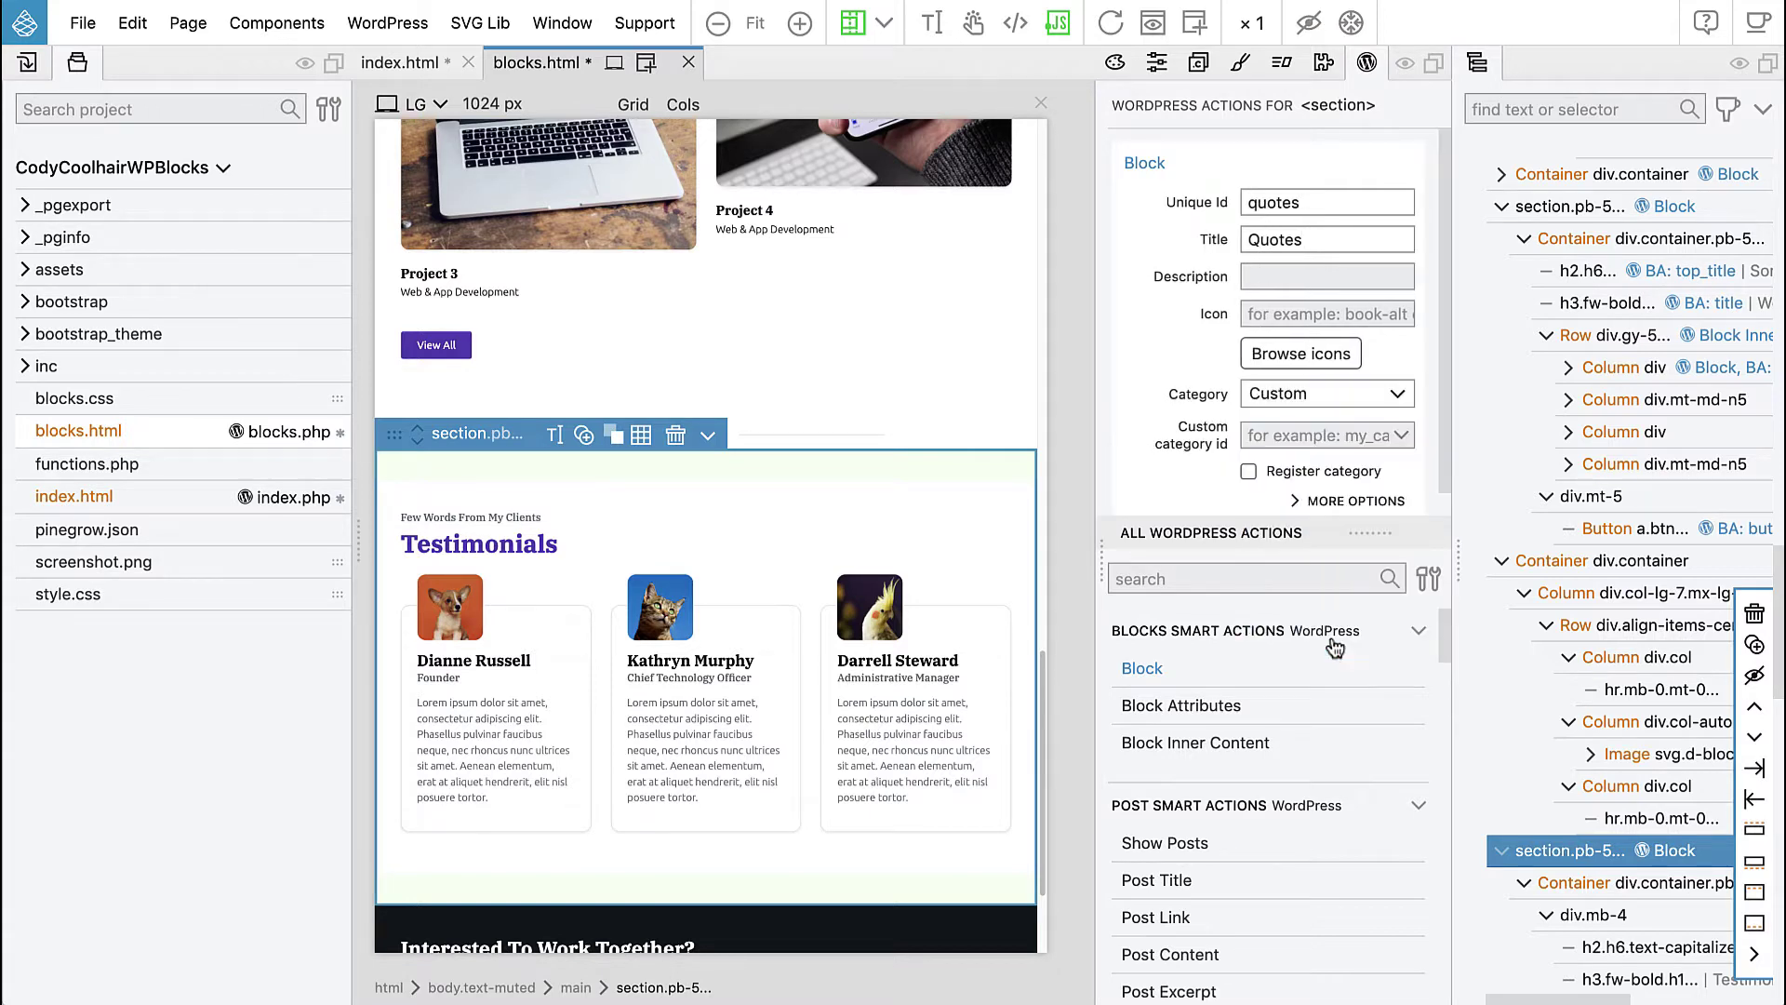
left_click(1312, 435)
left_click(1311, 502)
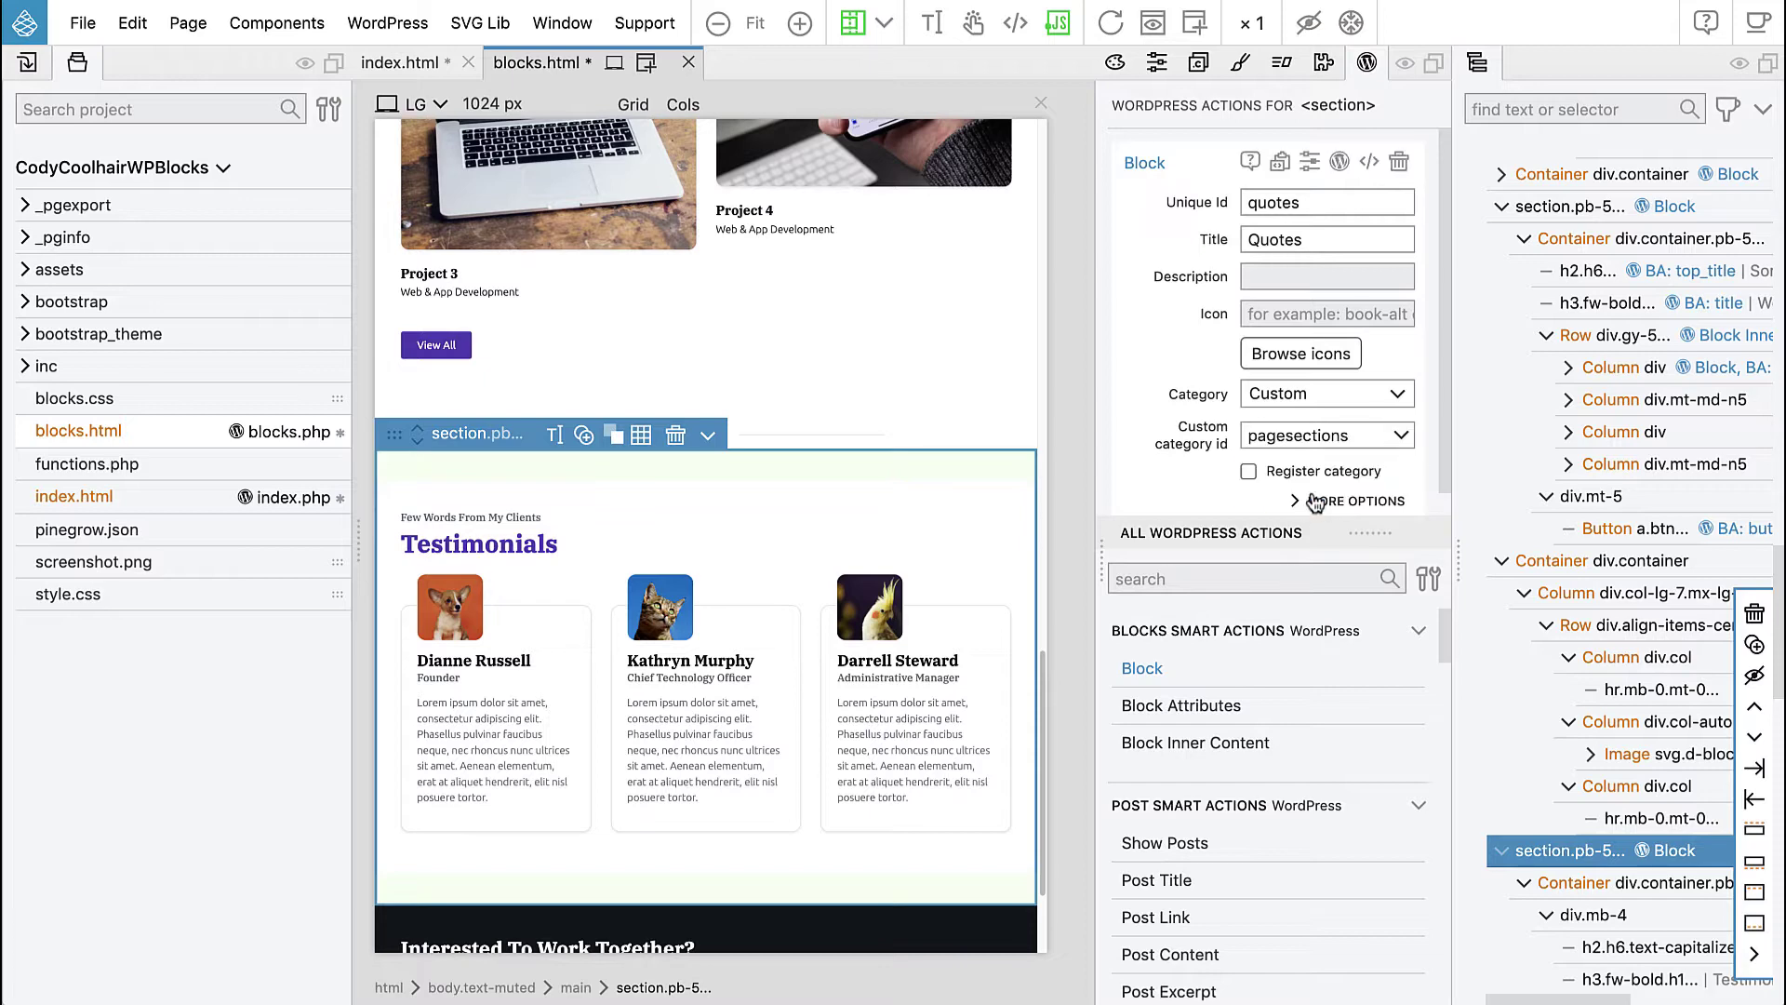
left_click(565, 516)
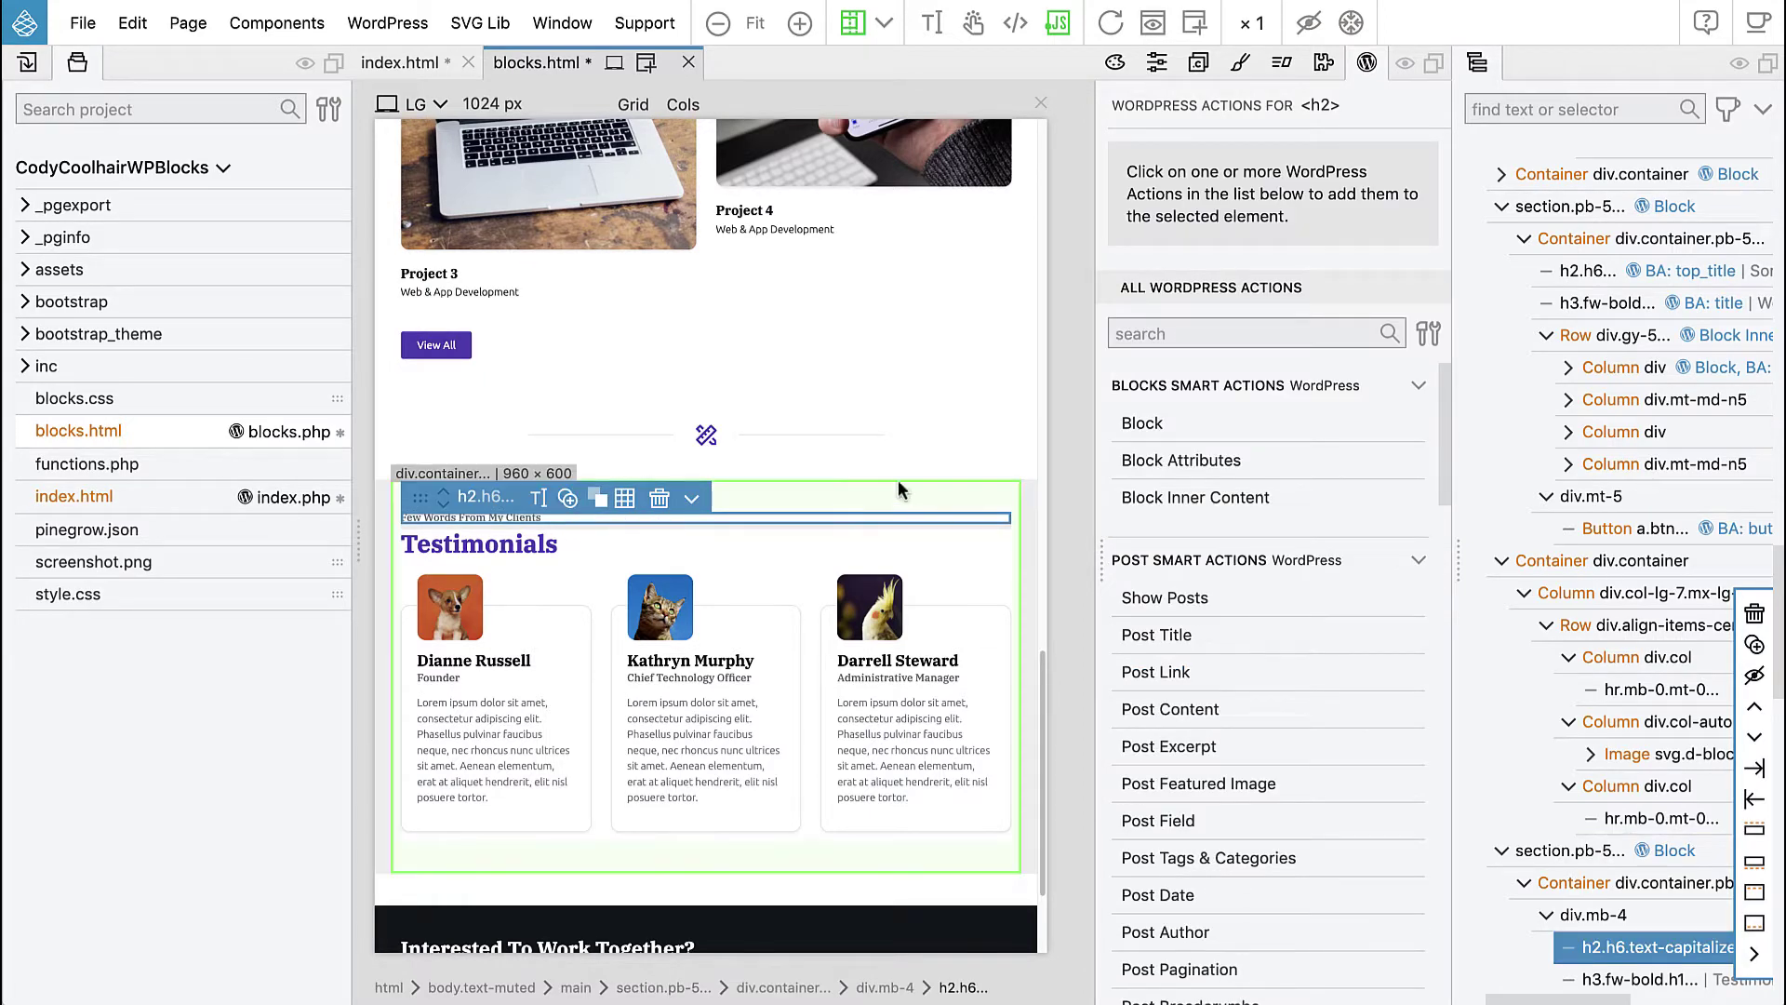
- Give the 'Few Words From My Clients' heading attribute top_heading titled 'Top heading'
left_click(1182, 461)
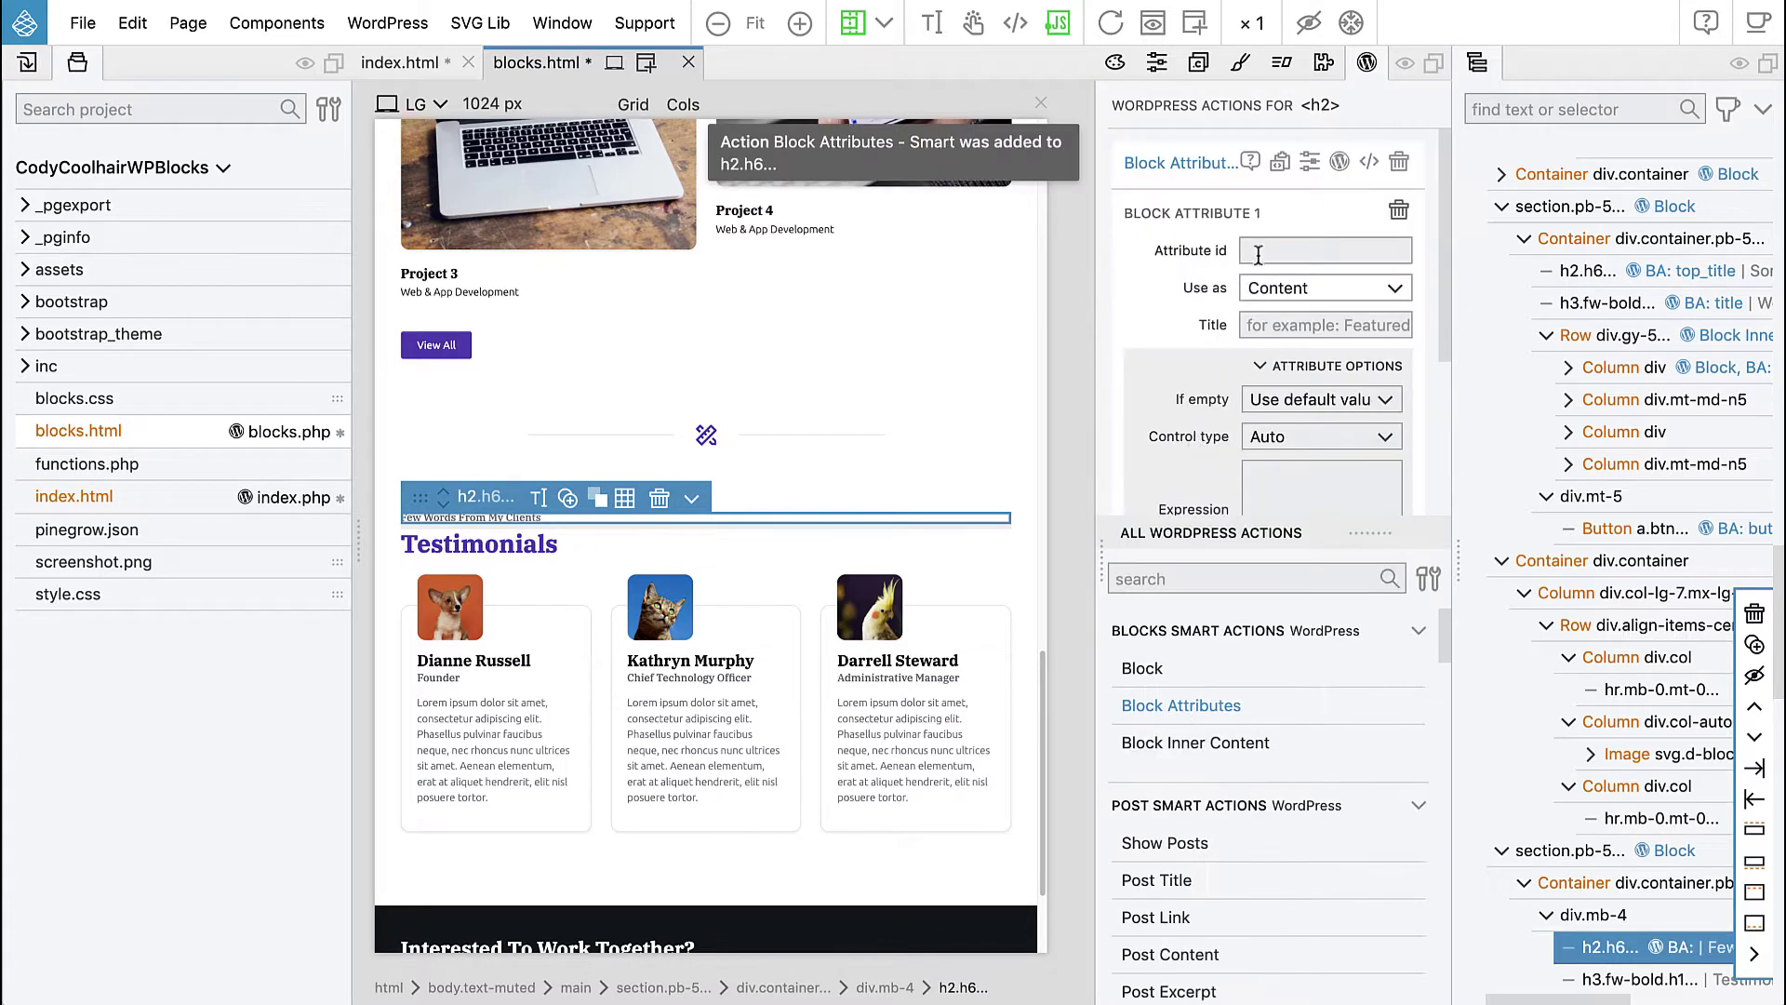
left_click(1302, 250)
type("top")
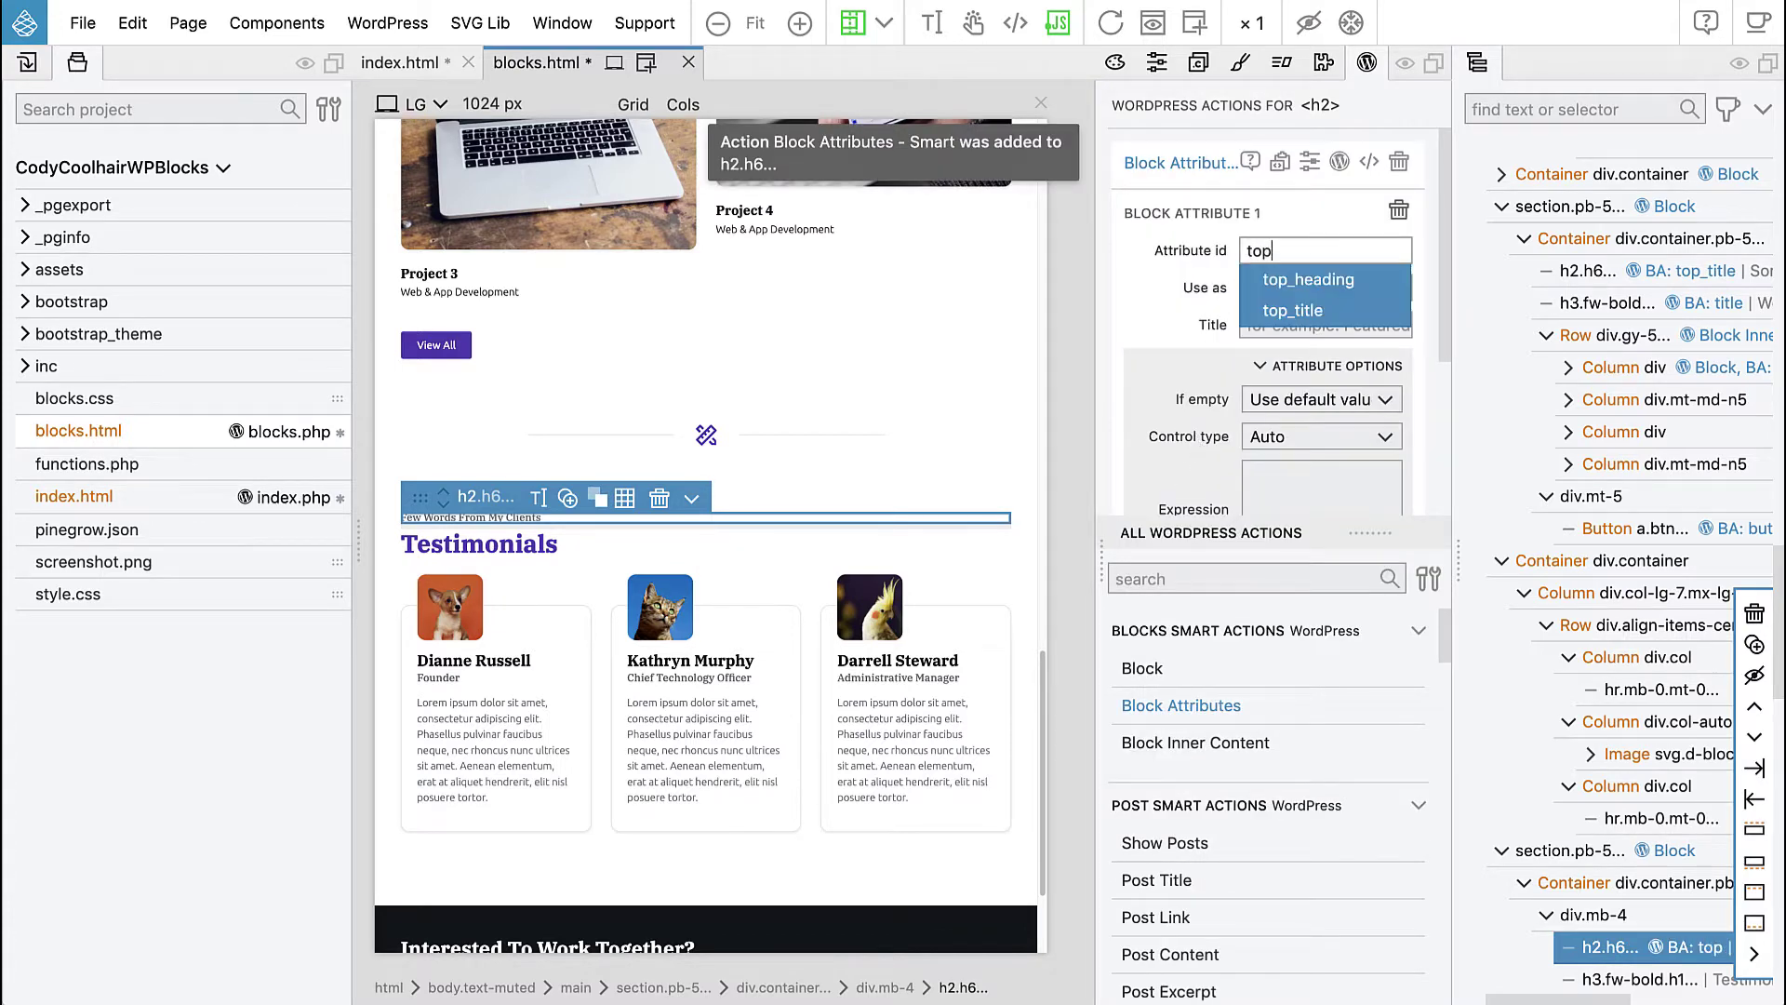
left_click(1279, 281)
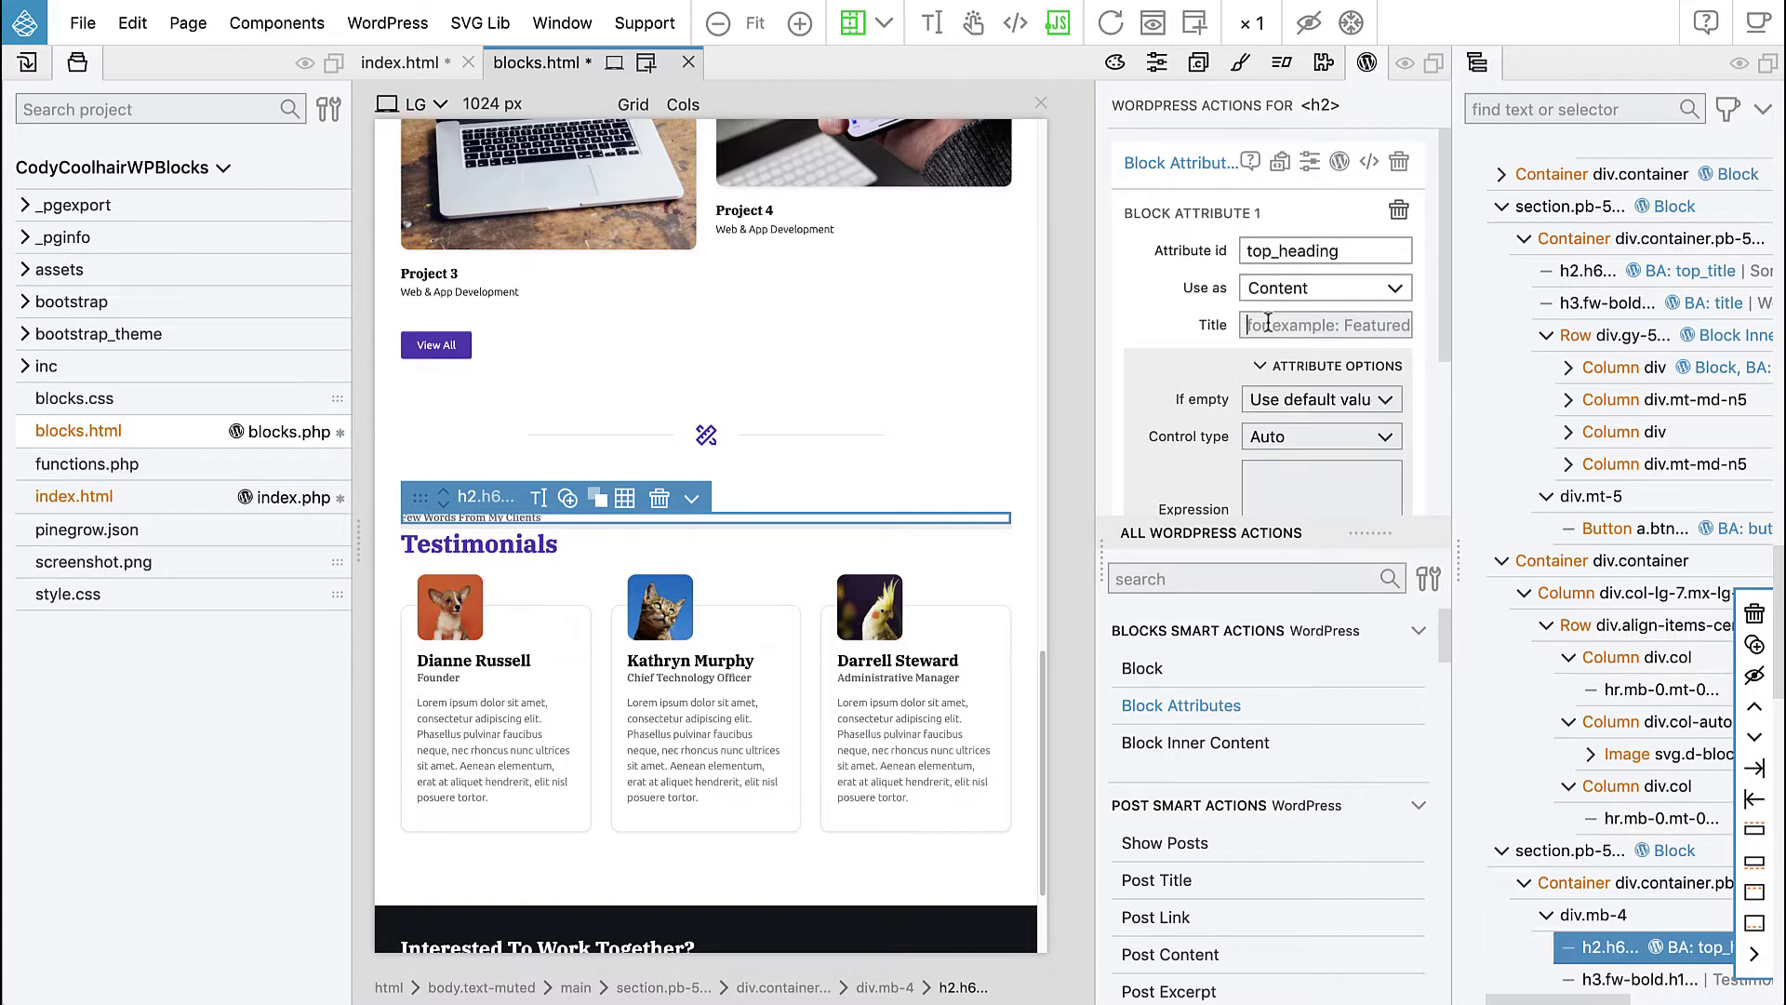
type("Top h")
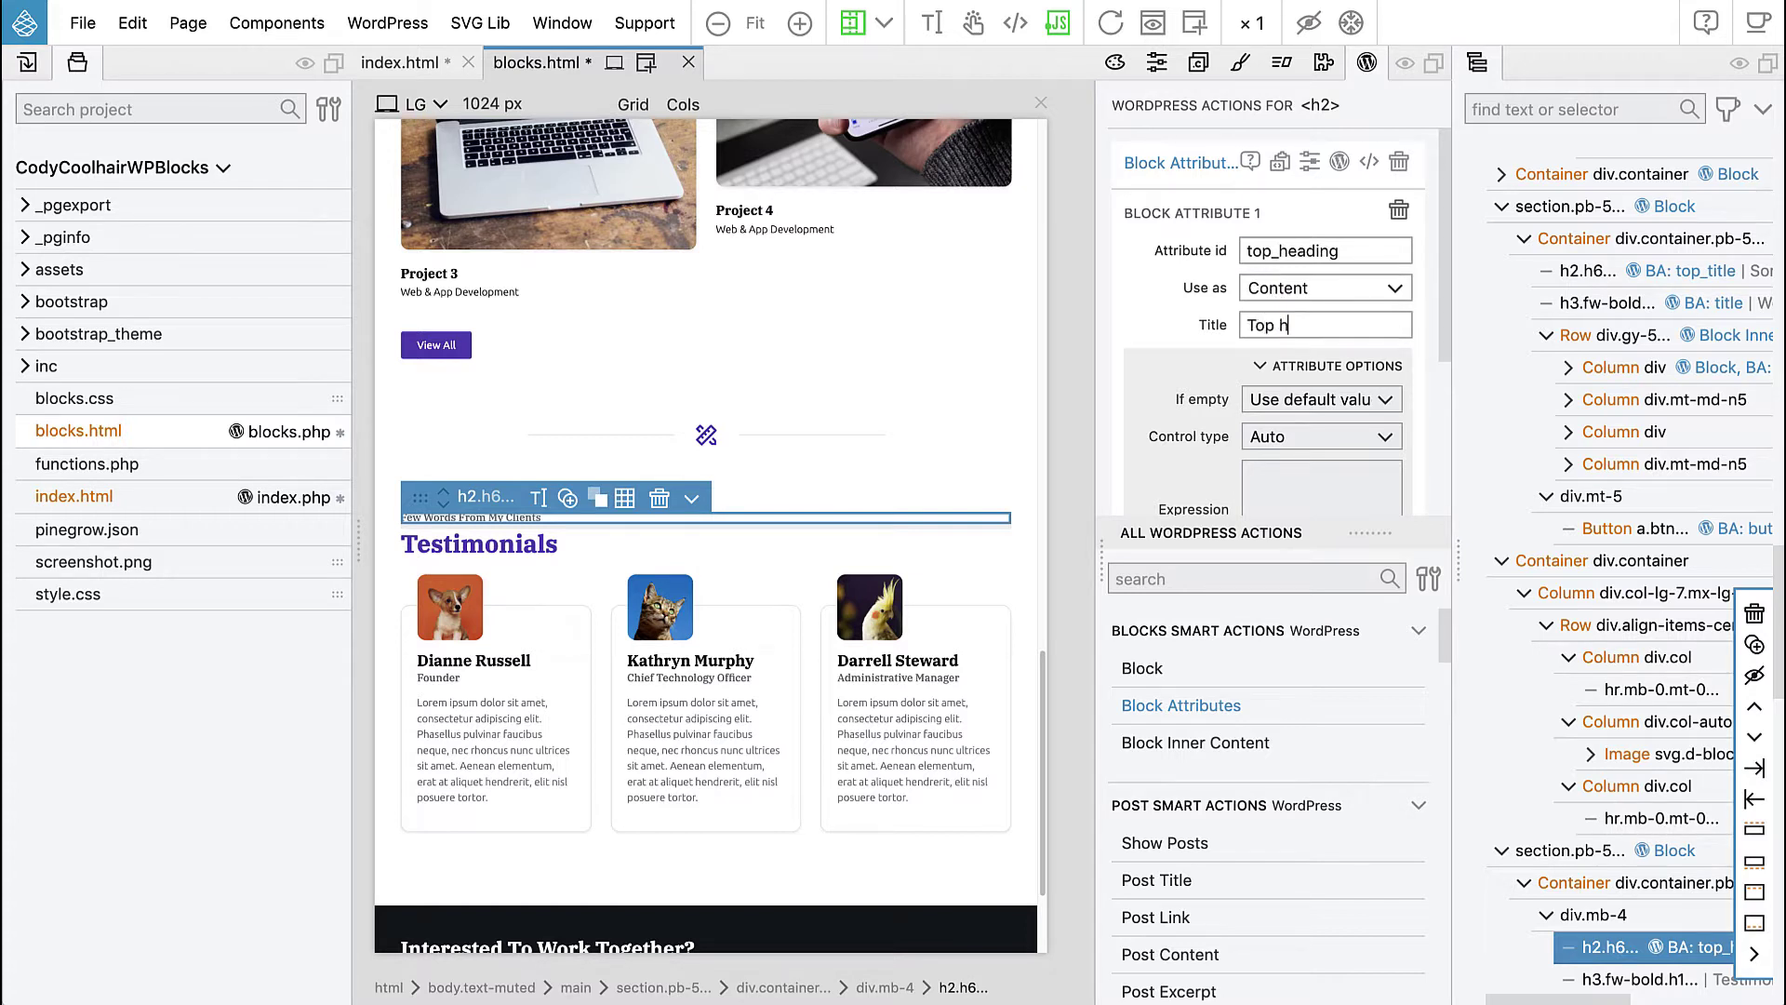
type("eading")
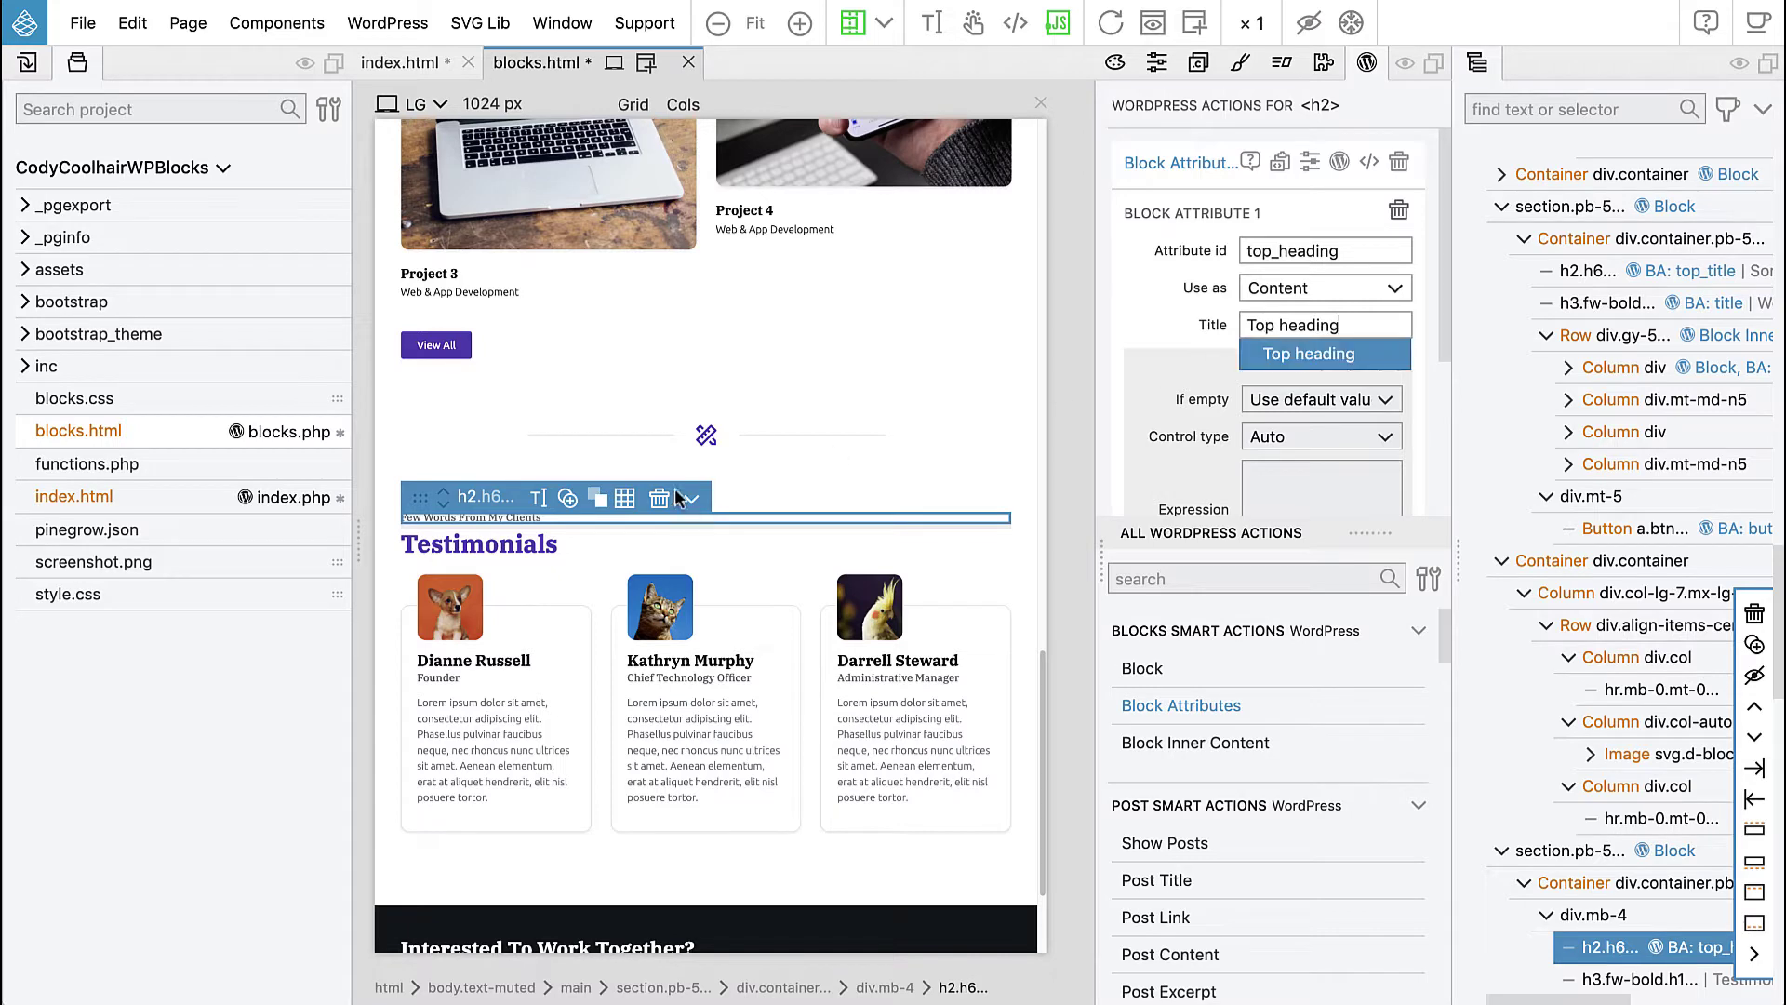
left_click(506, 540)
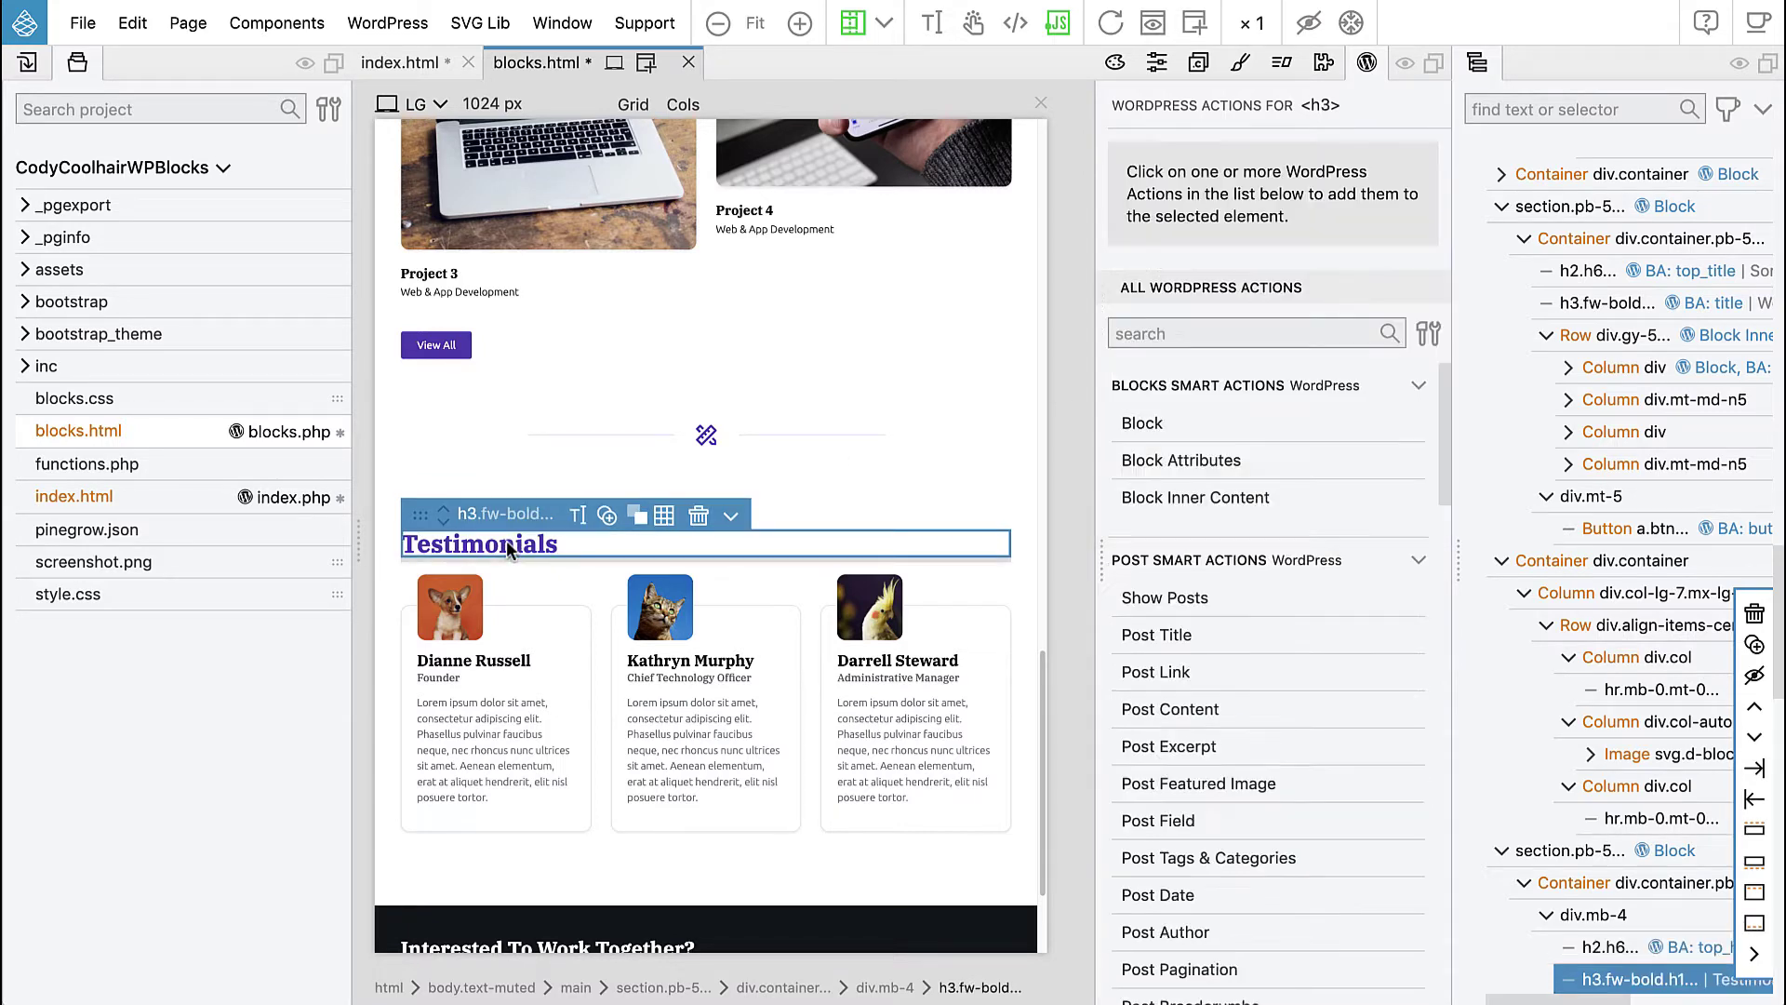
- Add a block attribute with id title and title 'Title' to the Testimonials h3
left_click(1172, 458)
mouse_move(1205, 290)
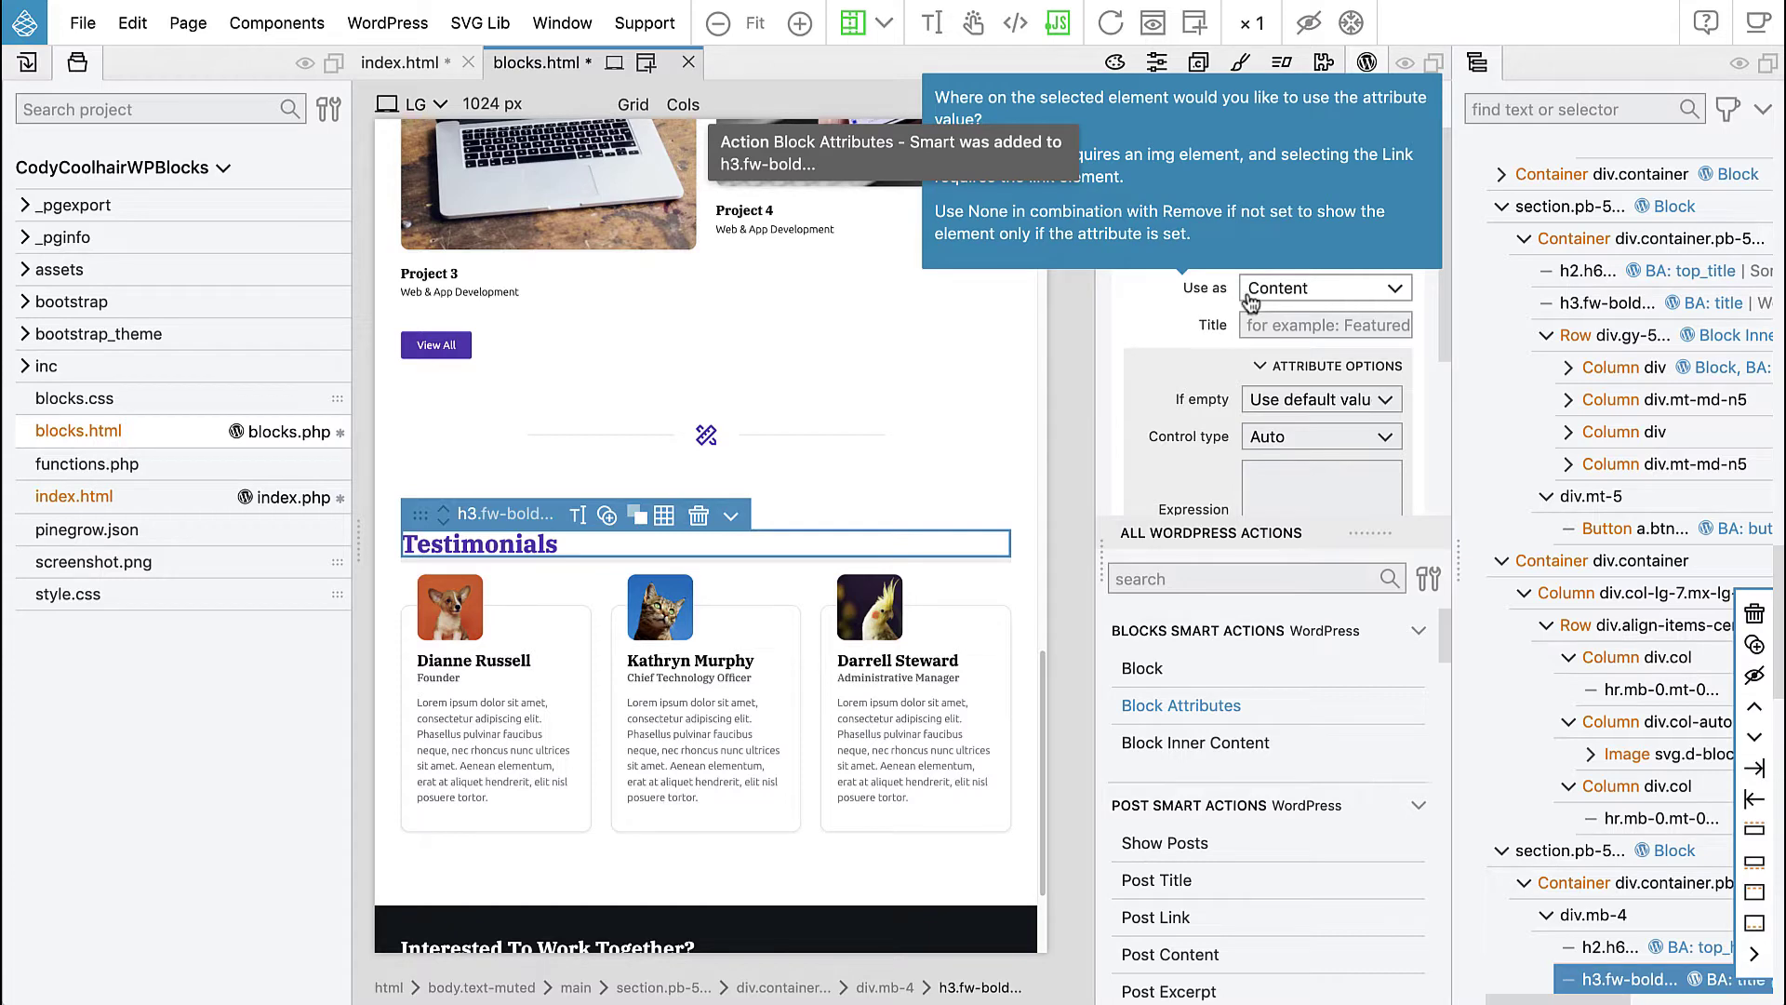
mouse_move(1156, 321)
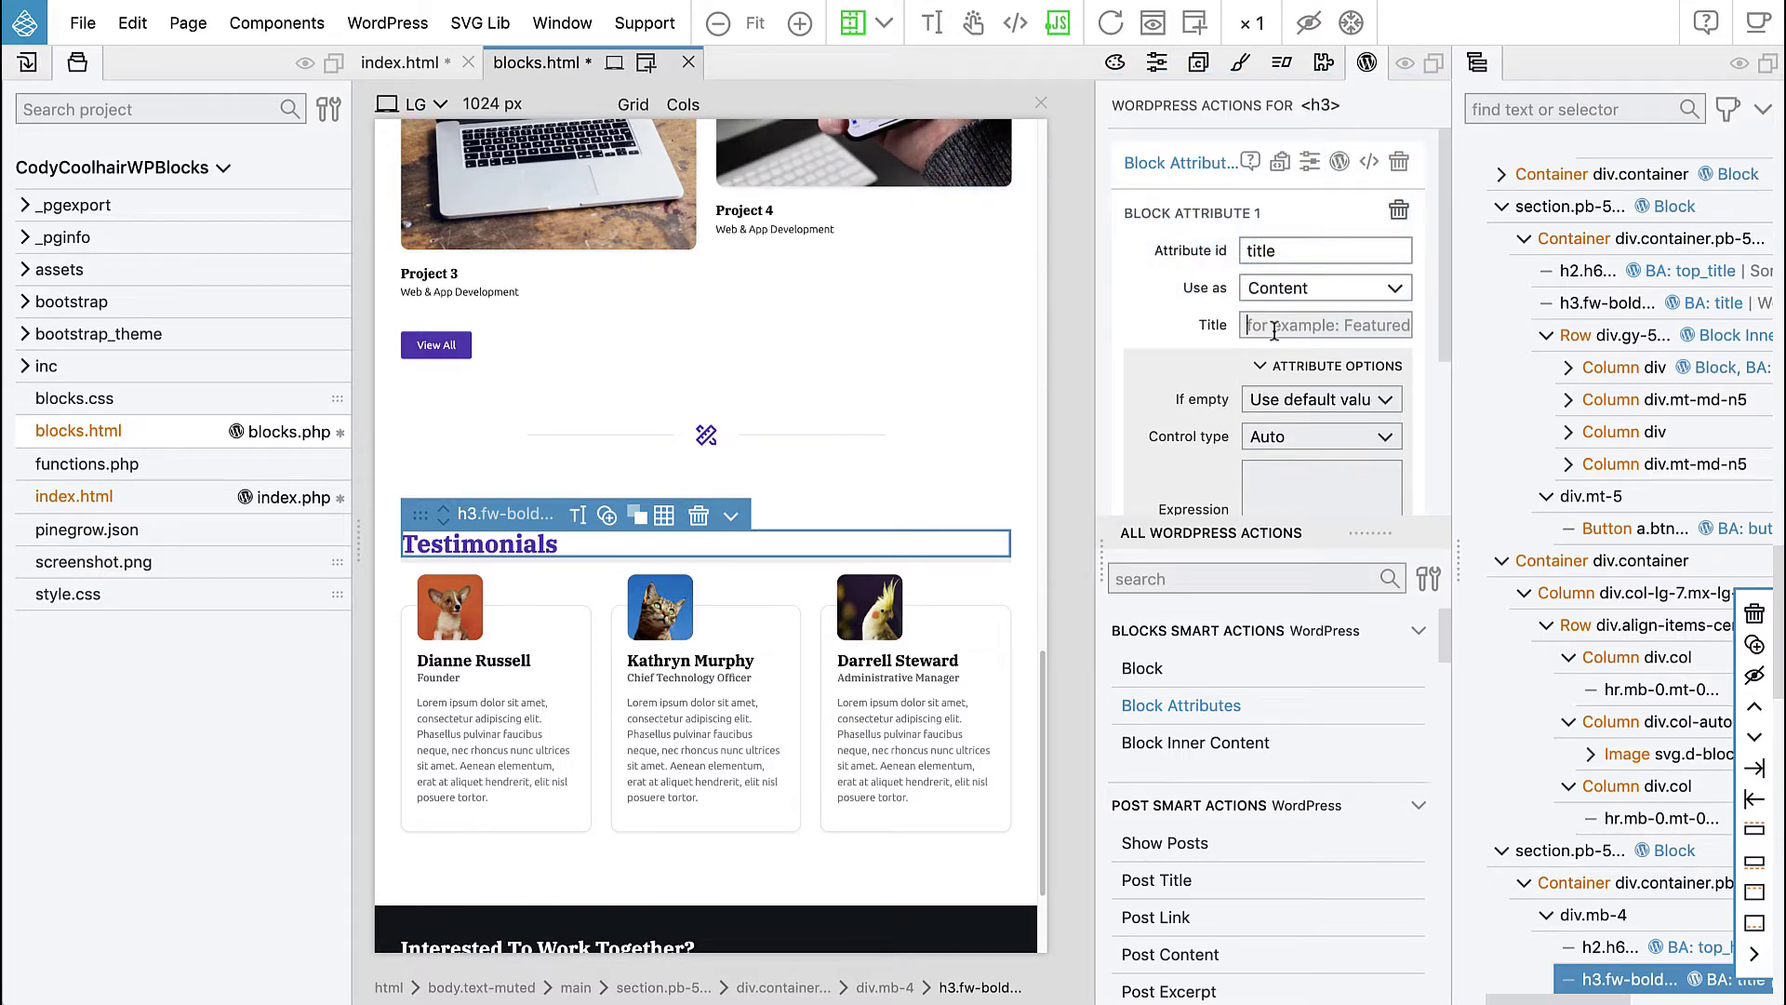
type("Title")
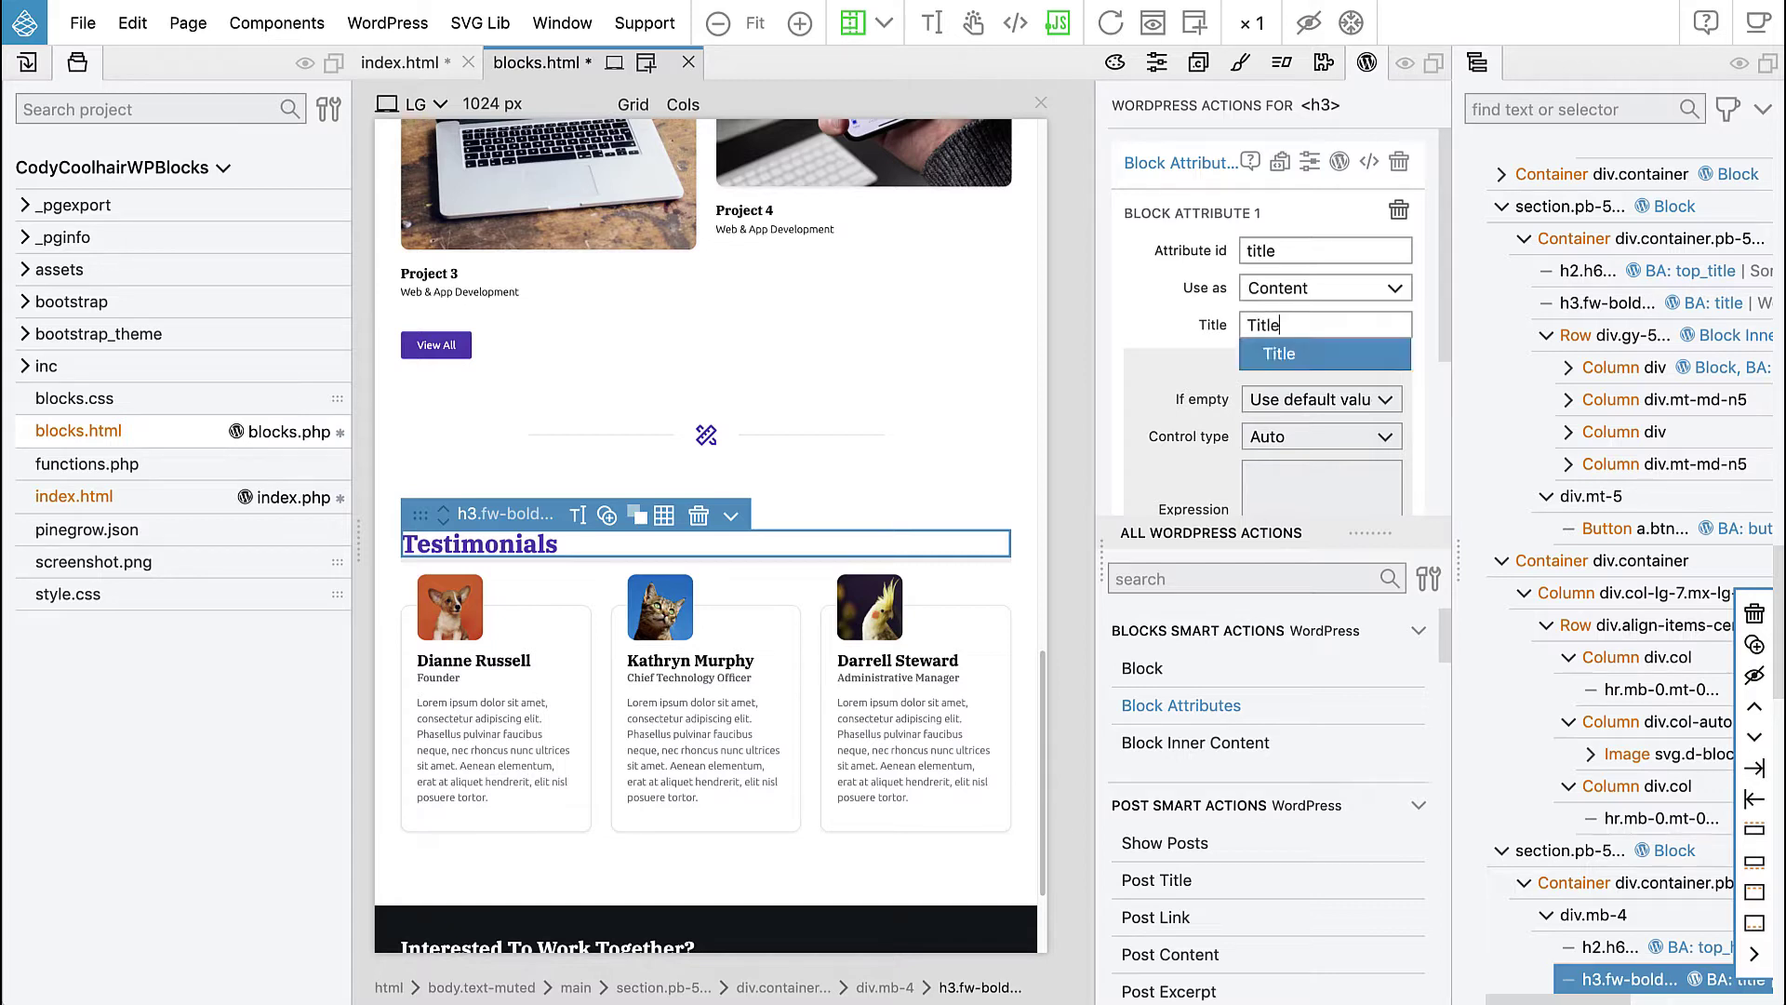
left_click(1152, 346)
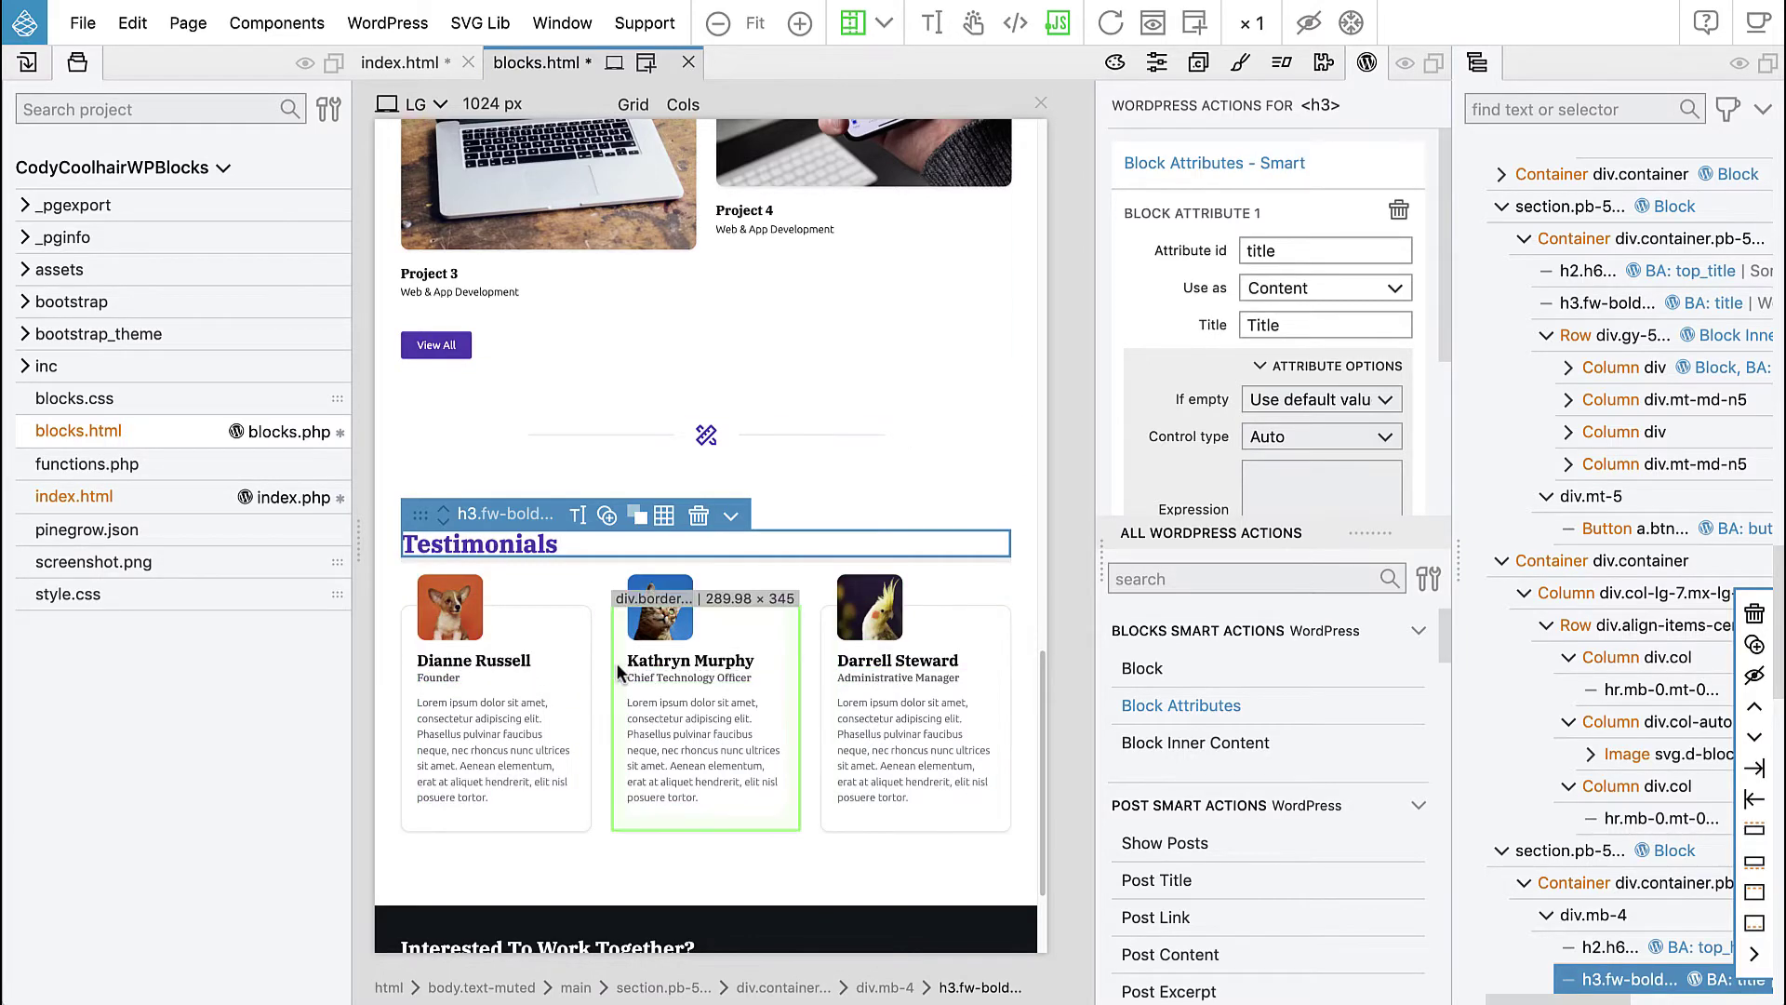
scroll(610, 663, "down", 1)
- Add Block Inner Content to the row div.gy-4, allowing only 'quote' block types
scroll(1614, 731, "down", 5)
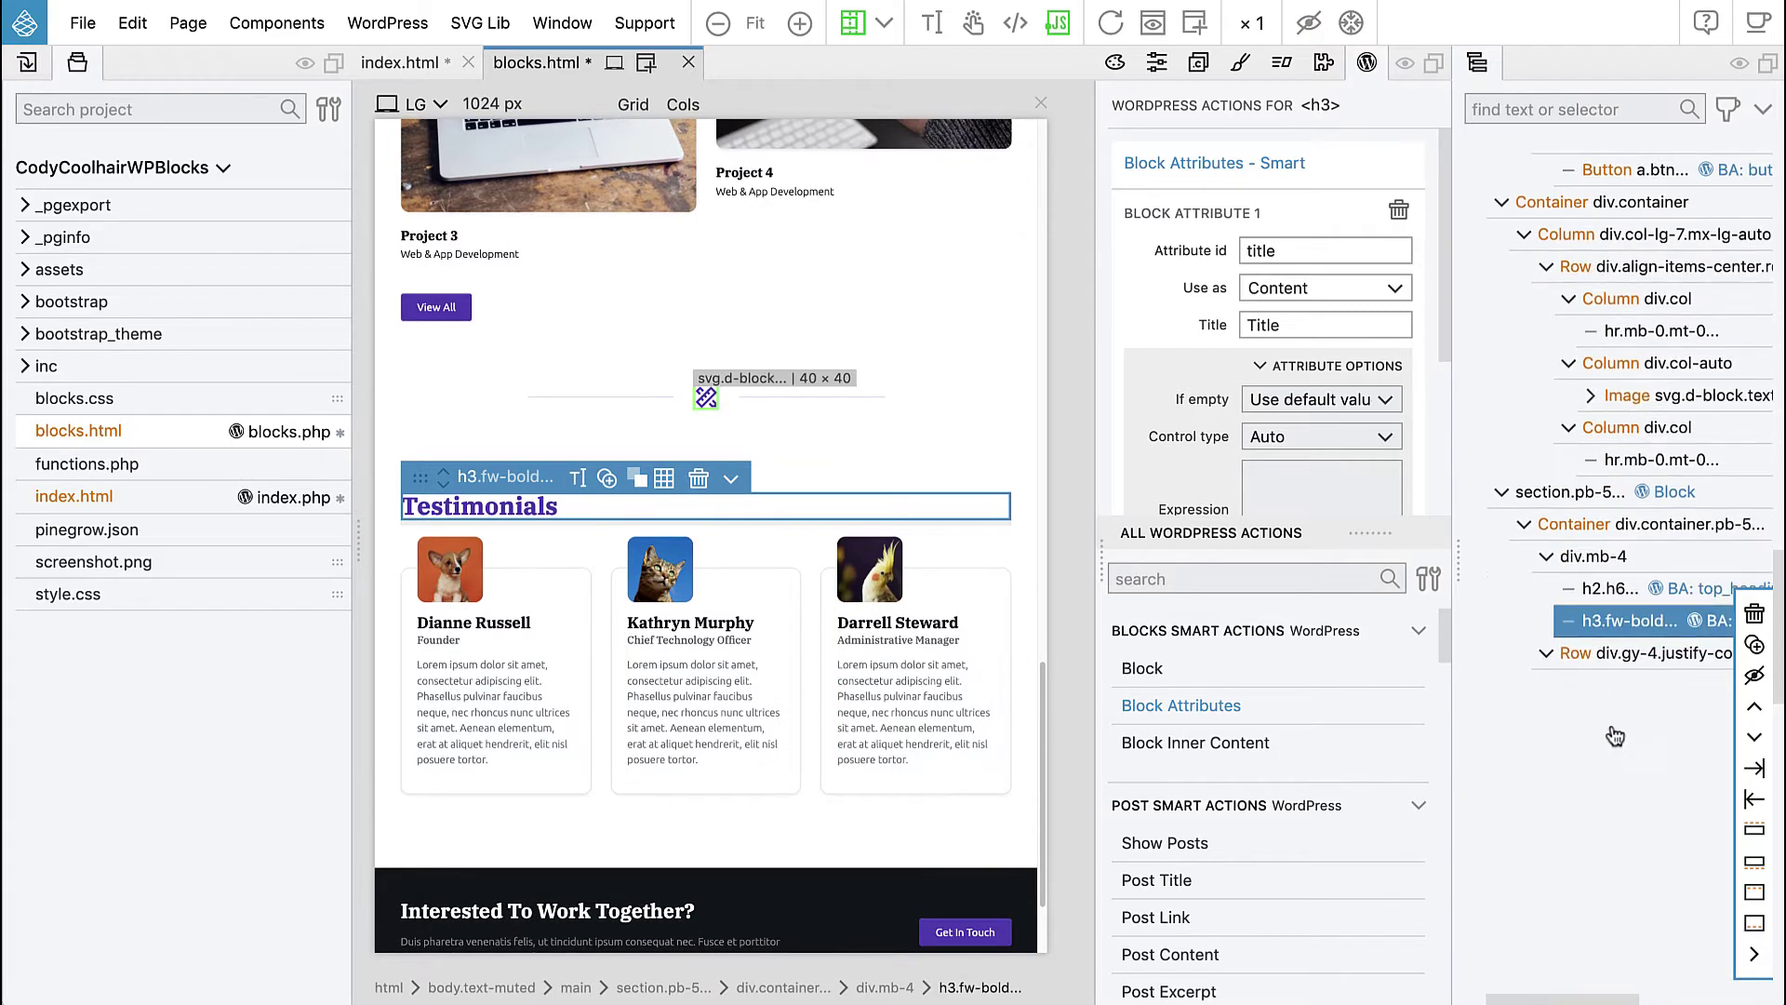
left_click(1575, 656)
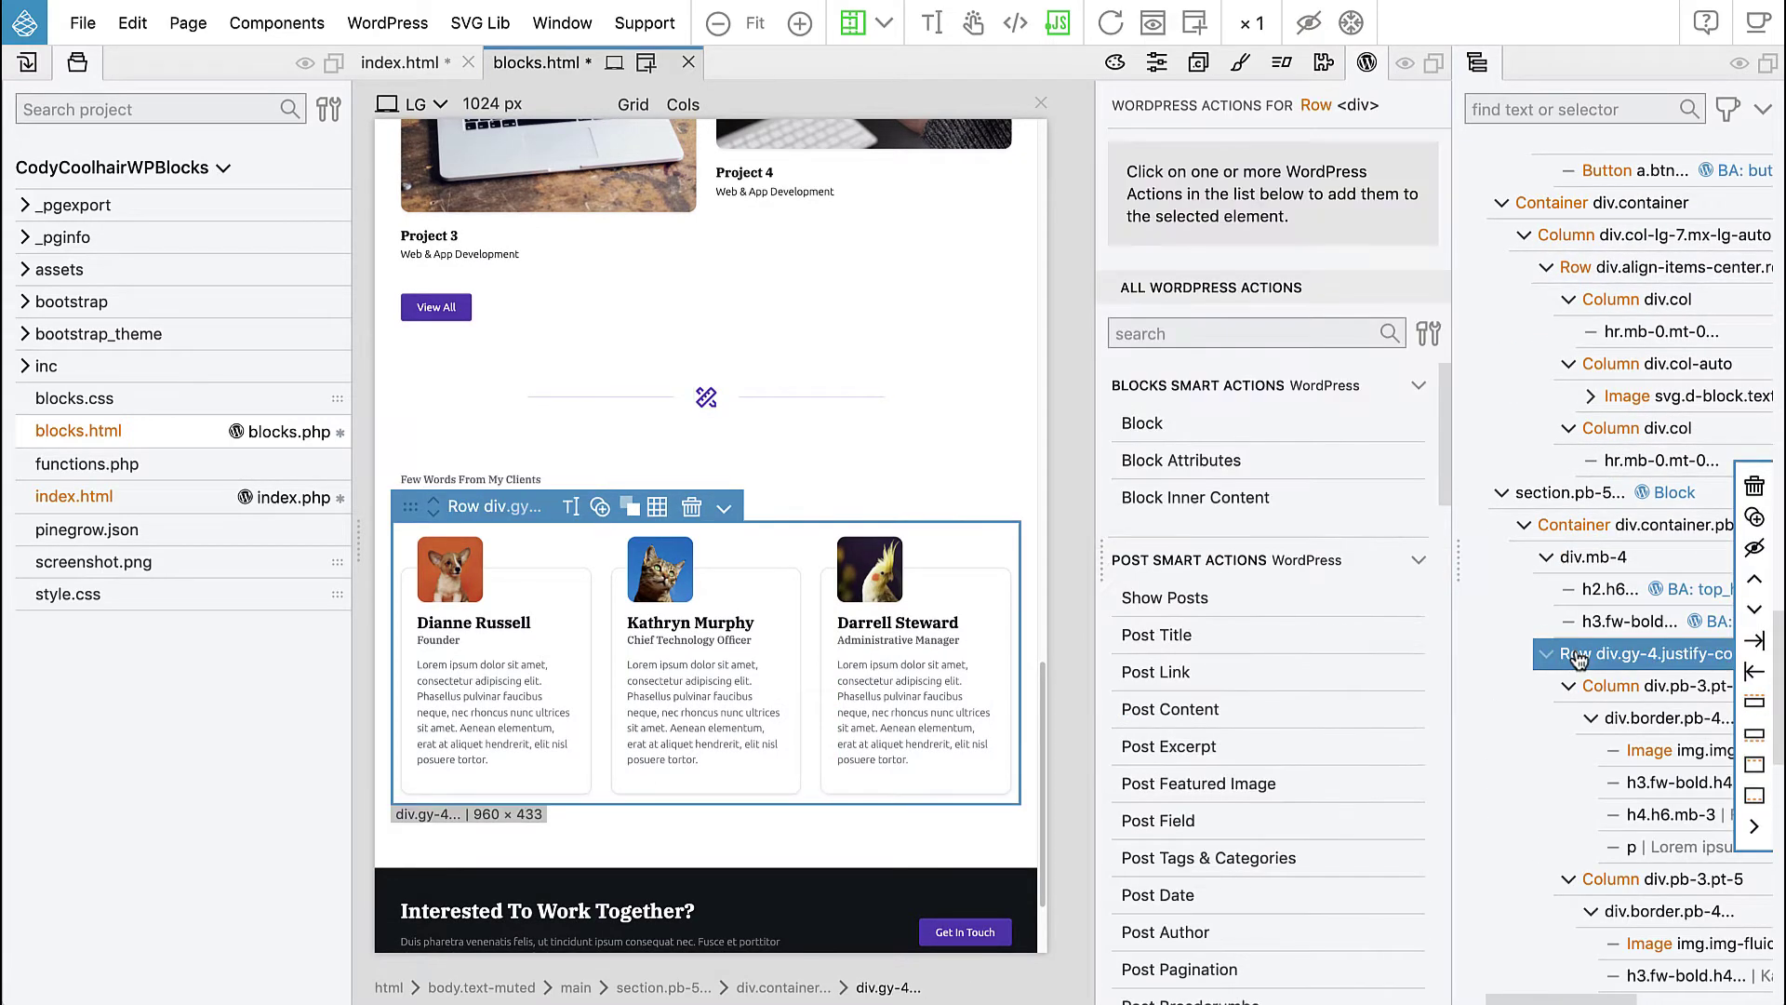
left_click(1168, 498)
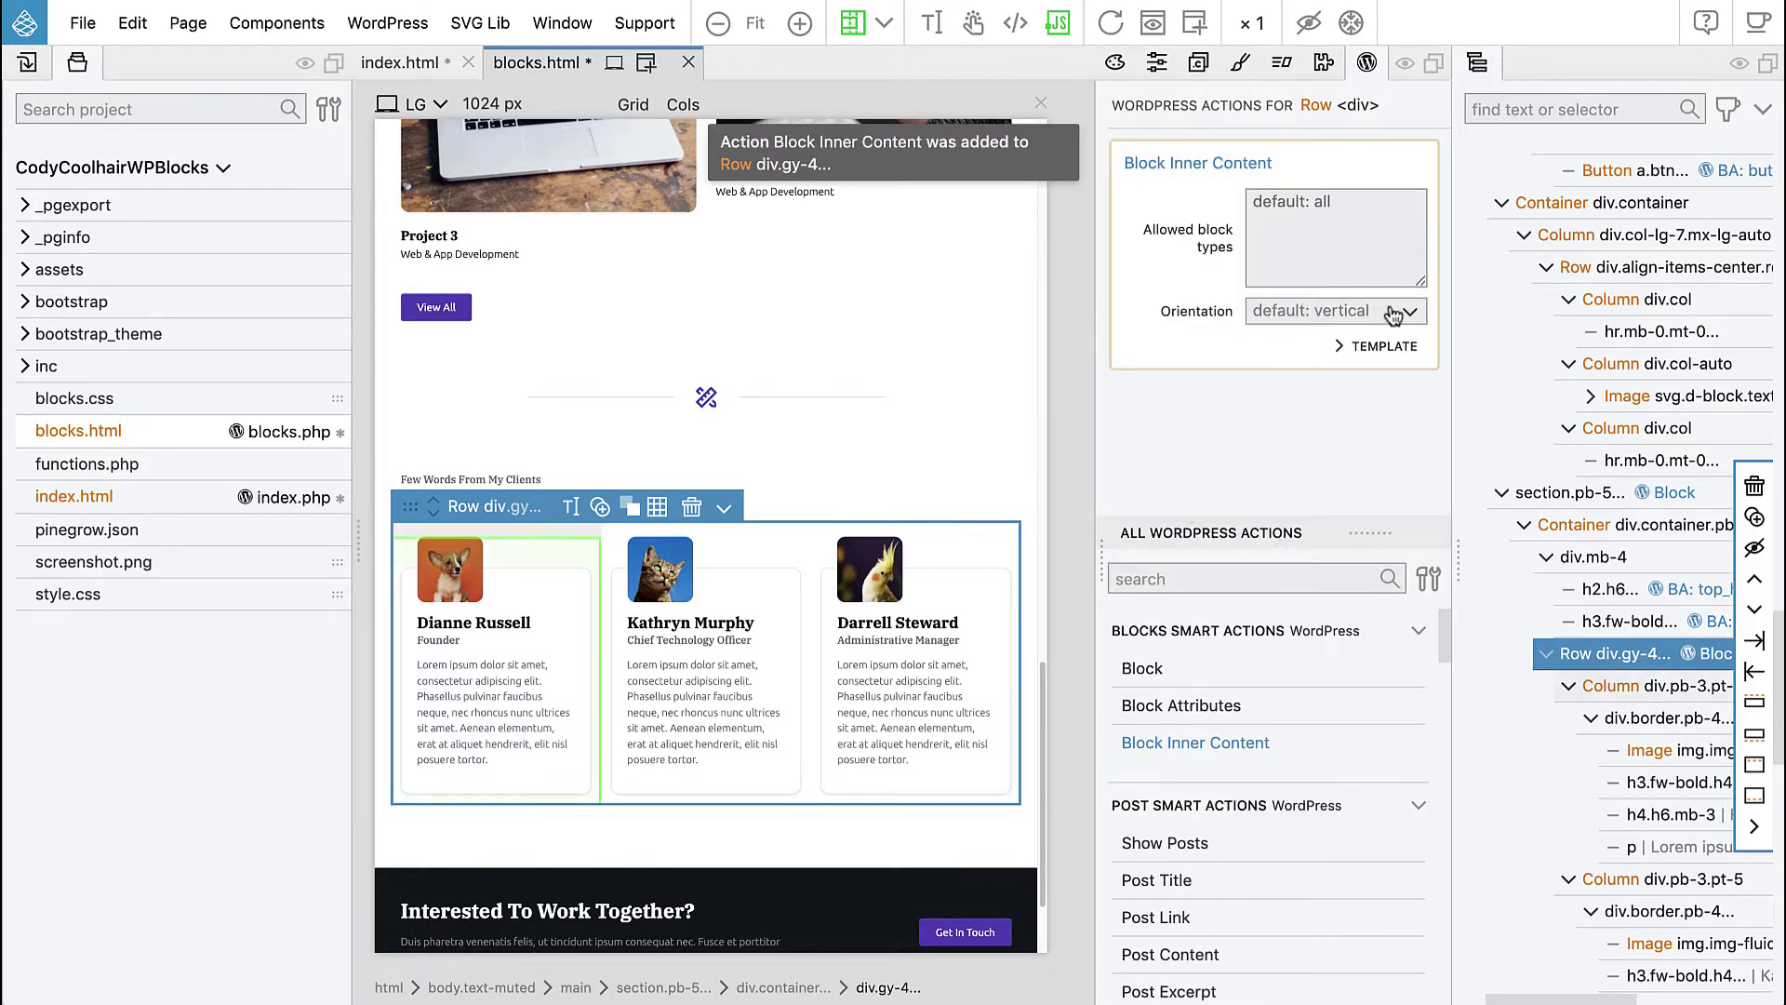
left_click(1318, 211)
type("quote")
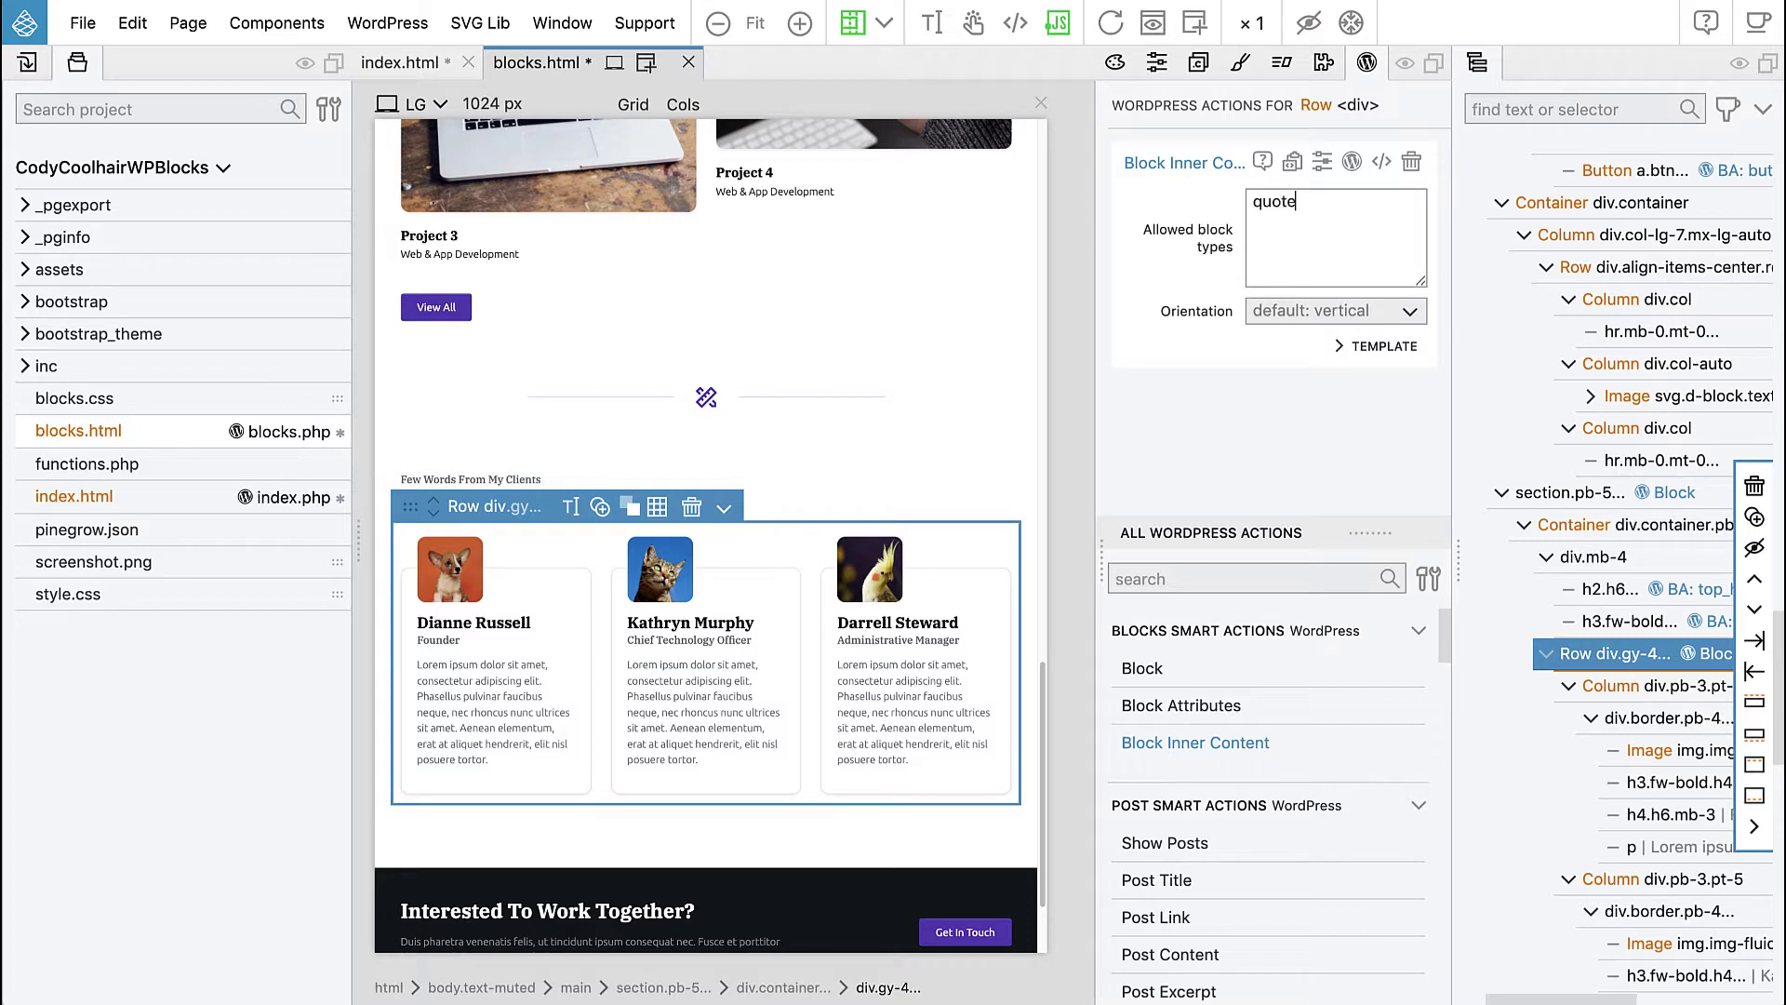
left_click(1621, 689)
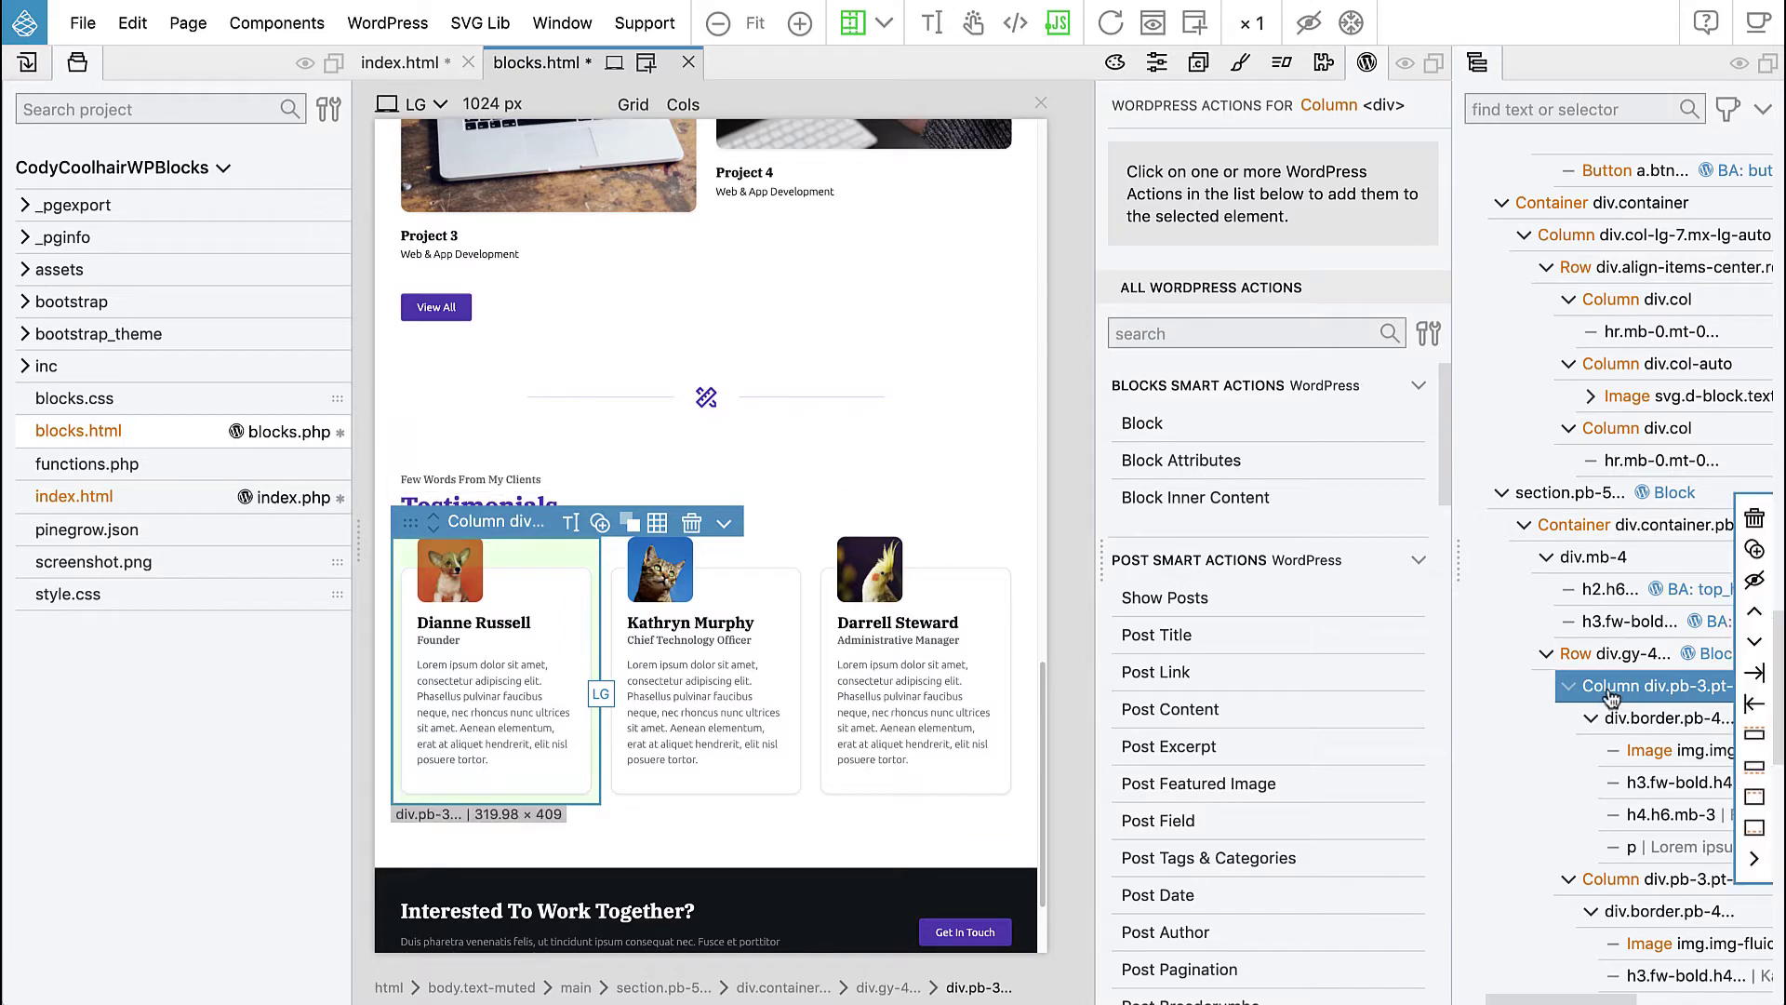
- Make the first column a block with id 'quote', title 'Quote', custom category pagesections
left_click(1139, 429)
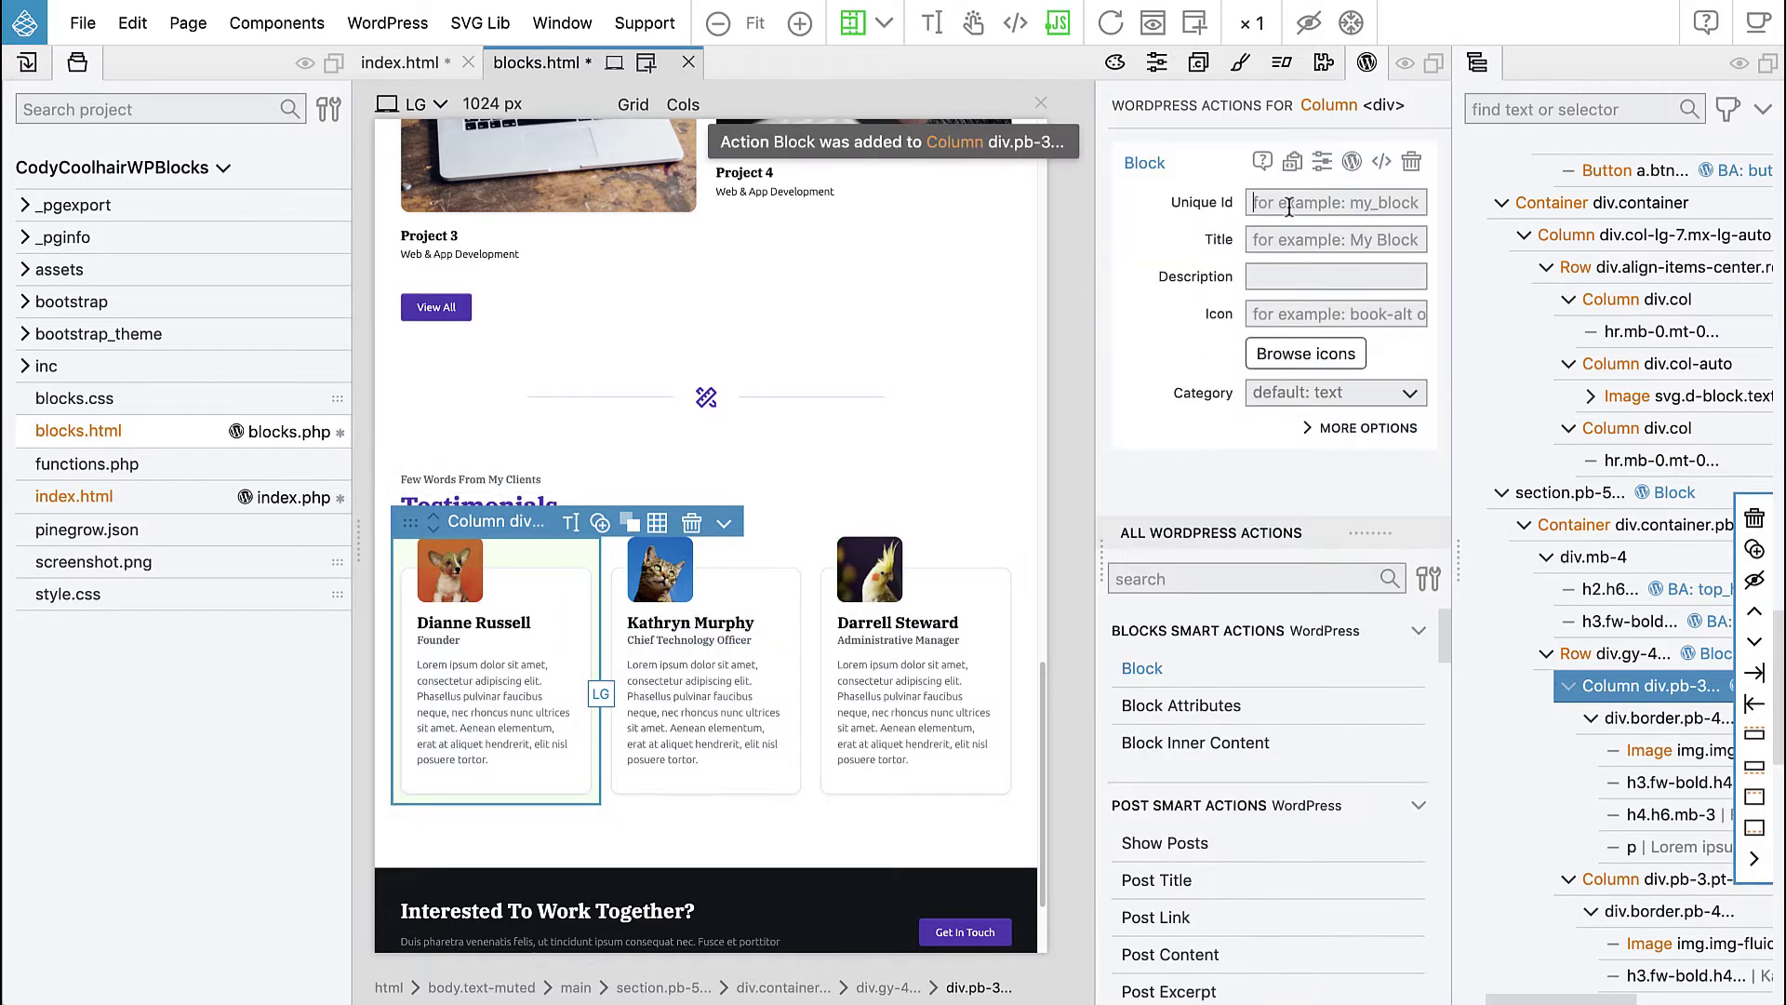
type("quote")
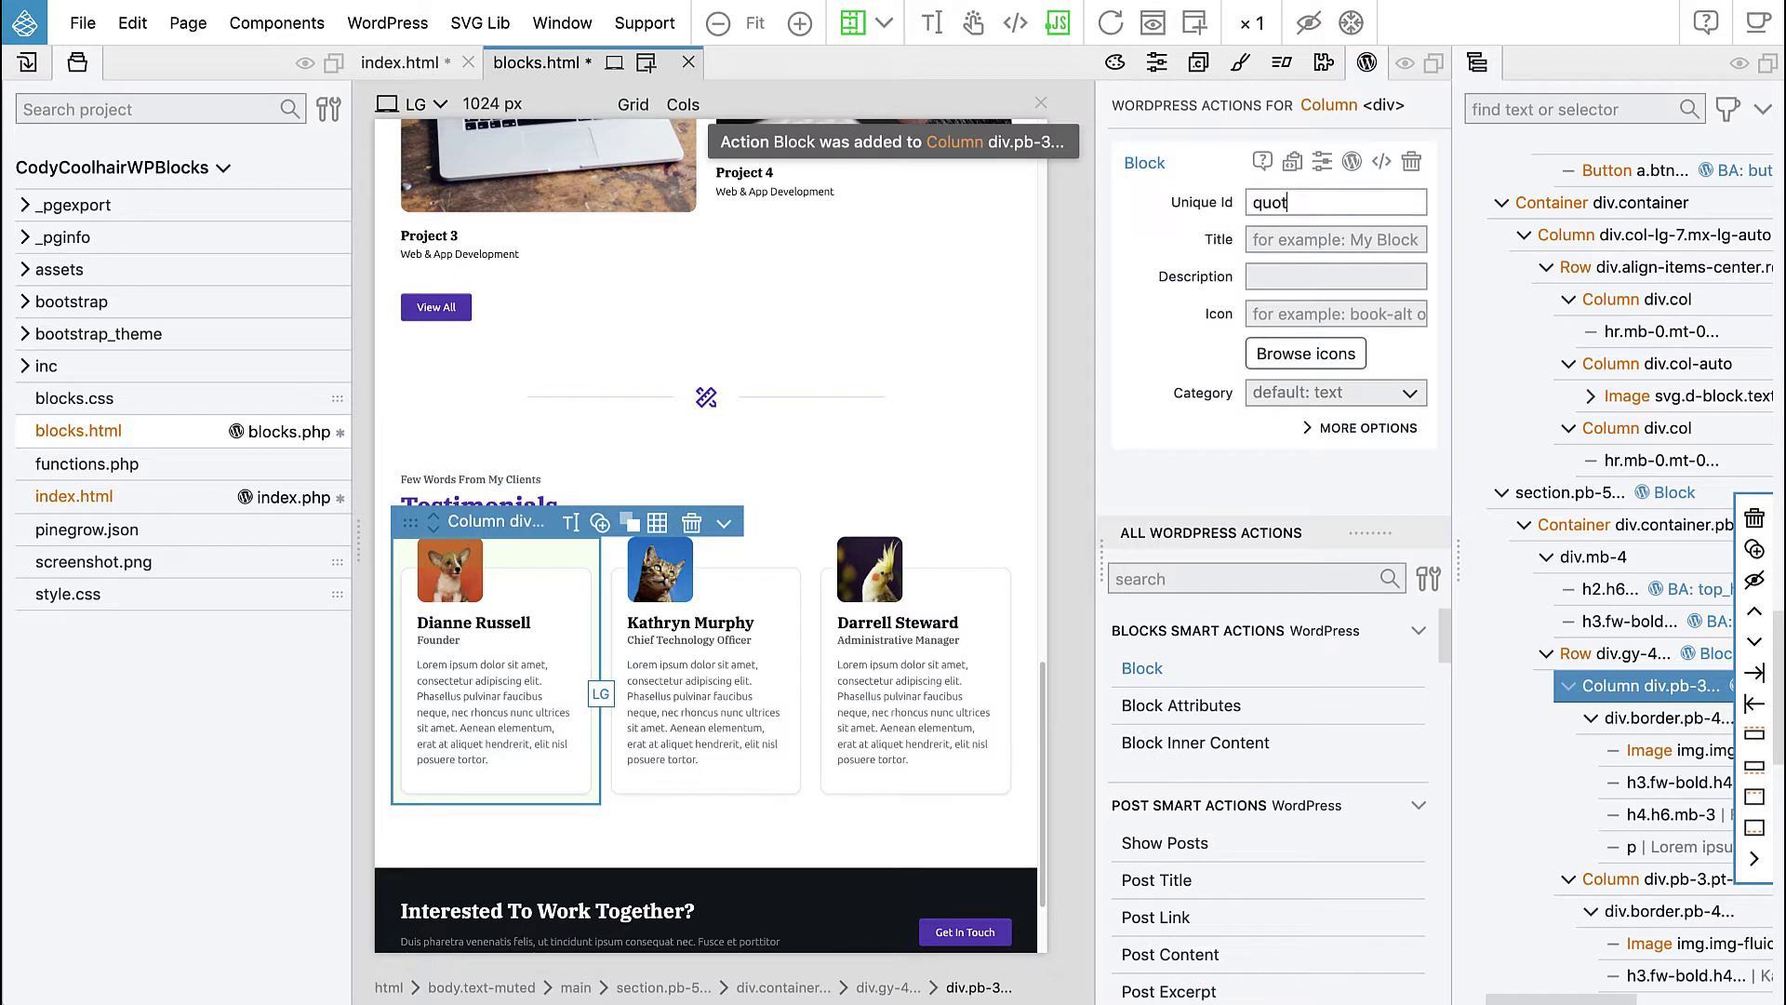
left_click(1179, 244)
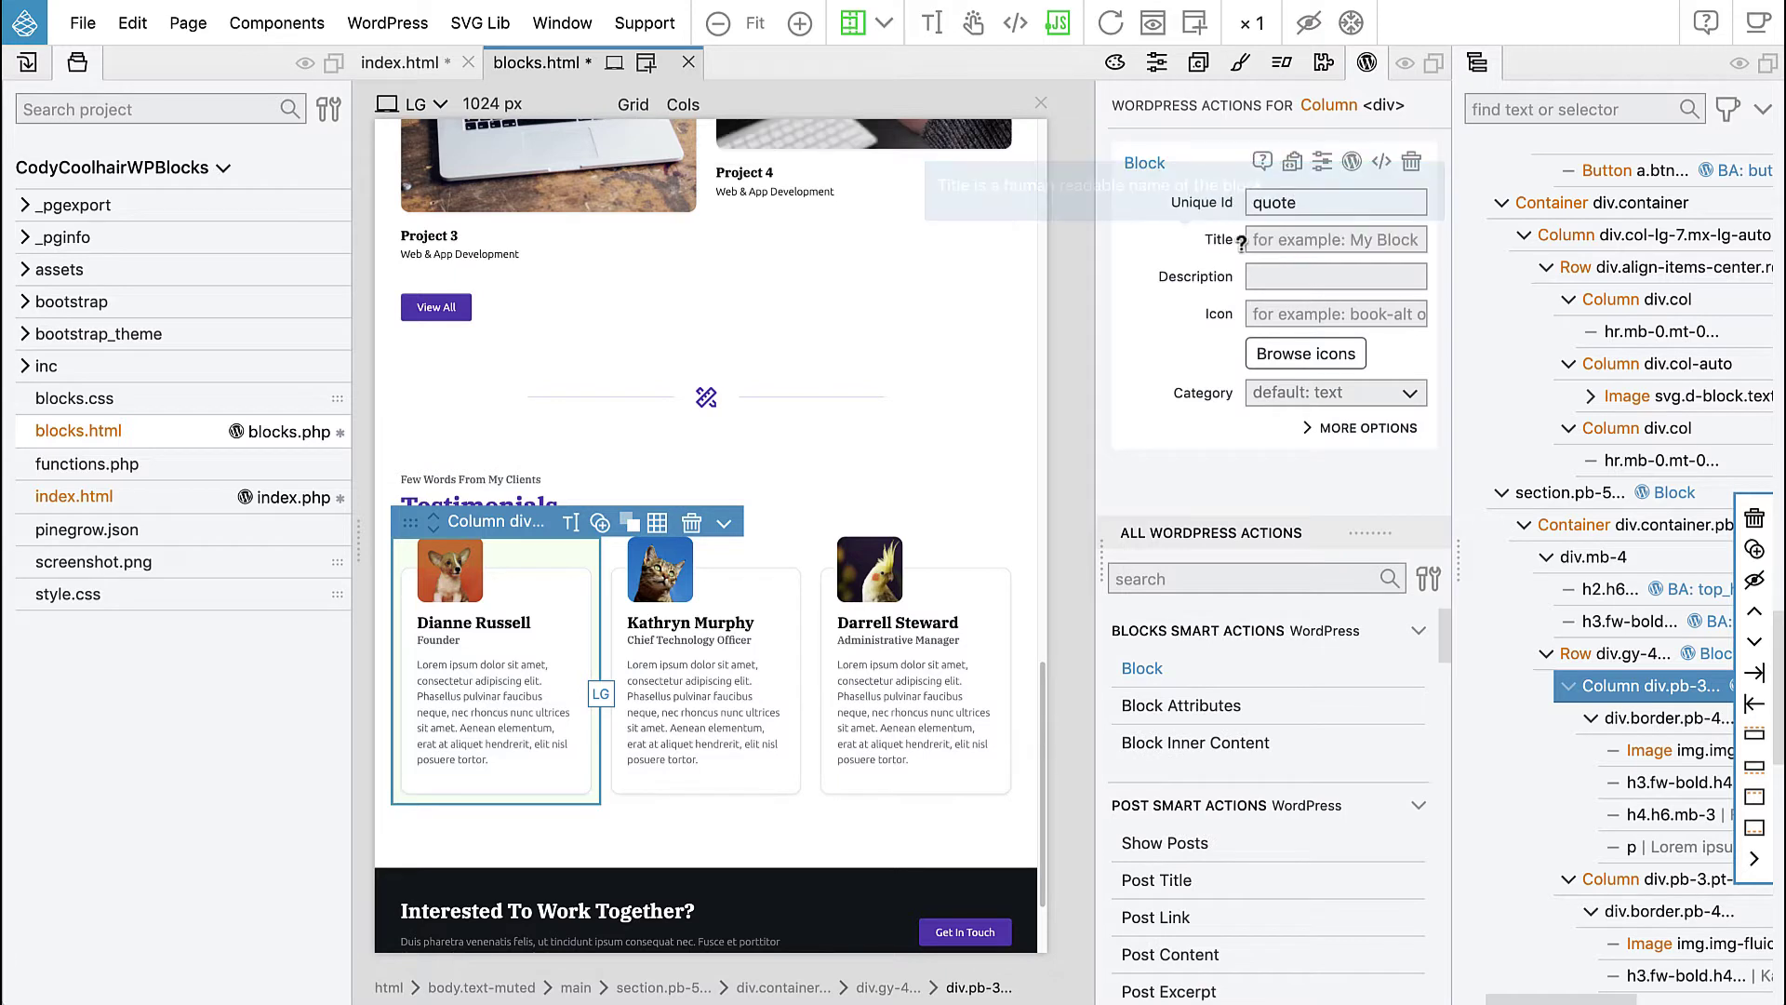
left_click(1260, 241)
type("Quote")
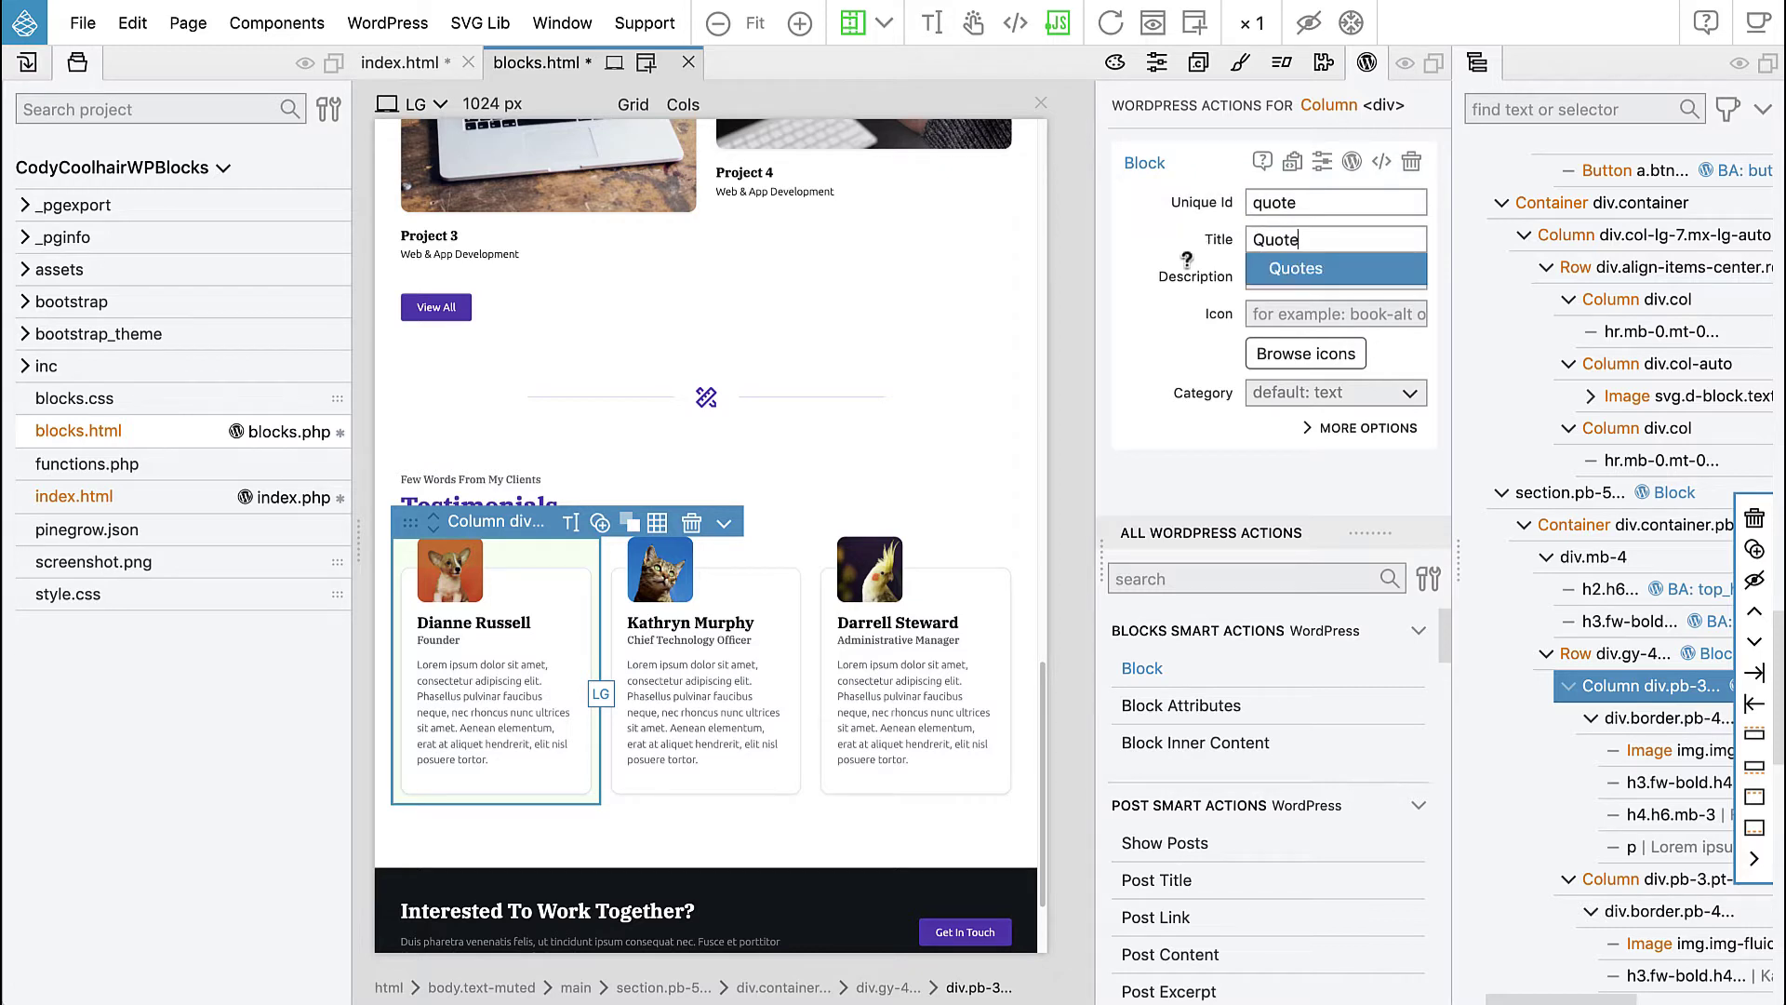
left_click(1282, 400)
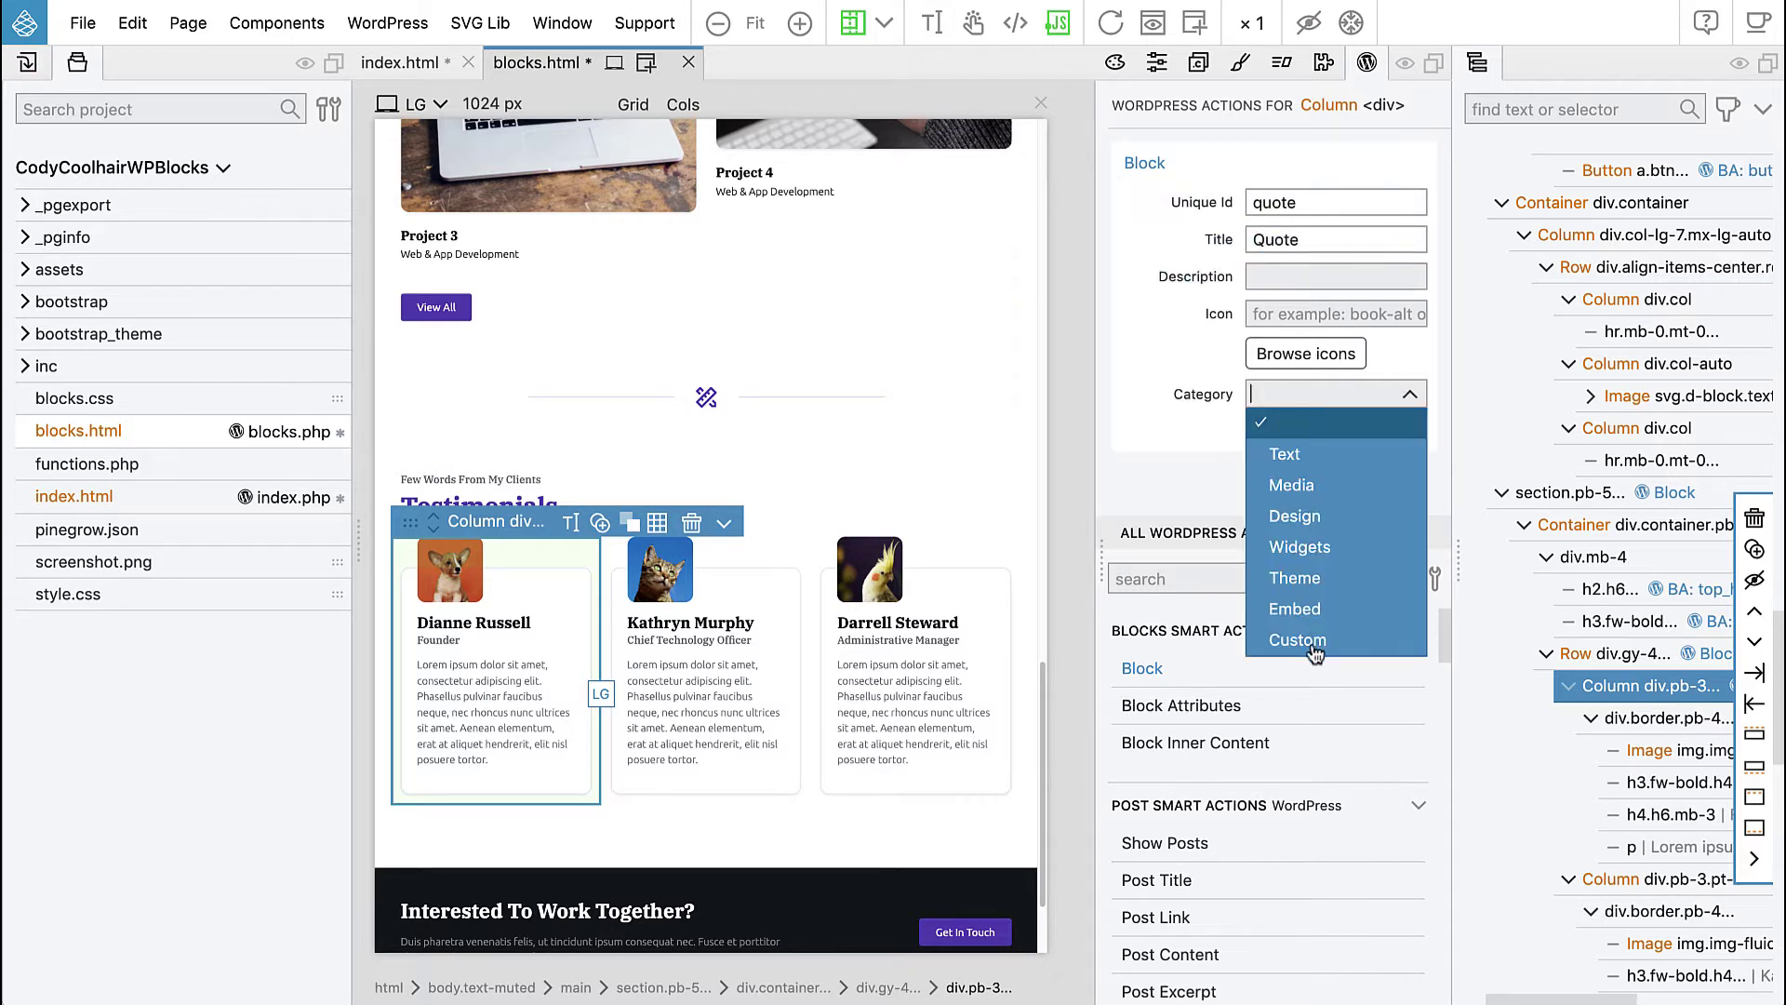
left_click(1312, 640)
left_click(1312, 438)
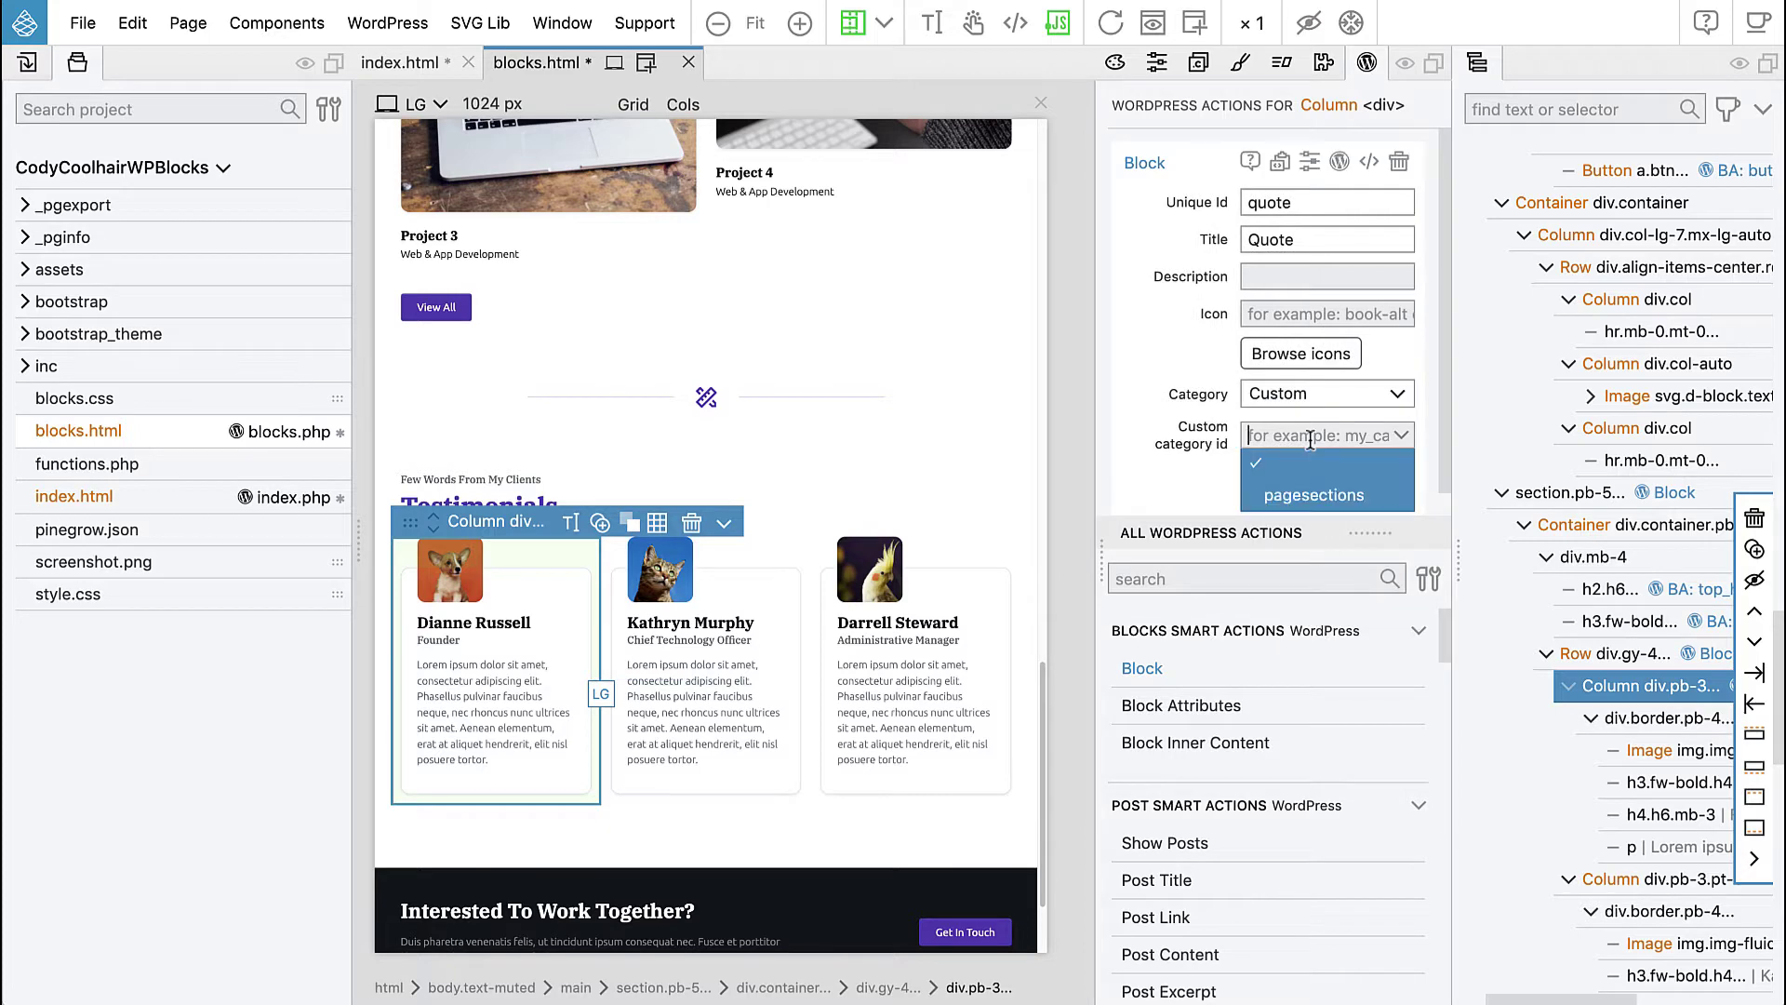
left_click(1316, 488)
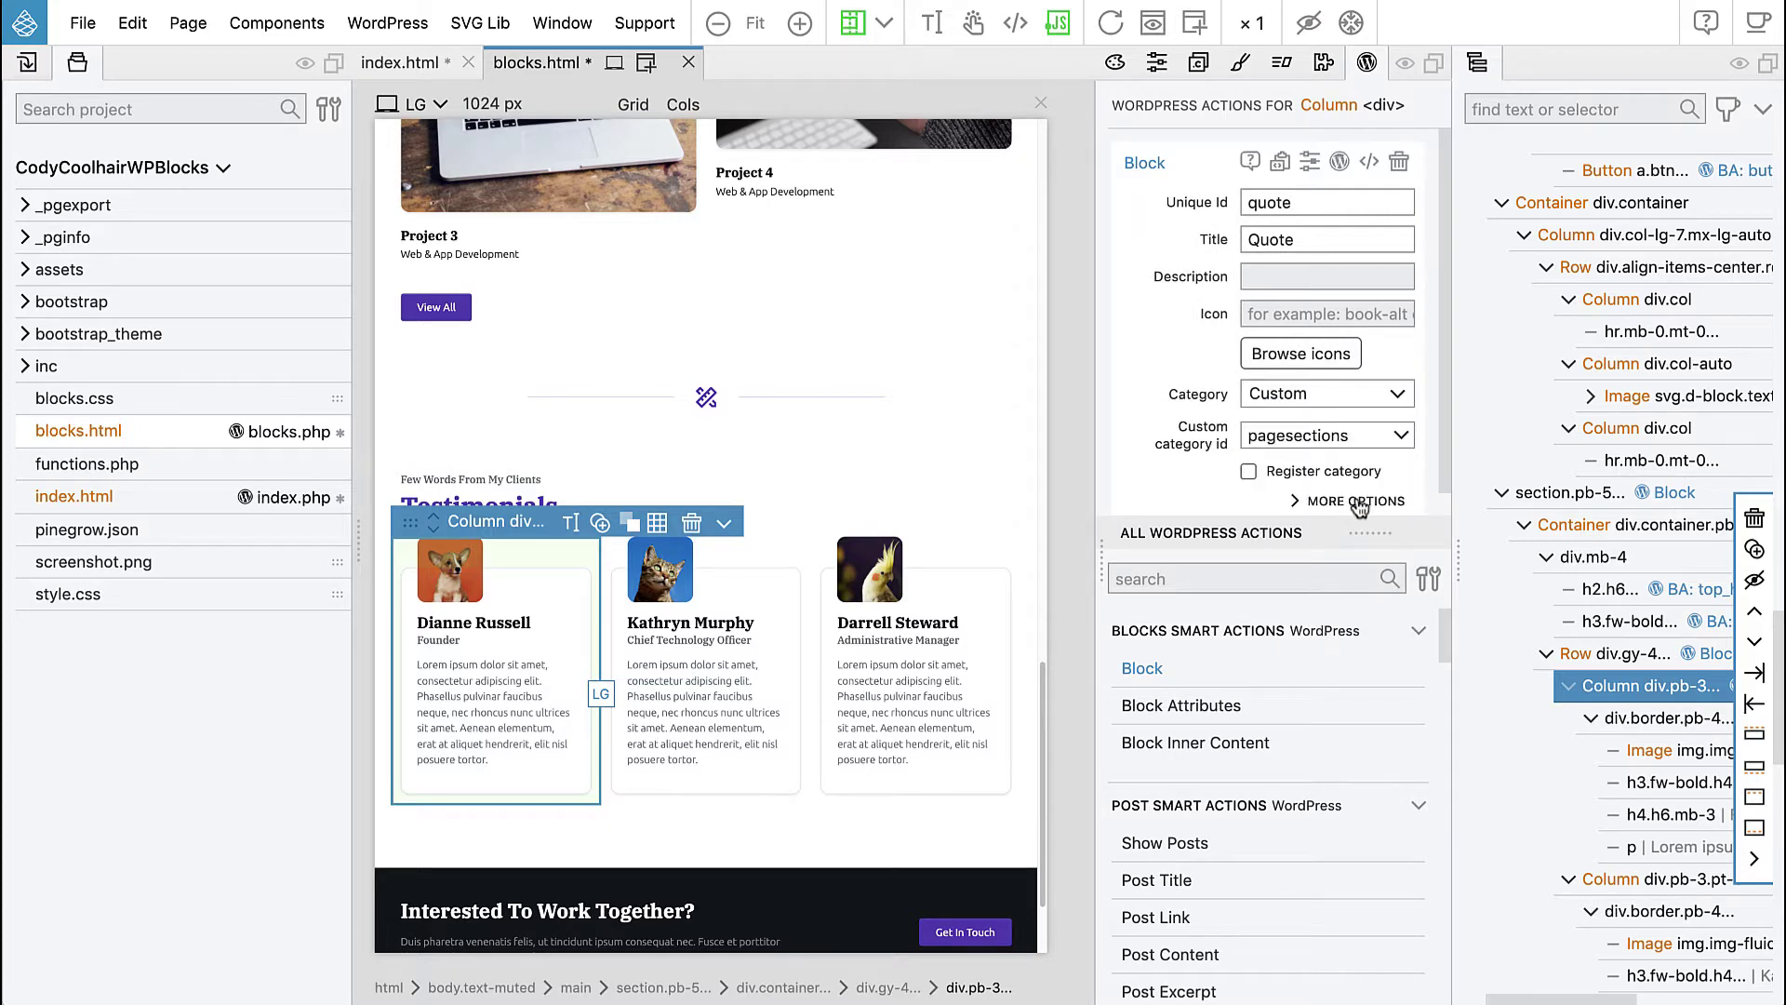
- Set the Quote block's allowed parent to 'quotes' under More Options
left_click(1356, 502)
scroll(1230, 426, "down", 5)
left_click(1267, 387)
type("quotes")
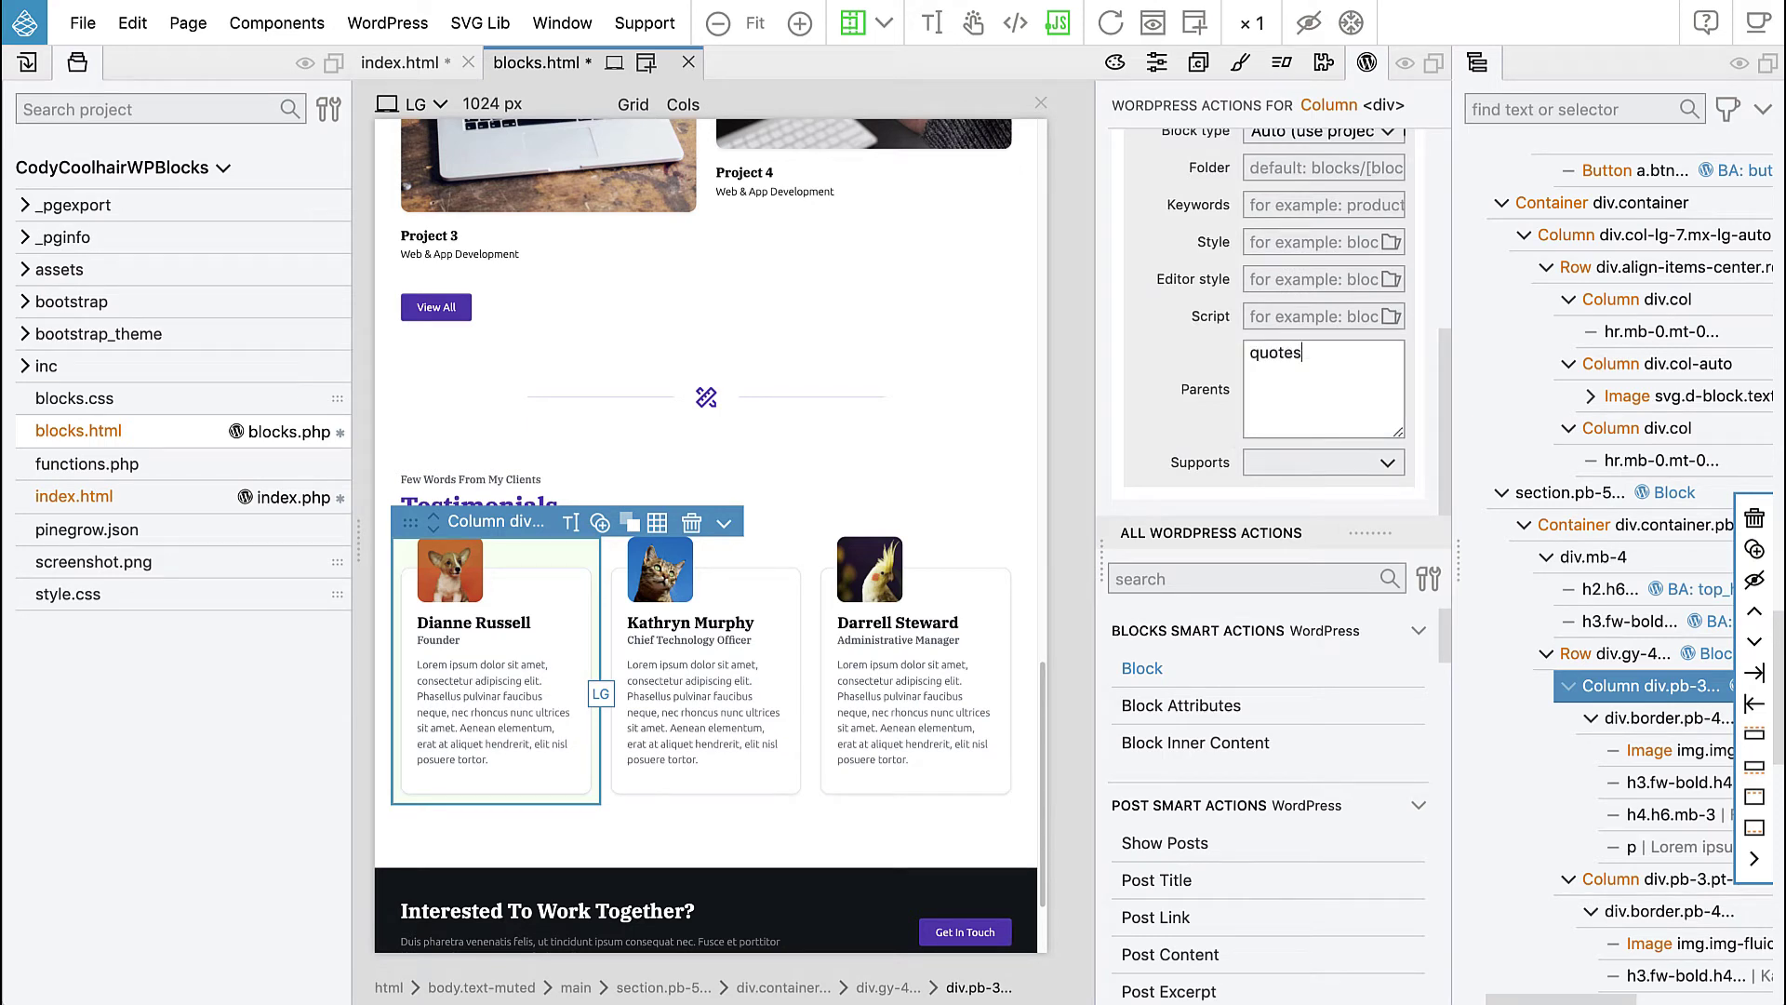
mouse_move(1148, 390)
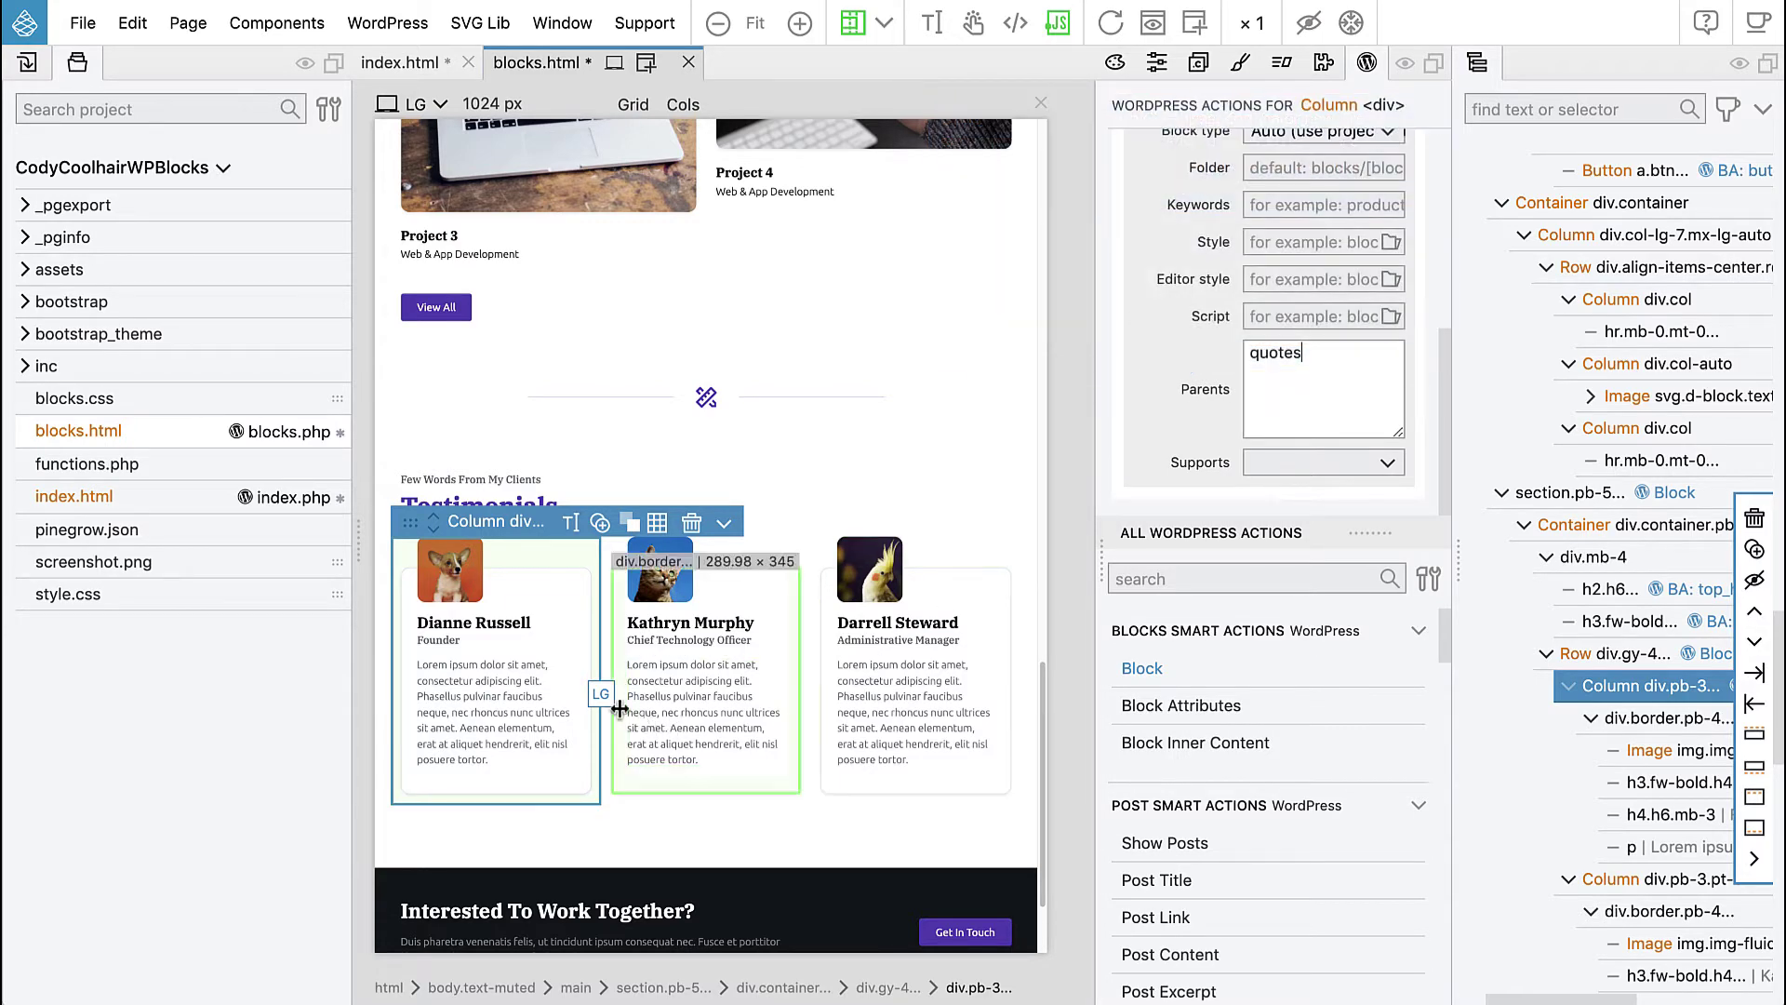
- Give the first card's thumbnail a block attribute with id image and title 'Image'
left_click(442, 588)
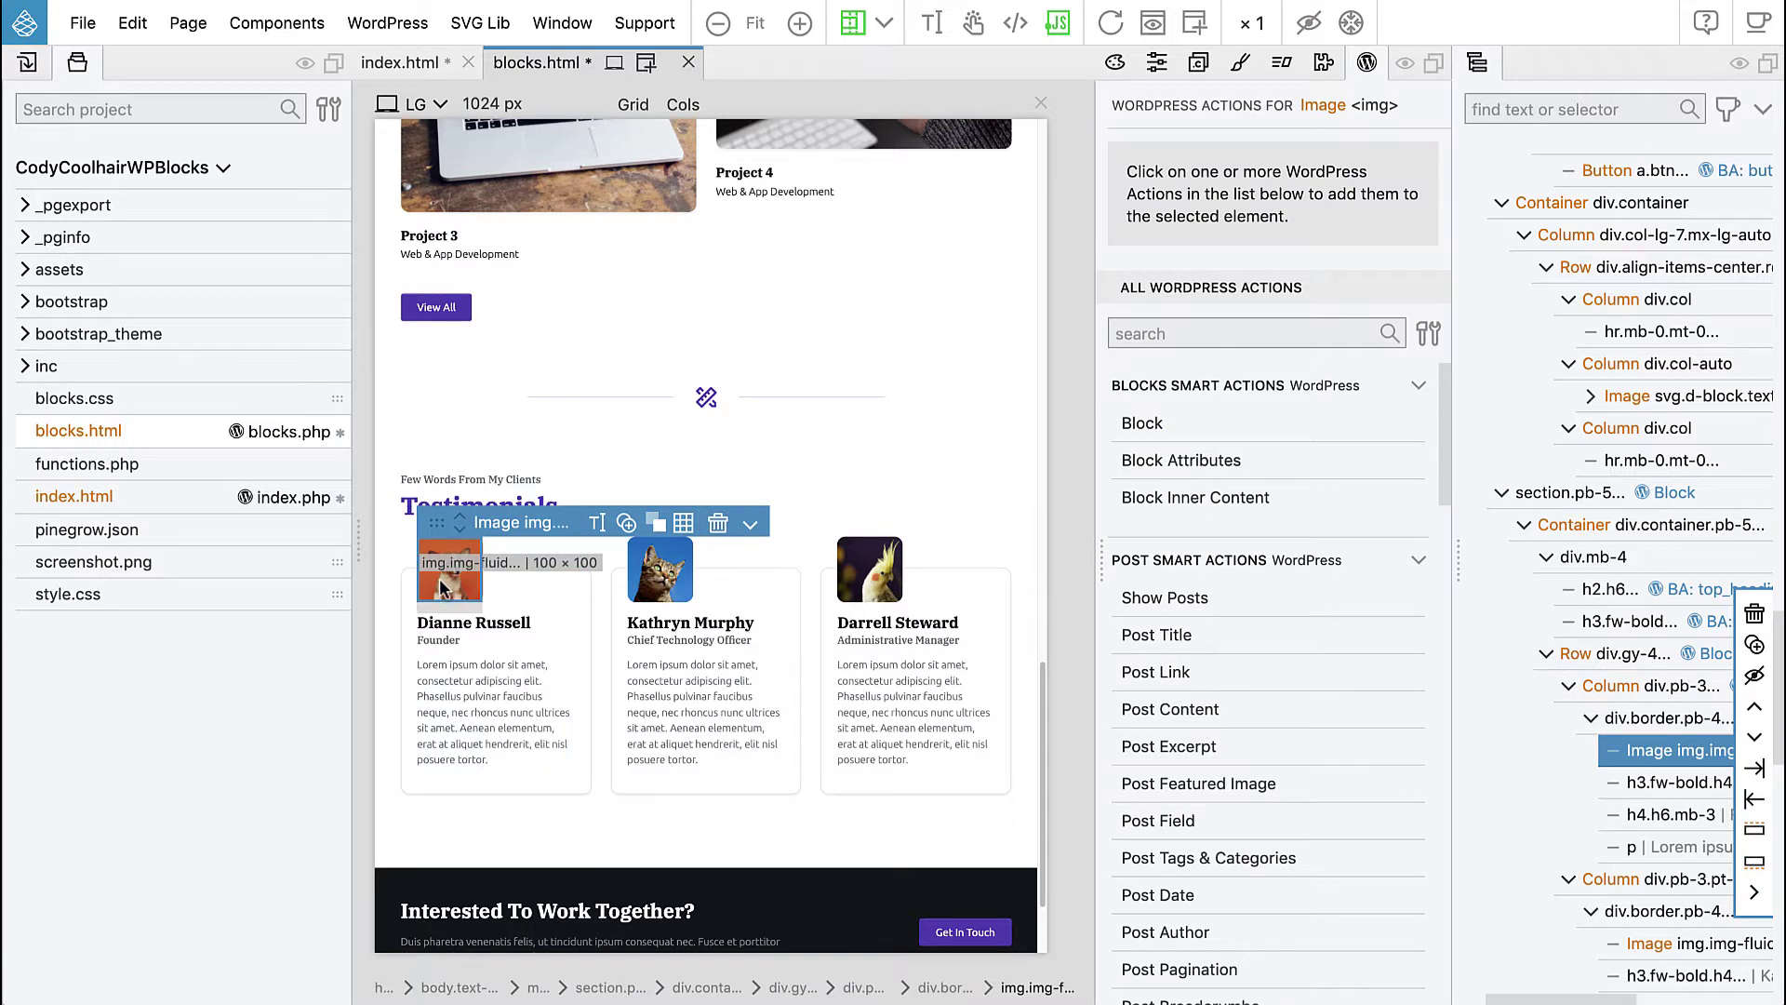
left_click(1182, 461)
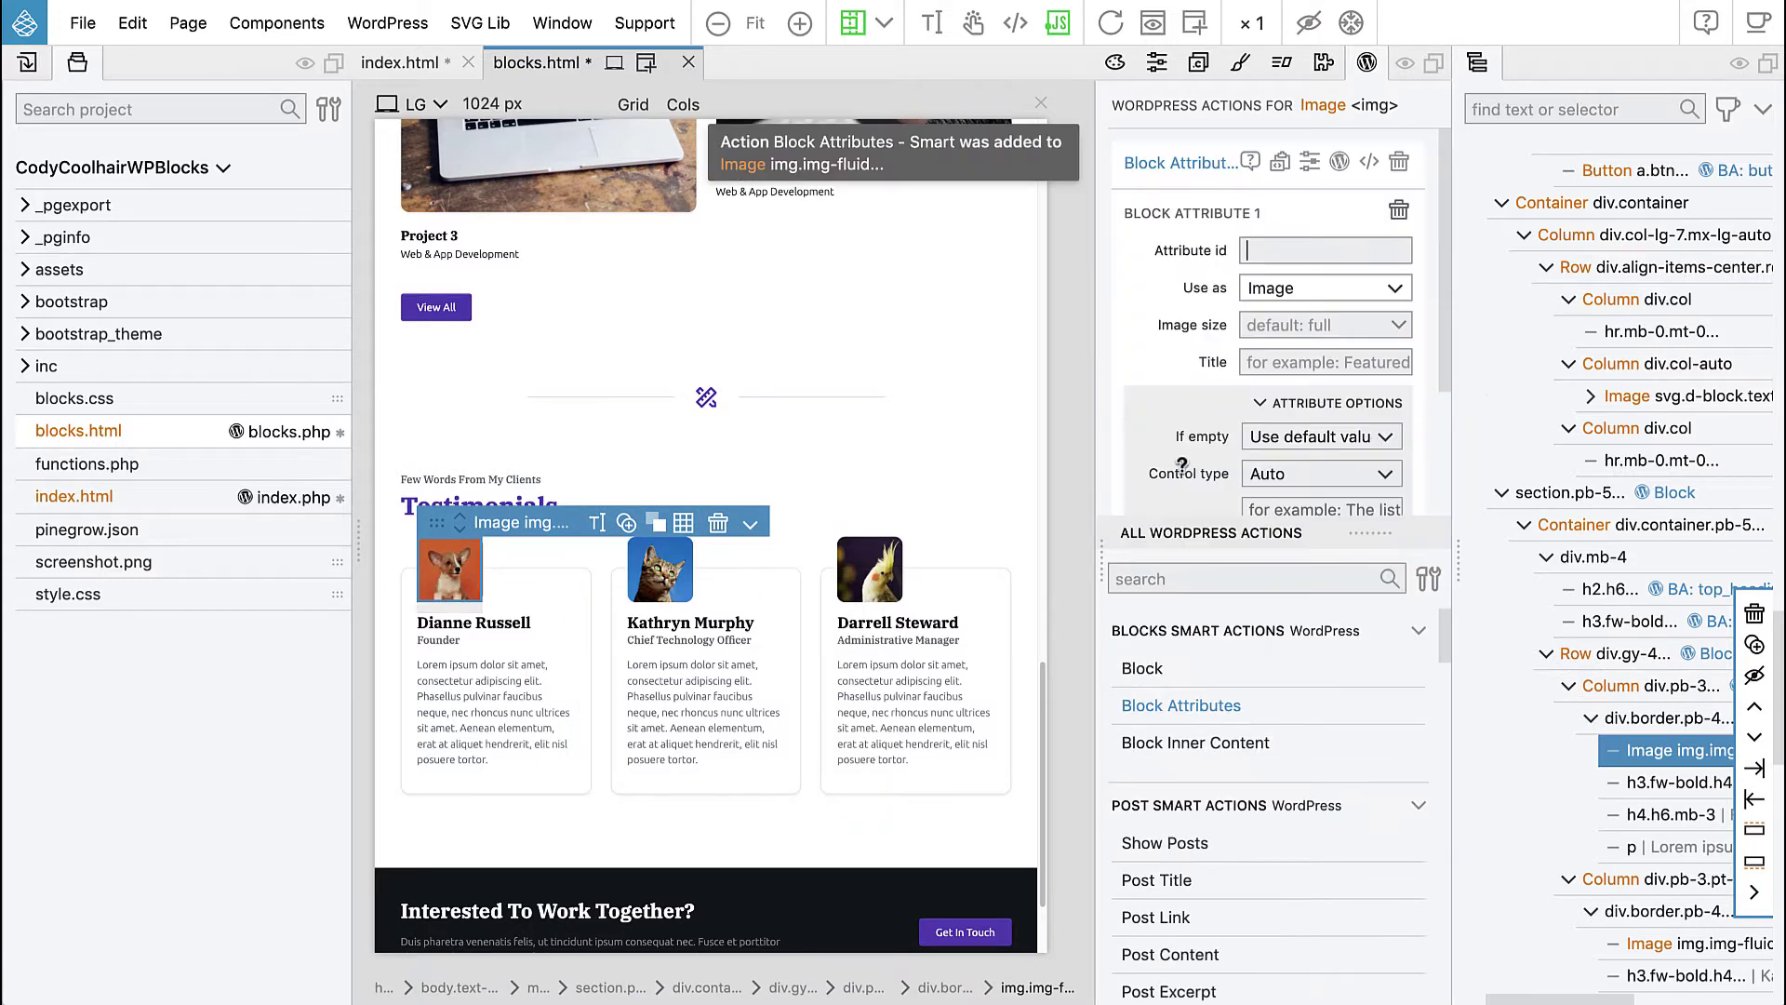
type("image")
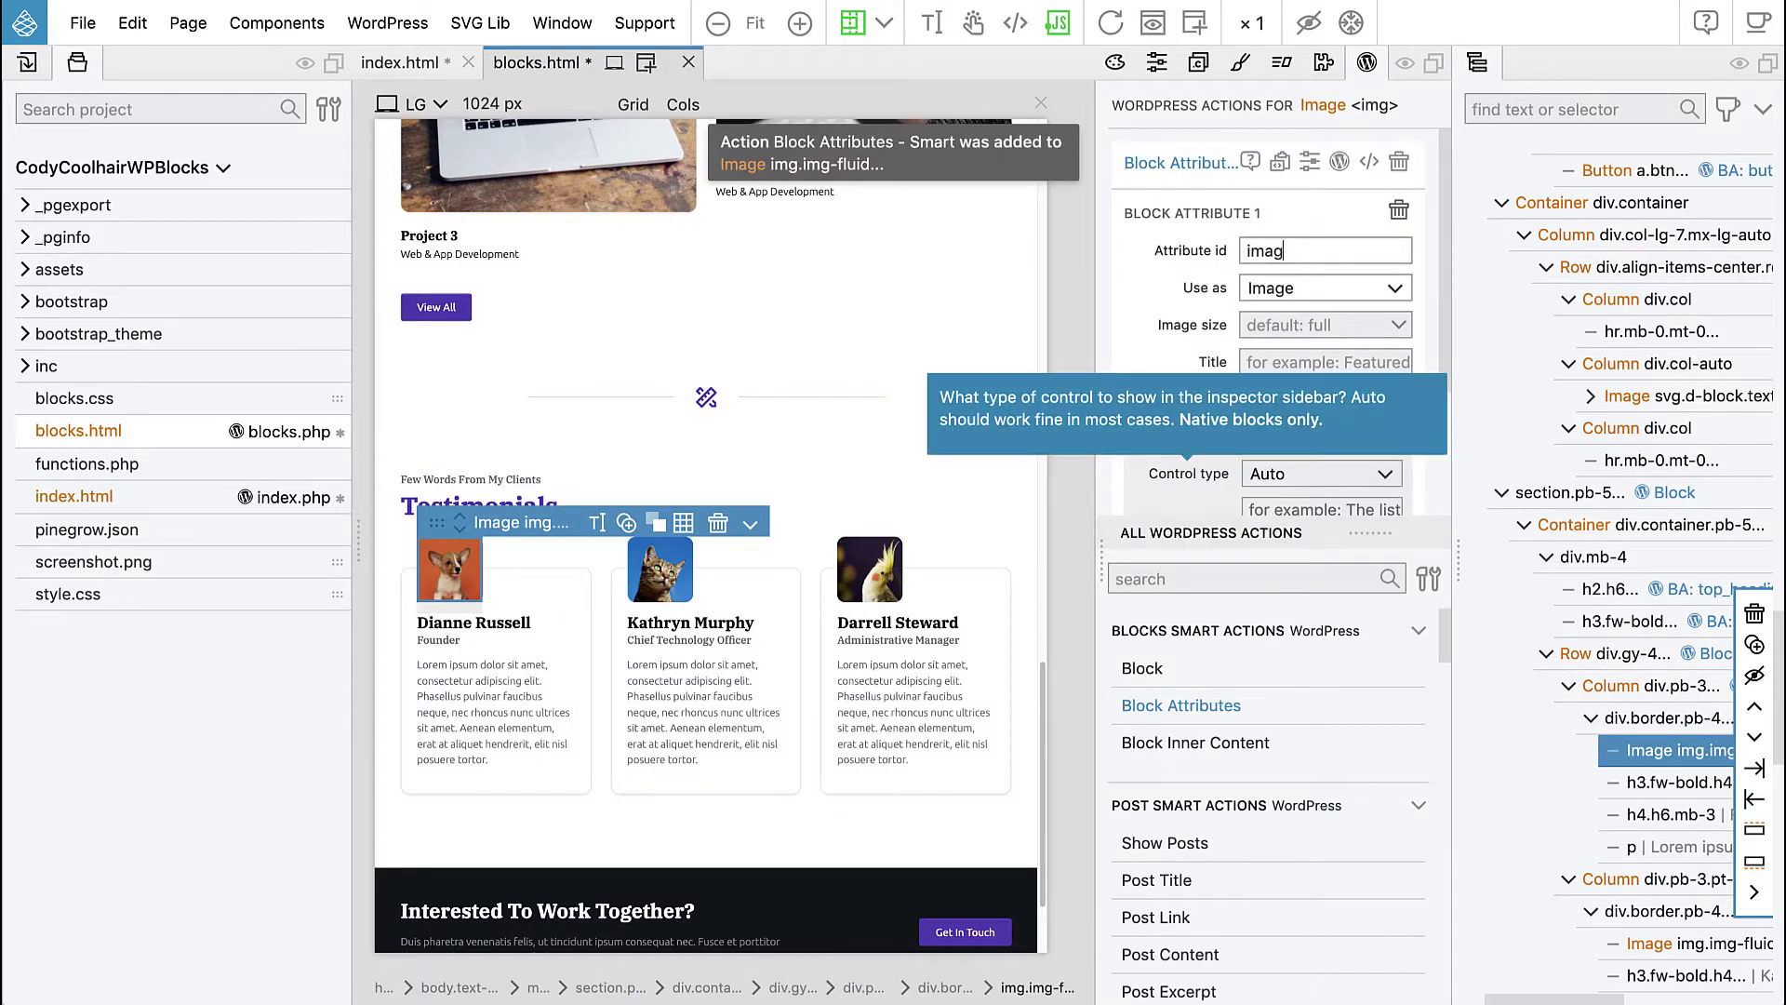
left_click(1273, 363)
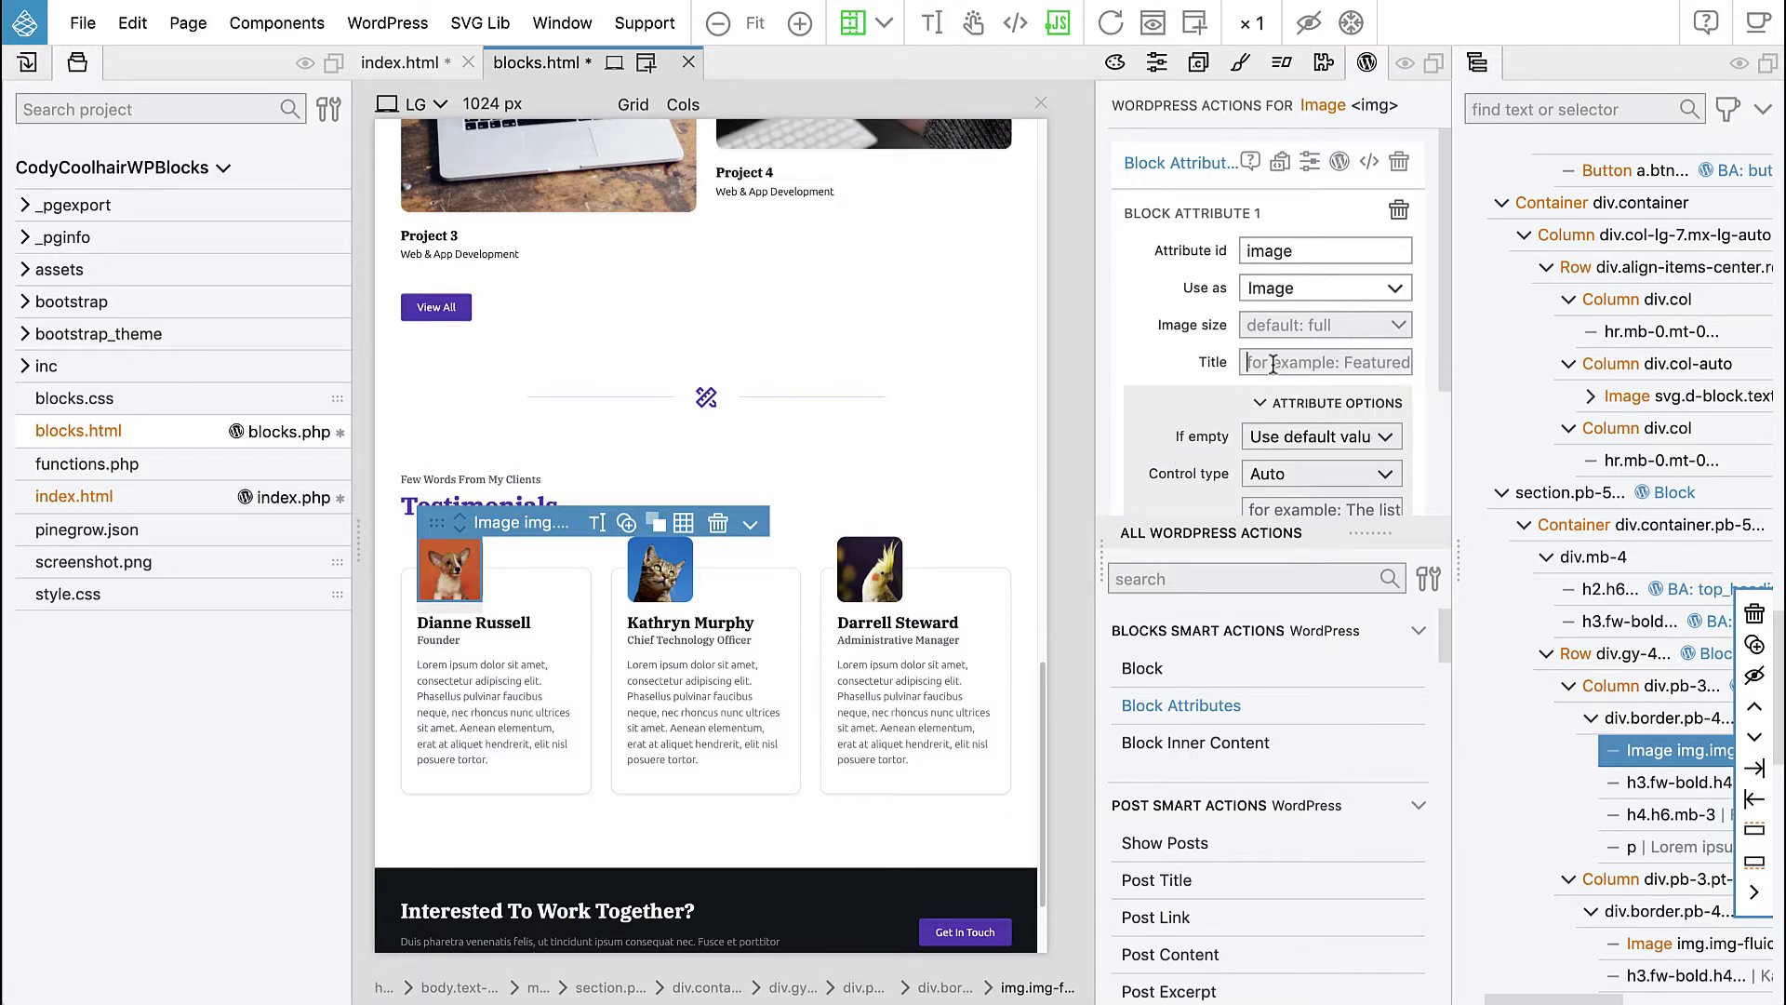
type("Image")
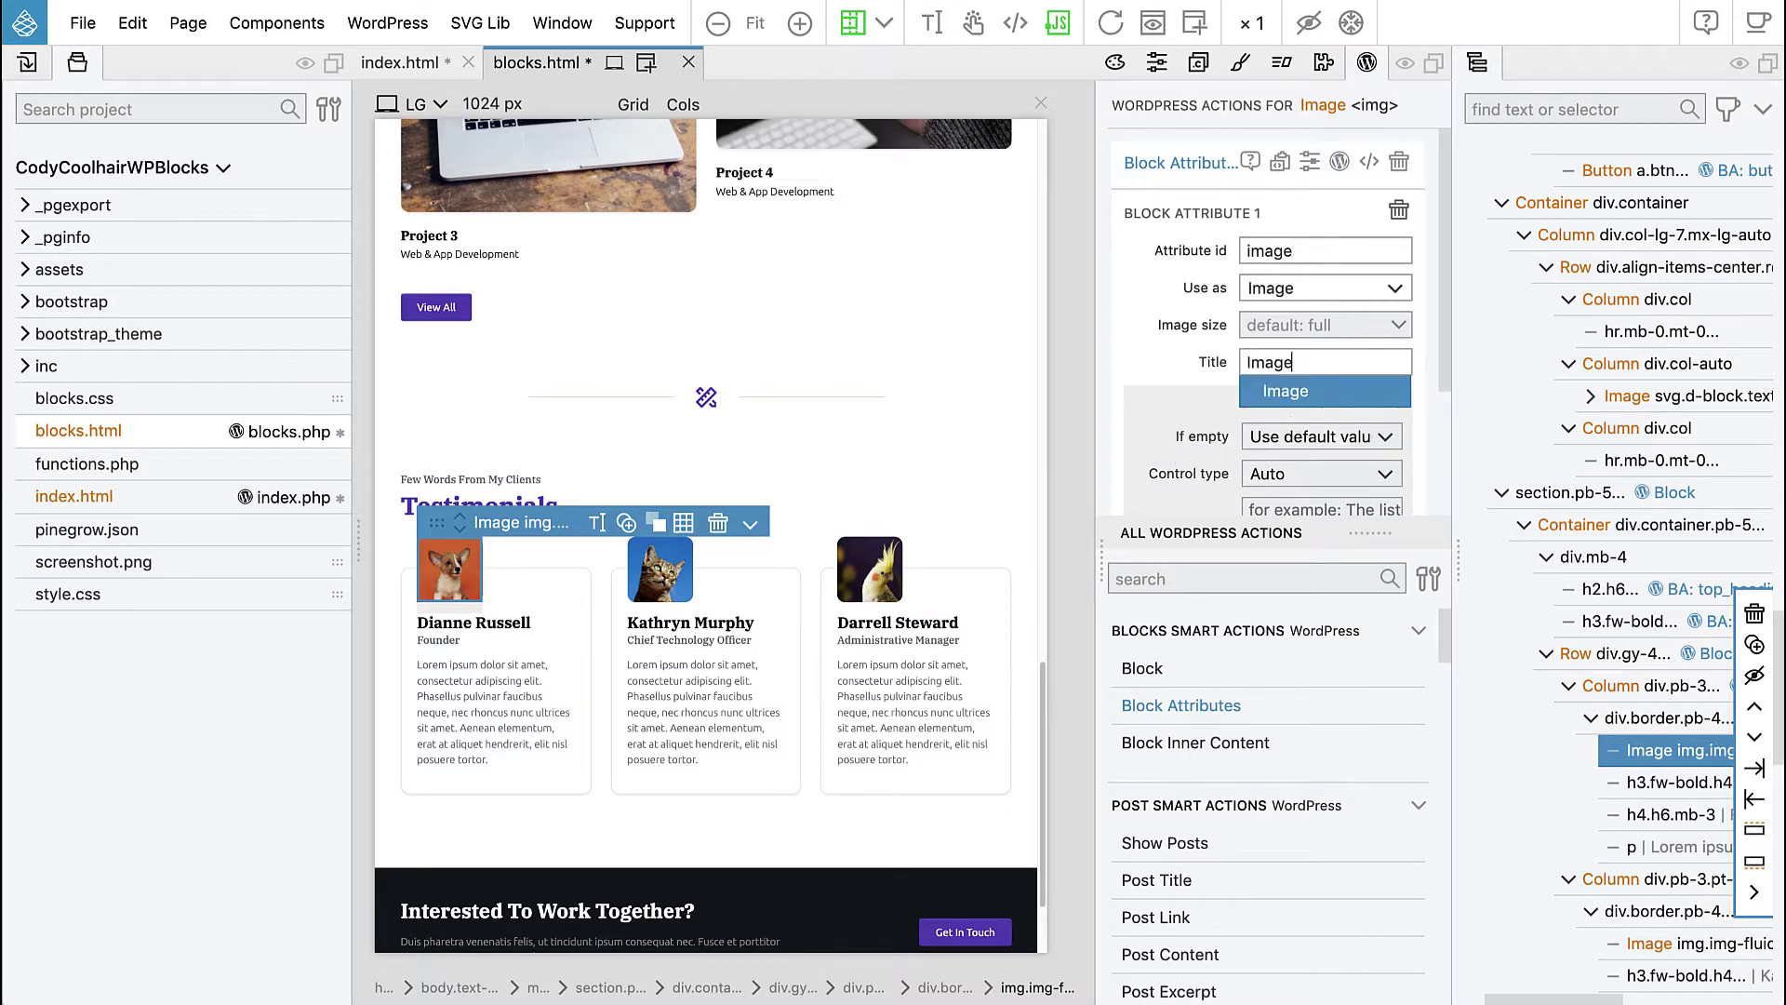
left_click(519, 630)
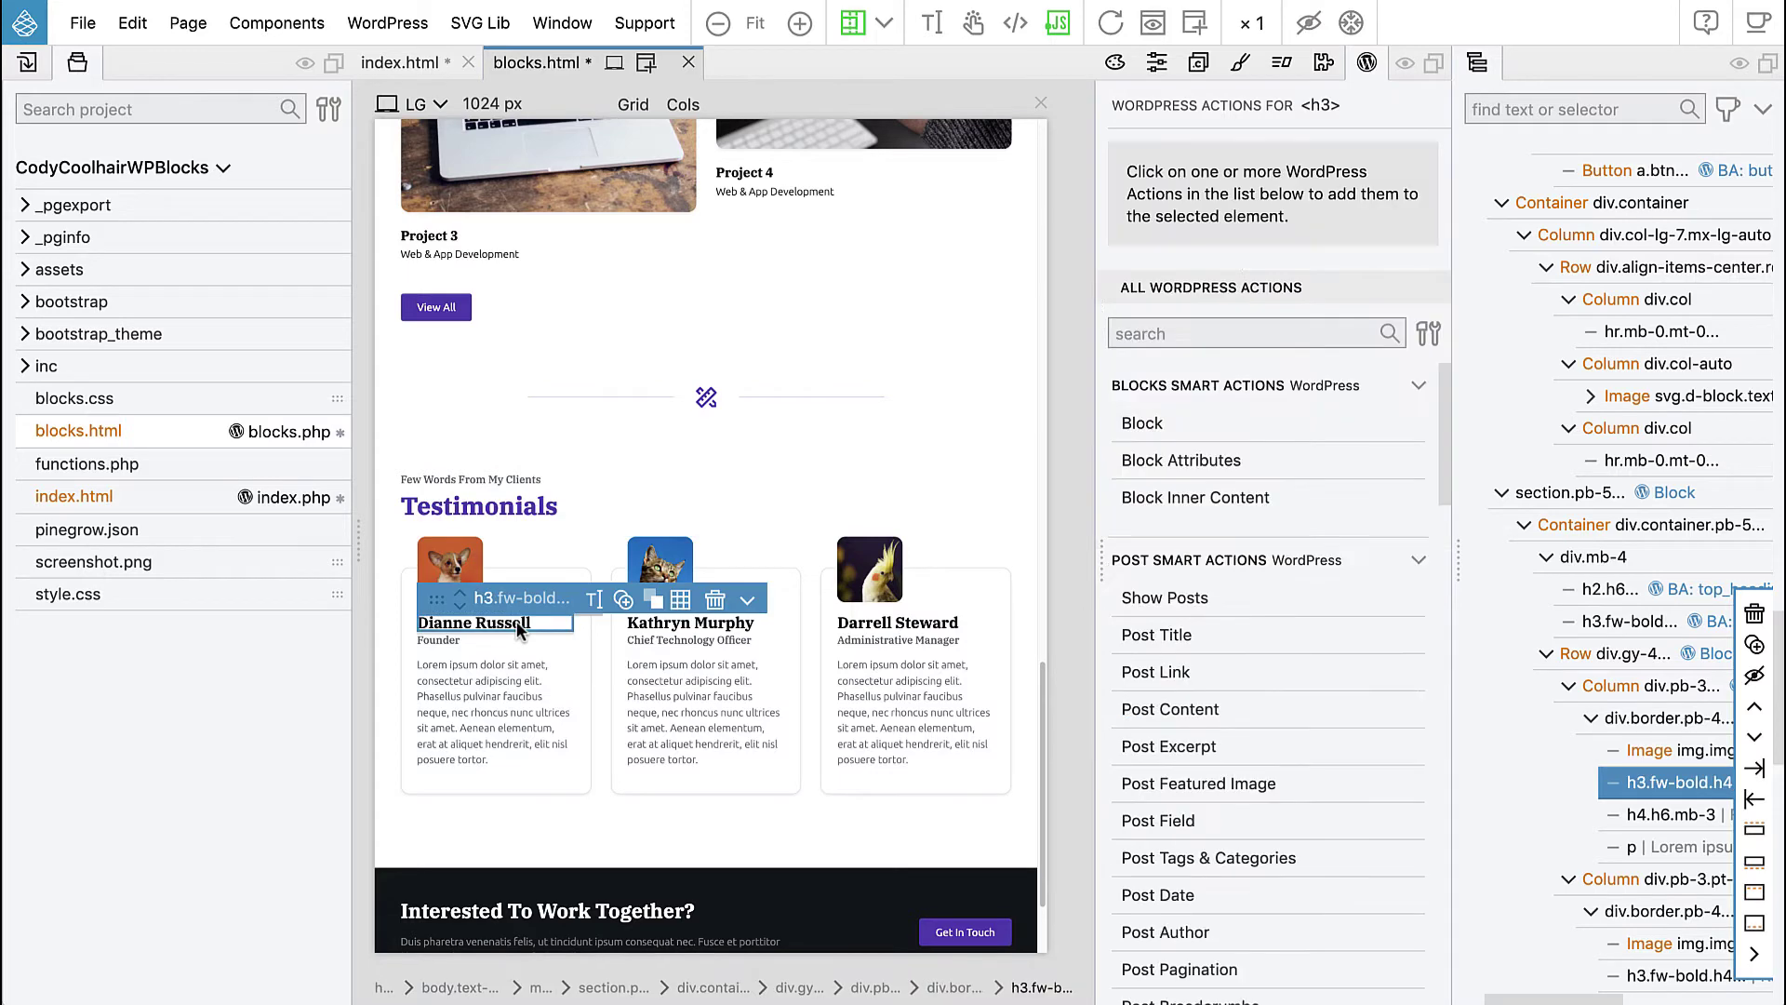
- Add a block attribute with id name and title 'Name' to the name heading
left_click(1150, 462)
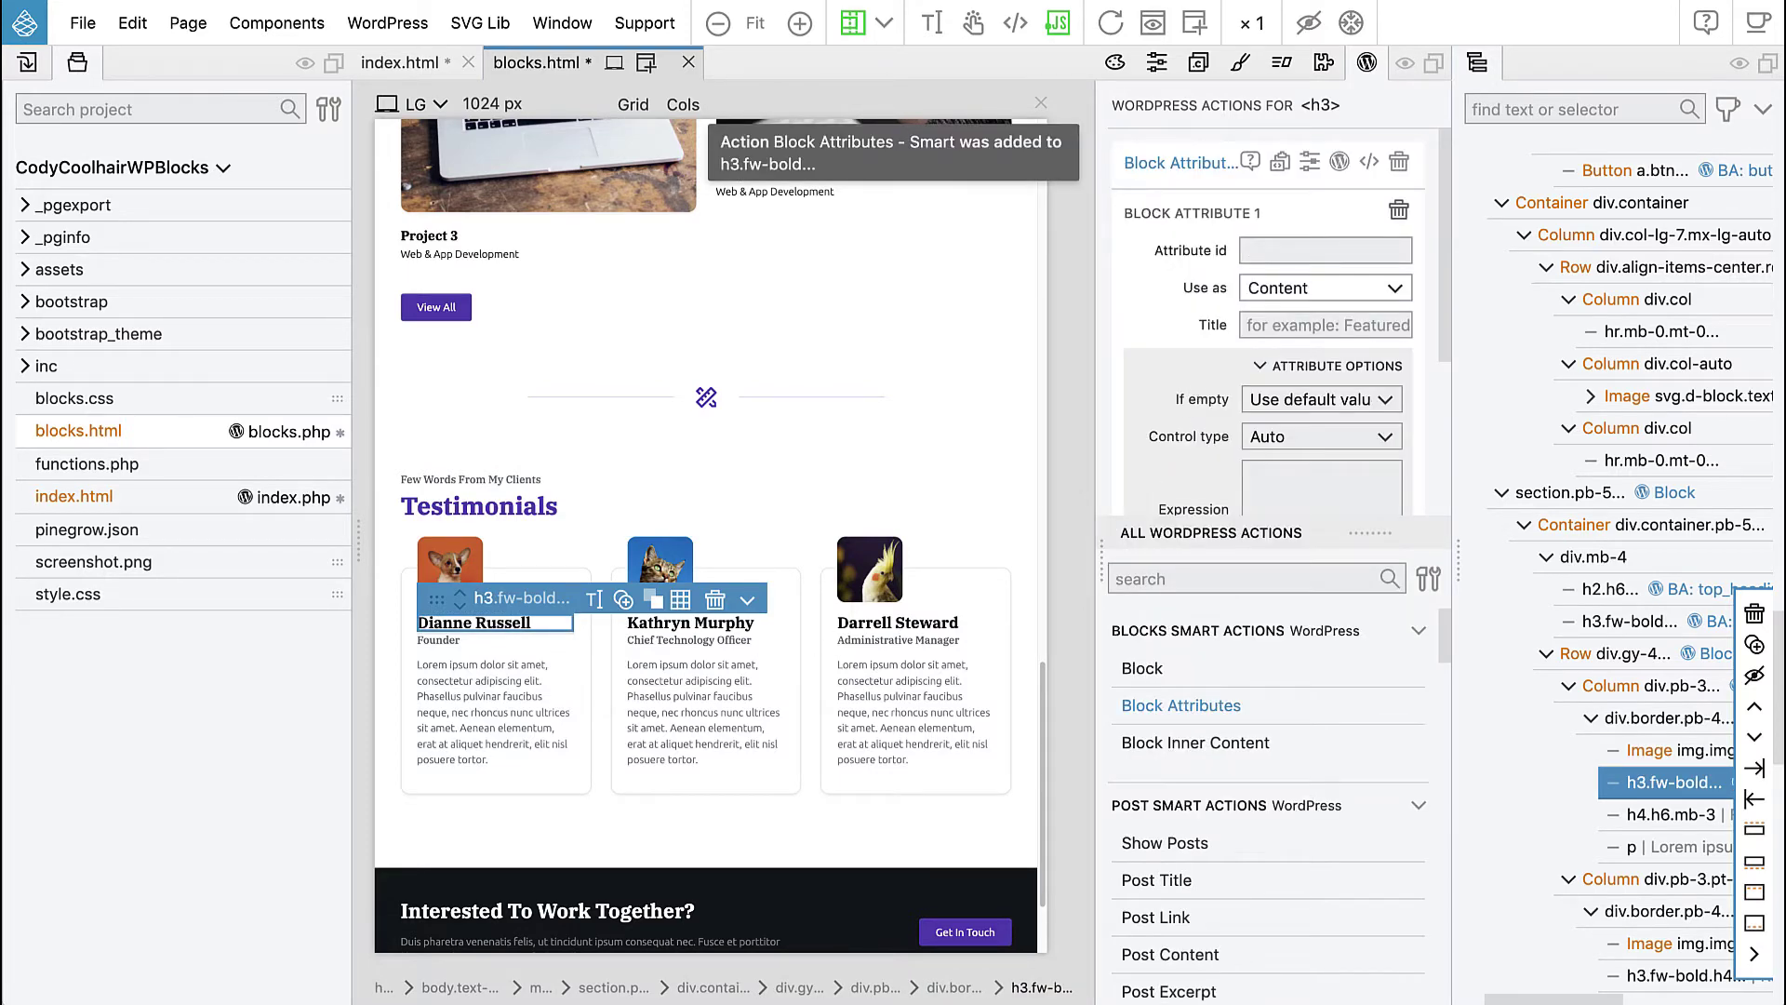
type("name")
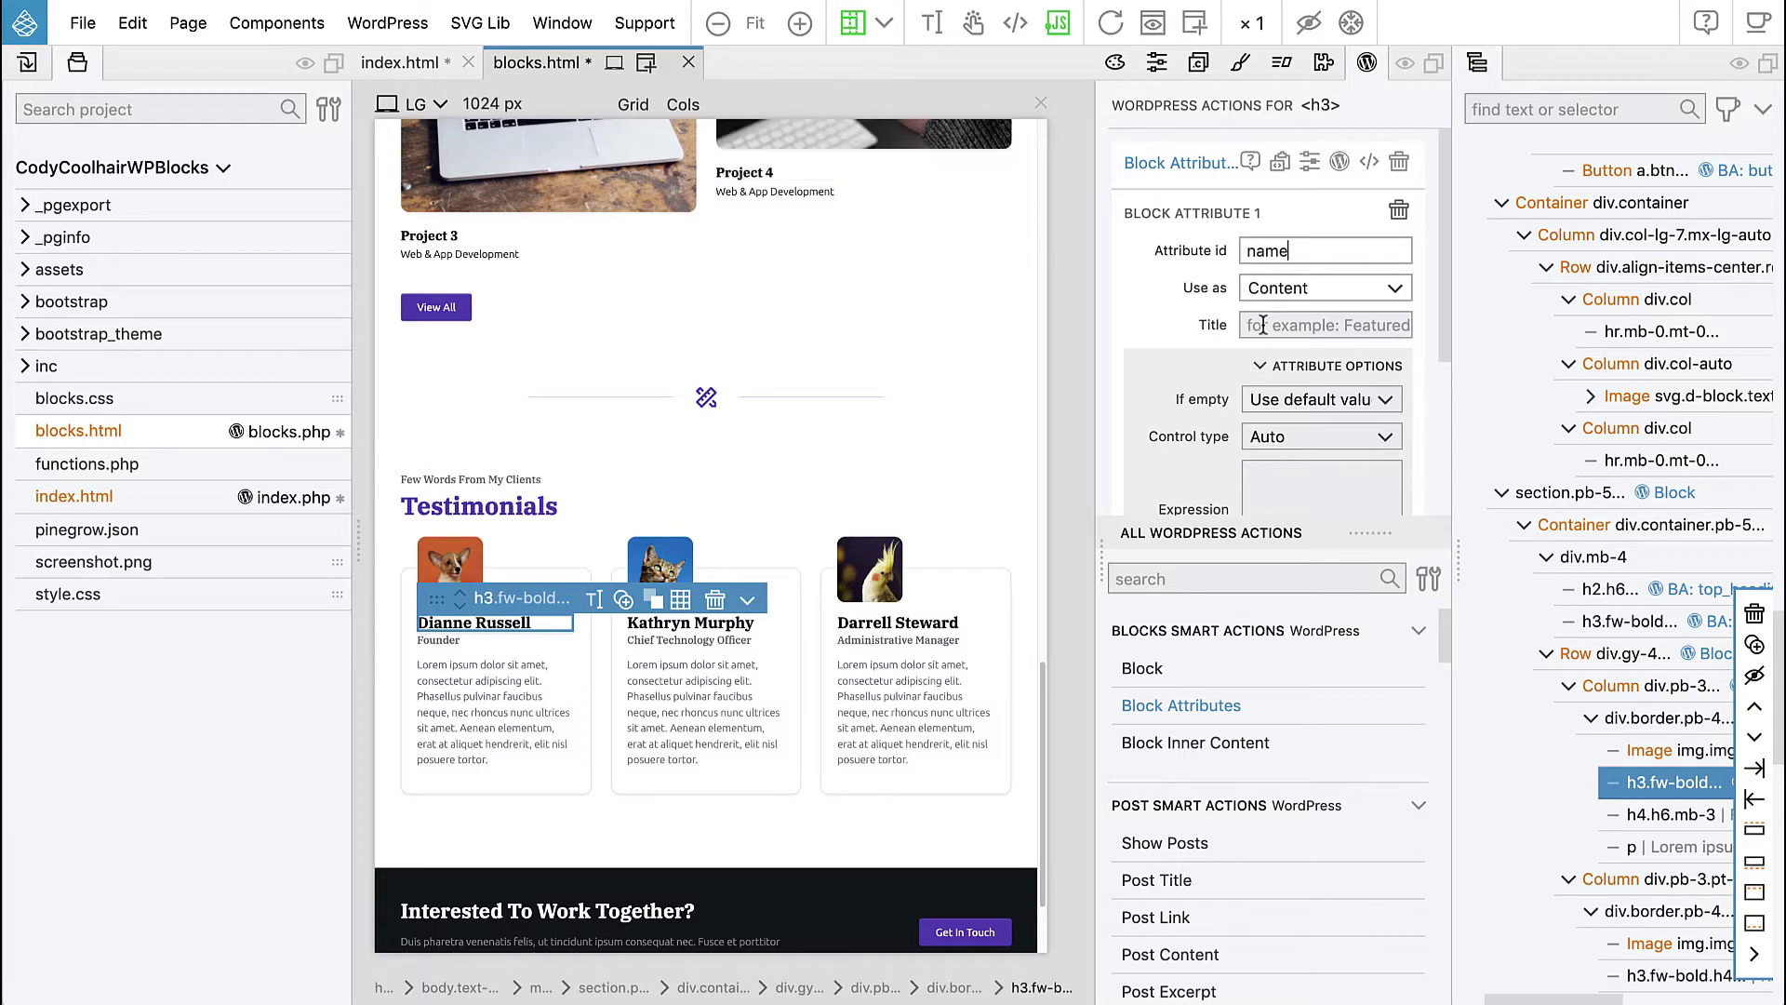
type("Name")
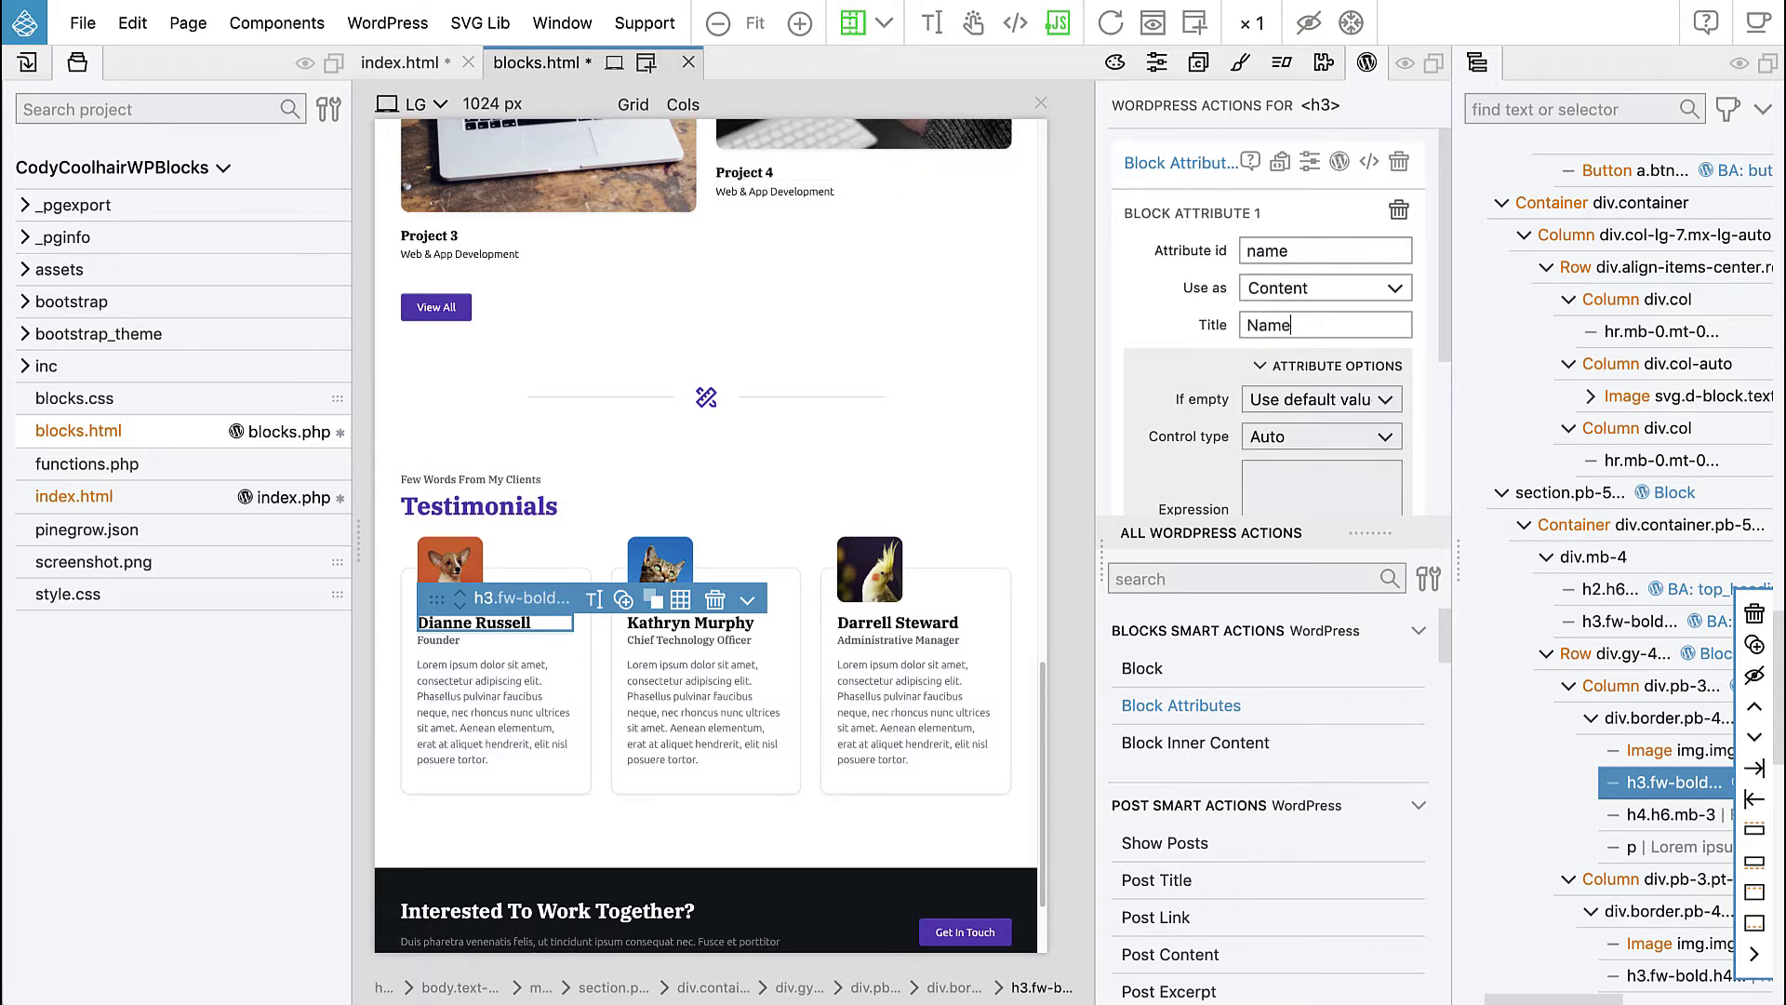
left_click(454, 639)
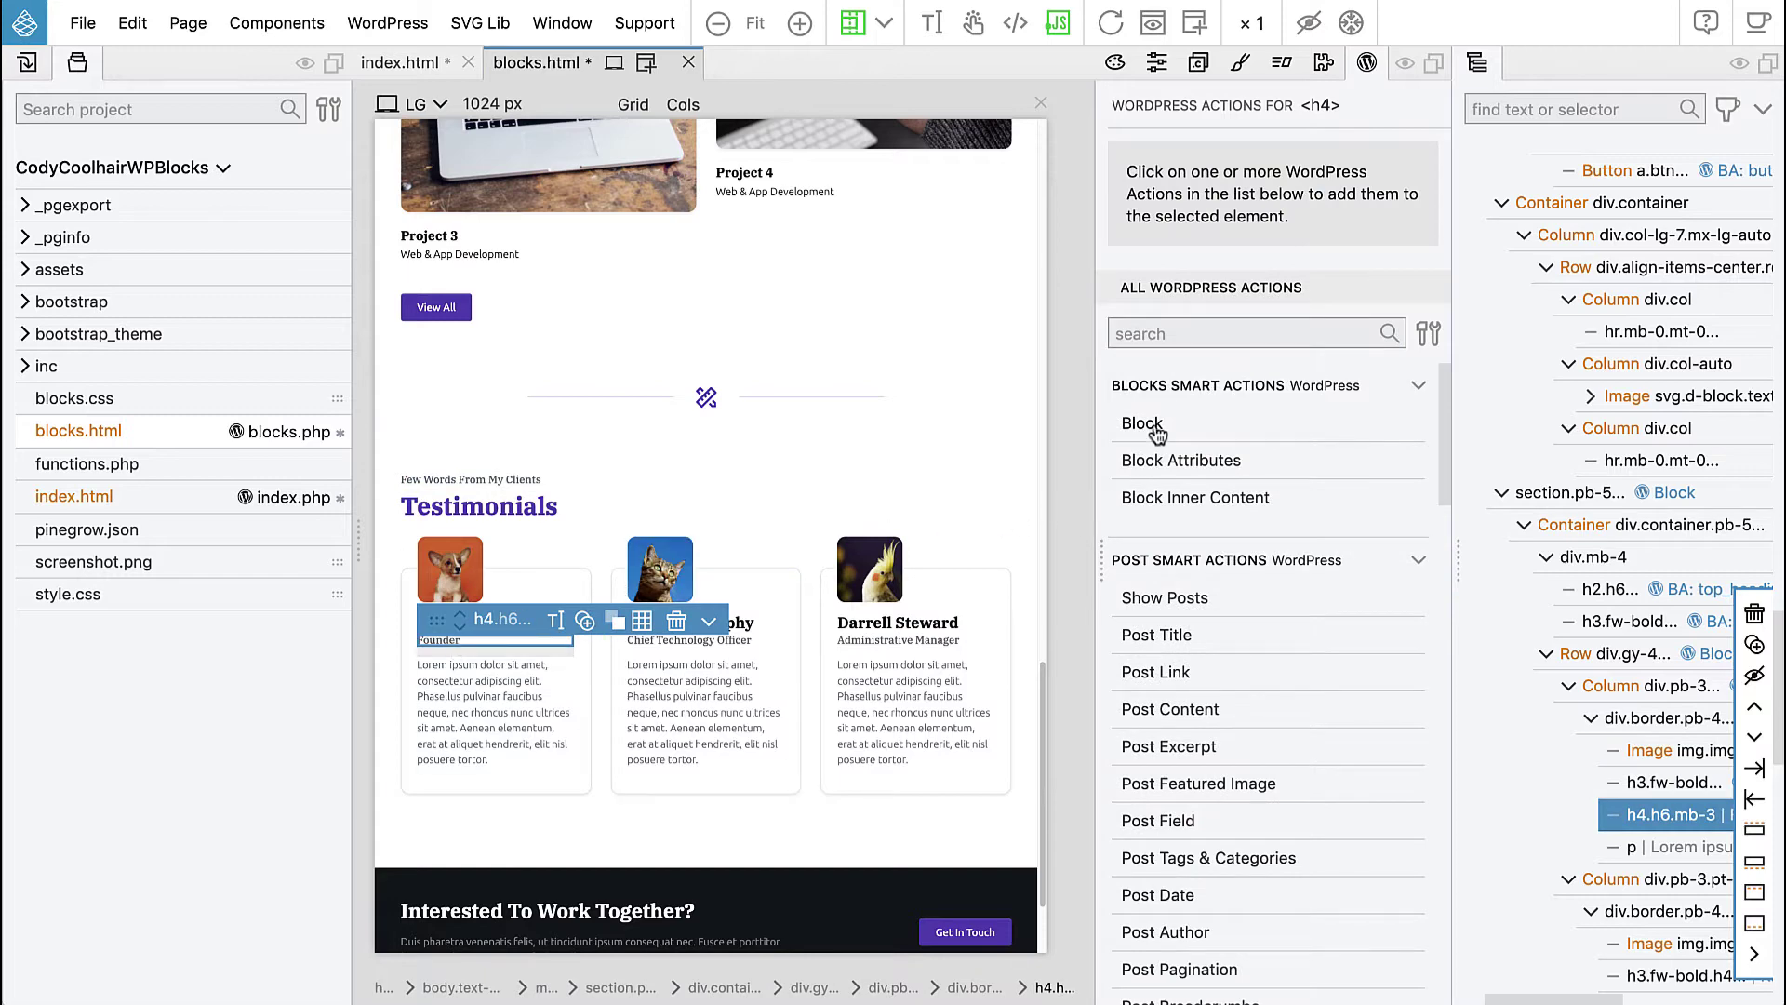
- Add a block attribute with id title and title 'Title' to the Founder h4
left_click(1156, 459)
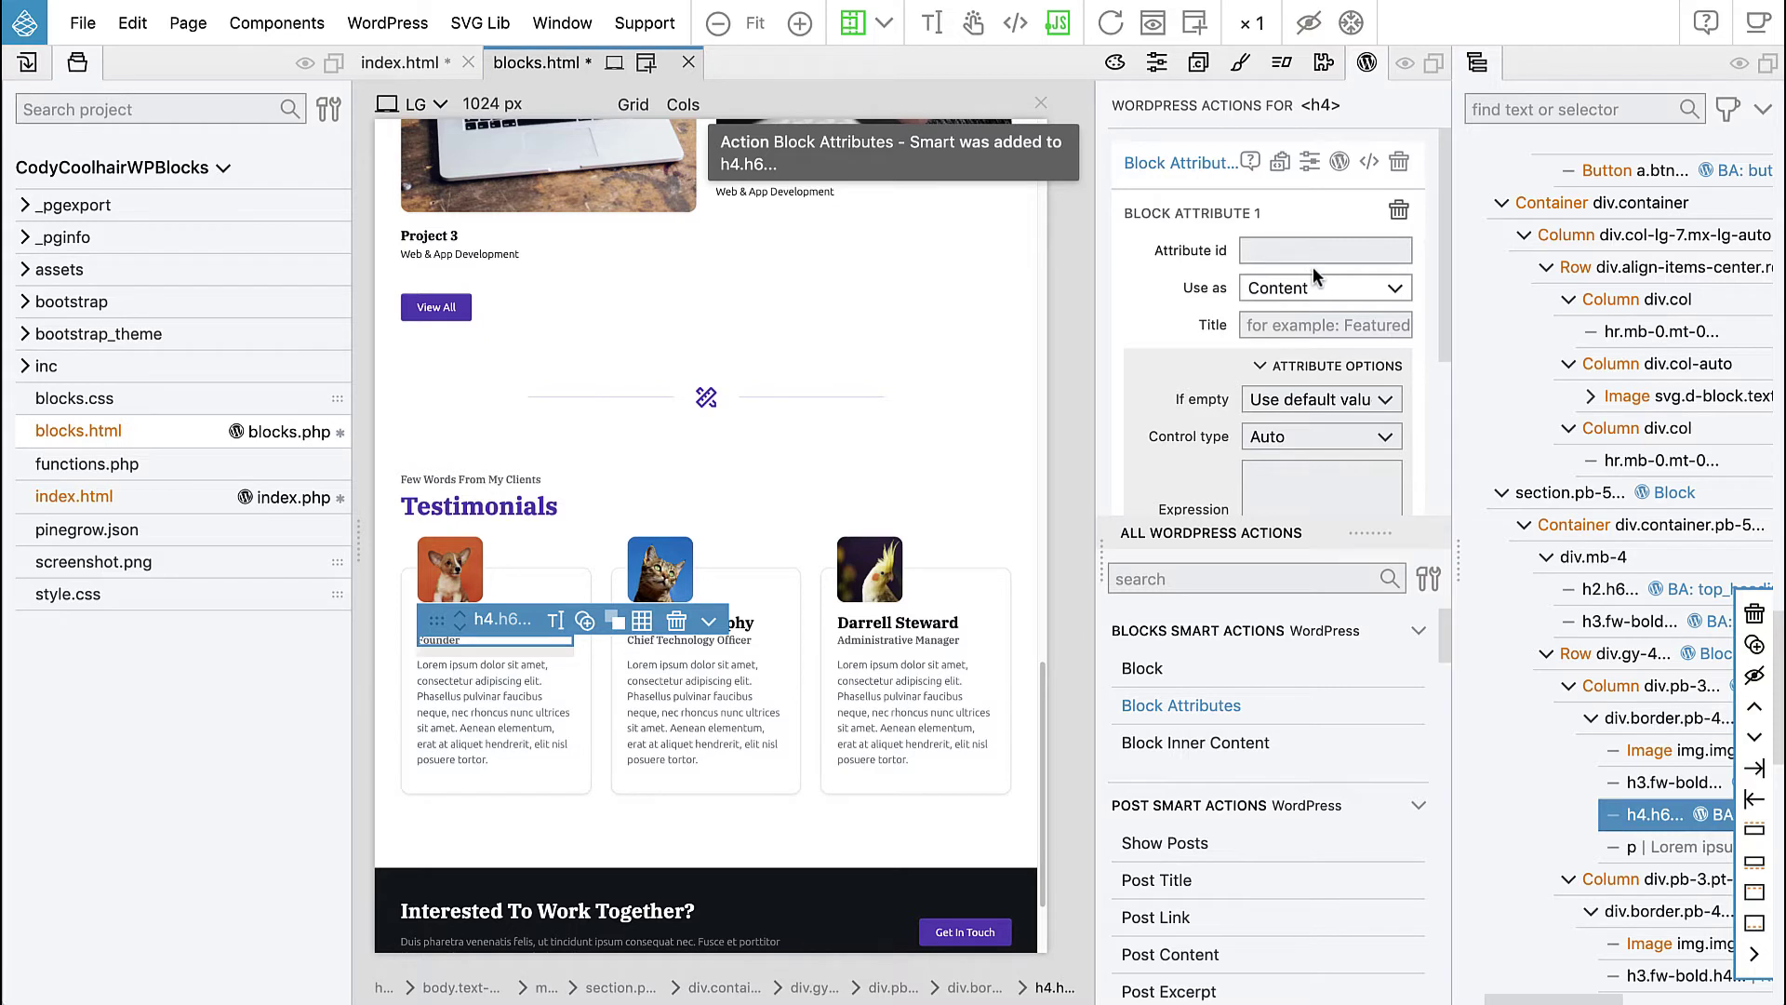
type("title")
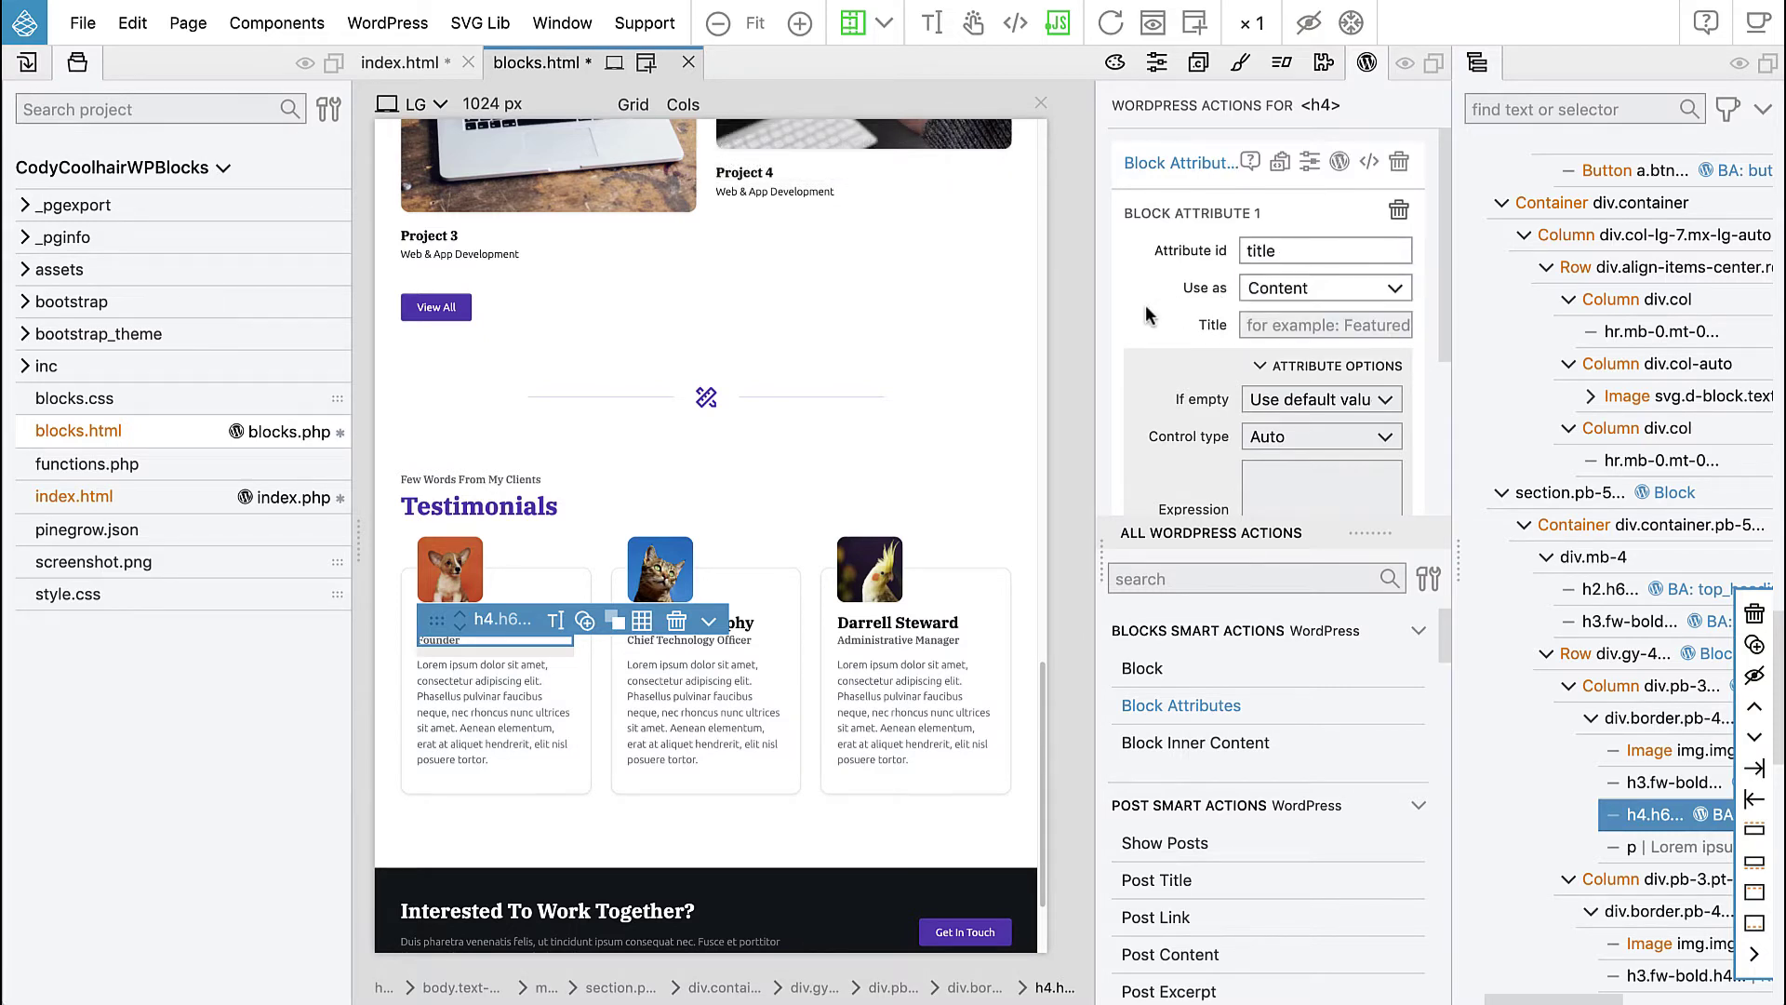
left_click(1286, 324)
type("Title")
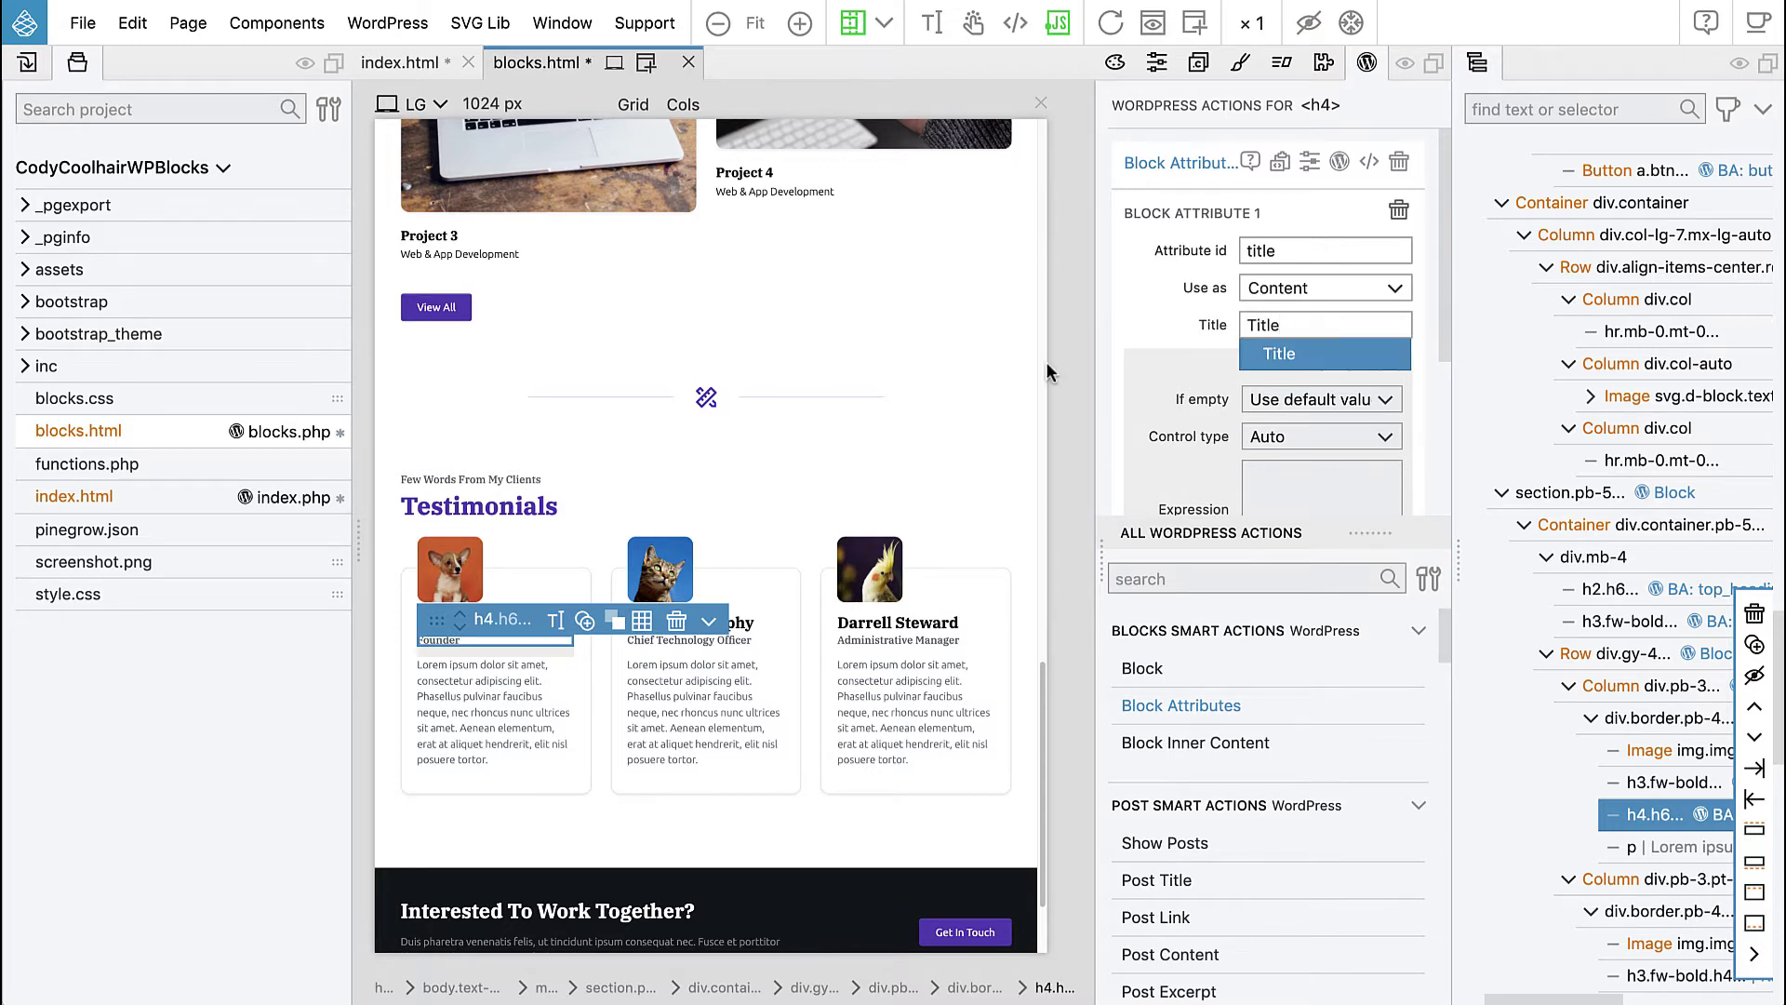
- Give the first card's quote paragraph a Rich Text block attribute with id quote
left_click(488, 721)
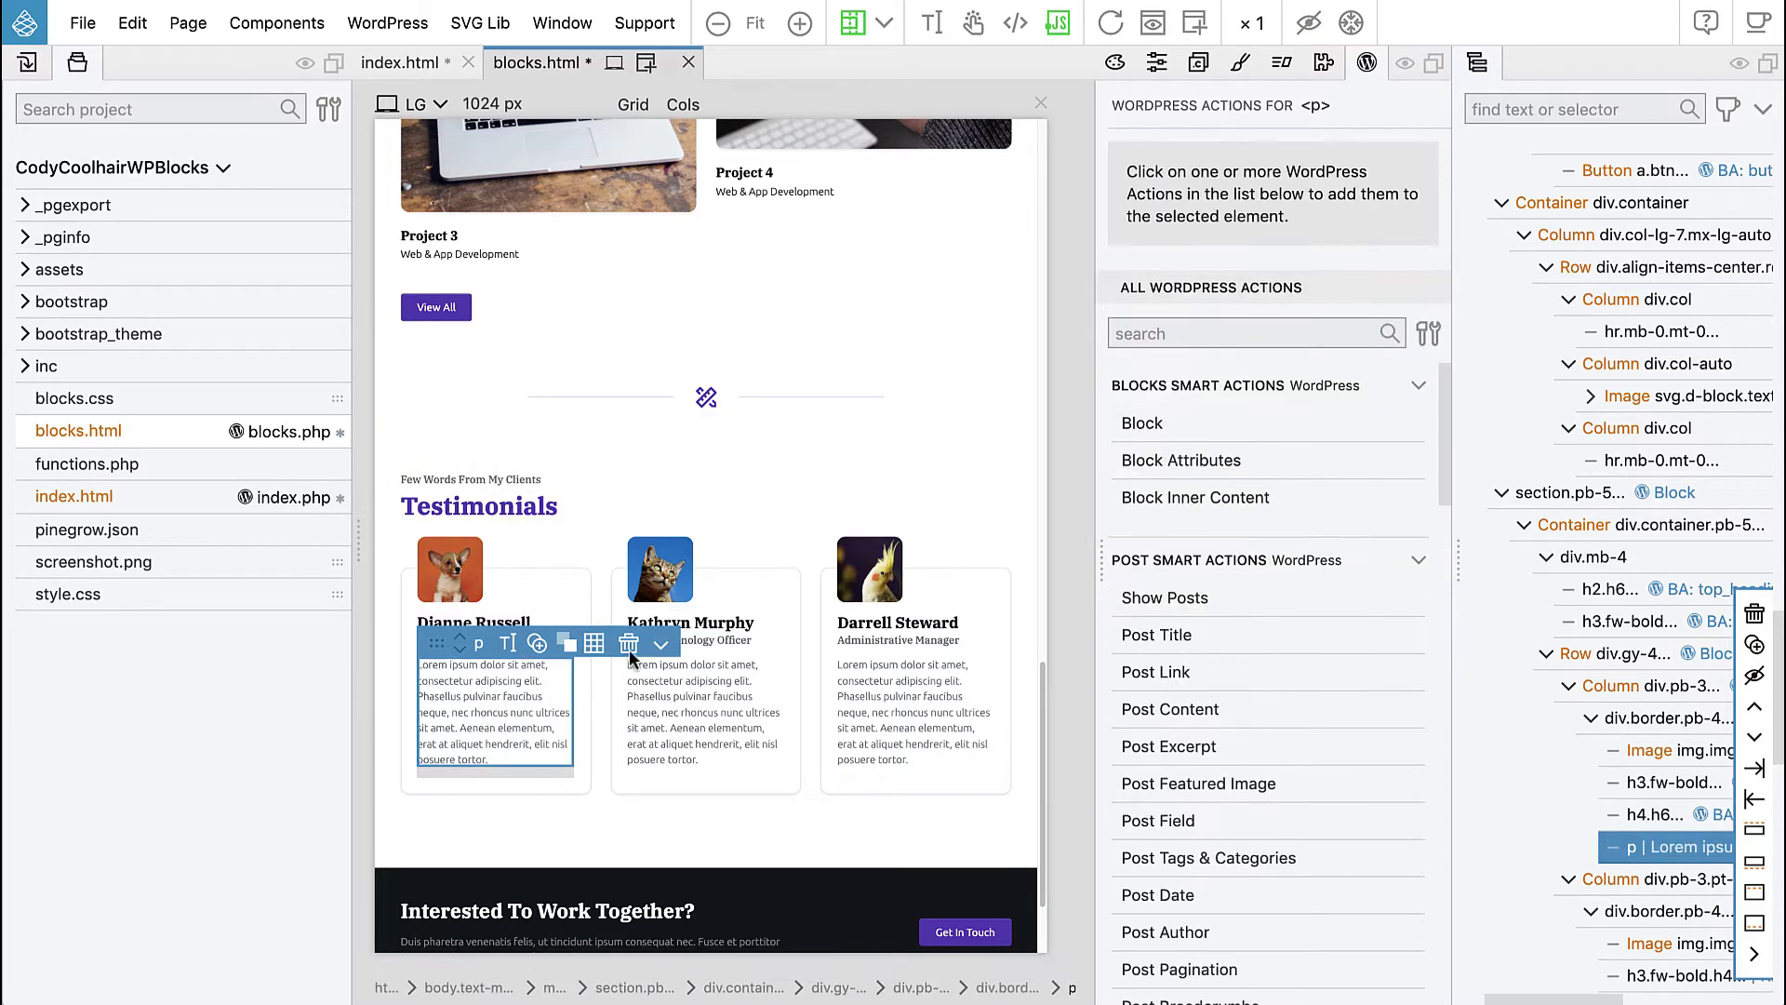
left_click(1161, 465)
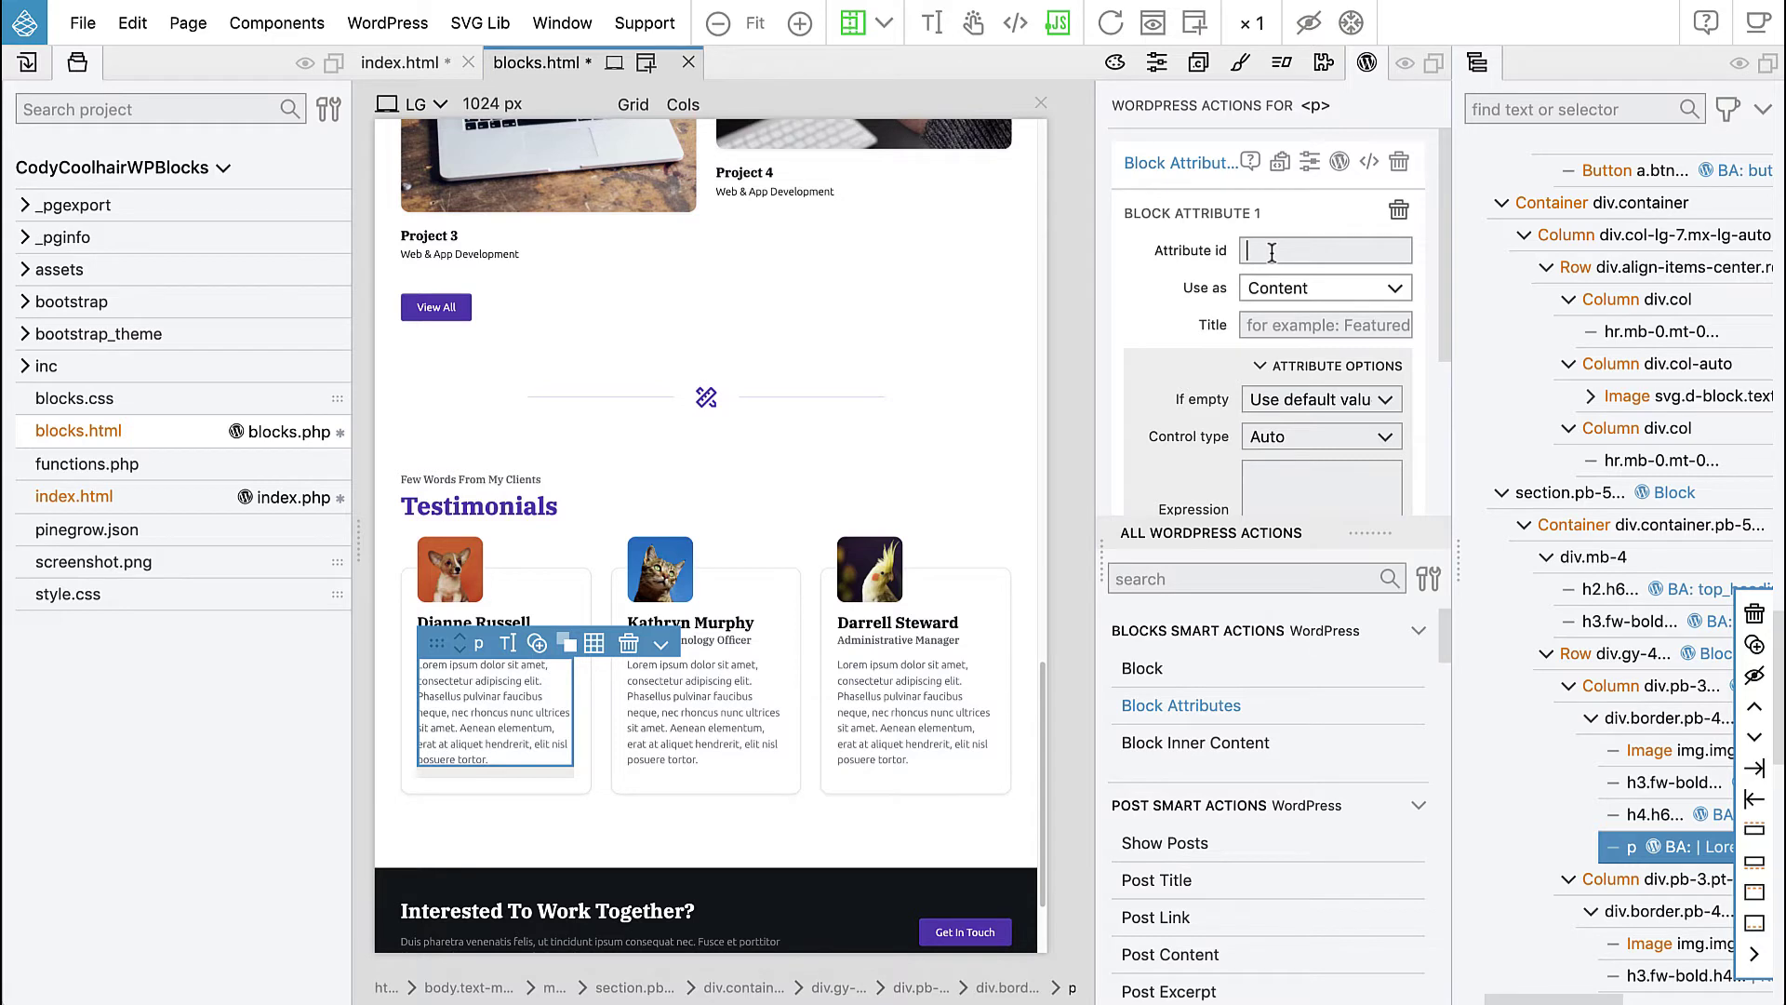
type("quote")
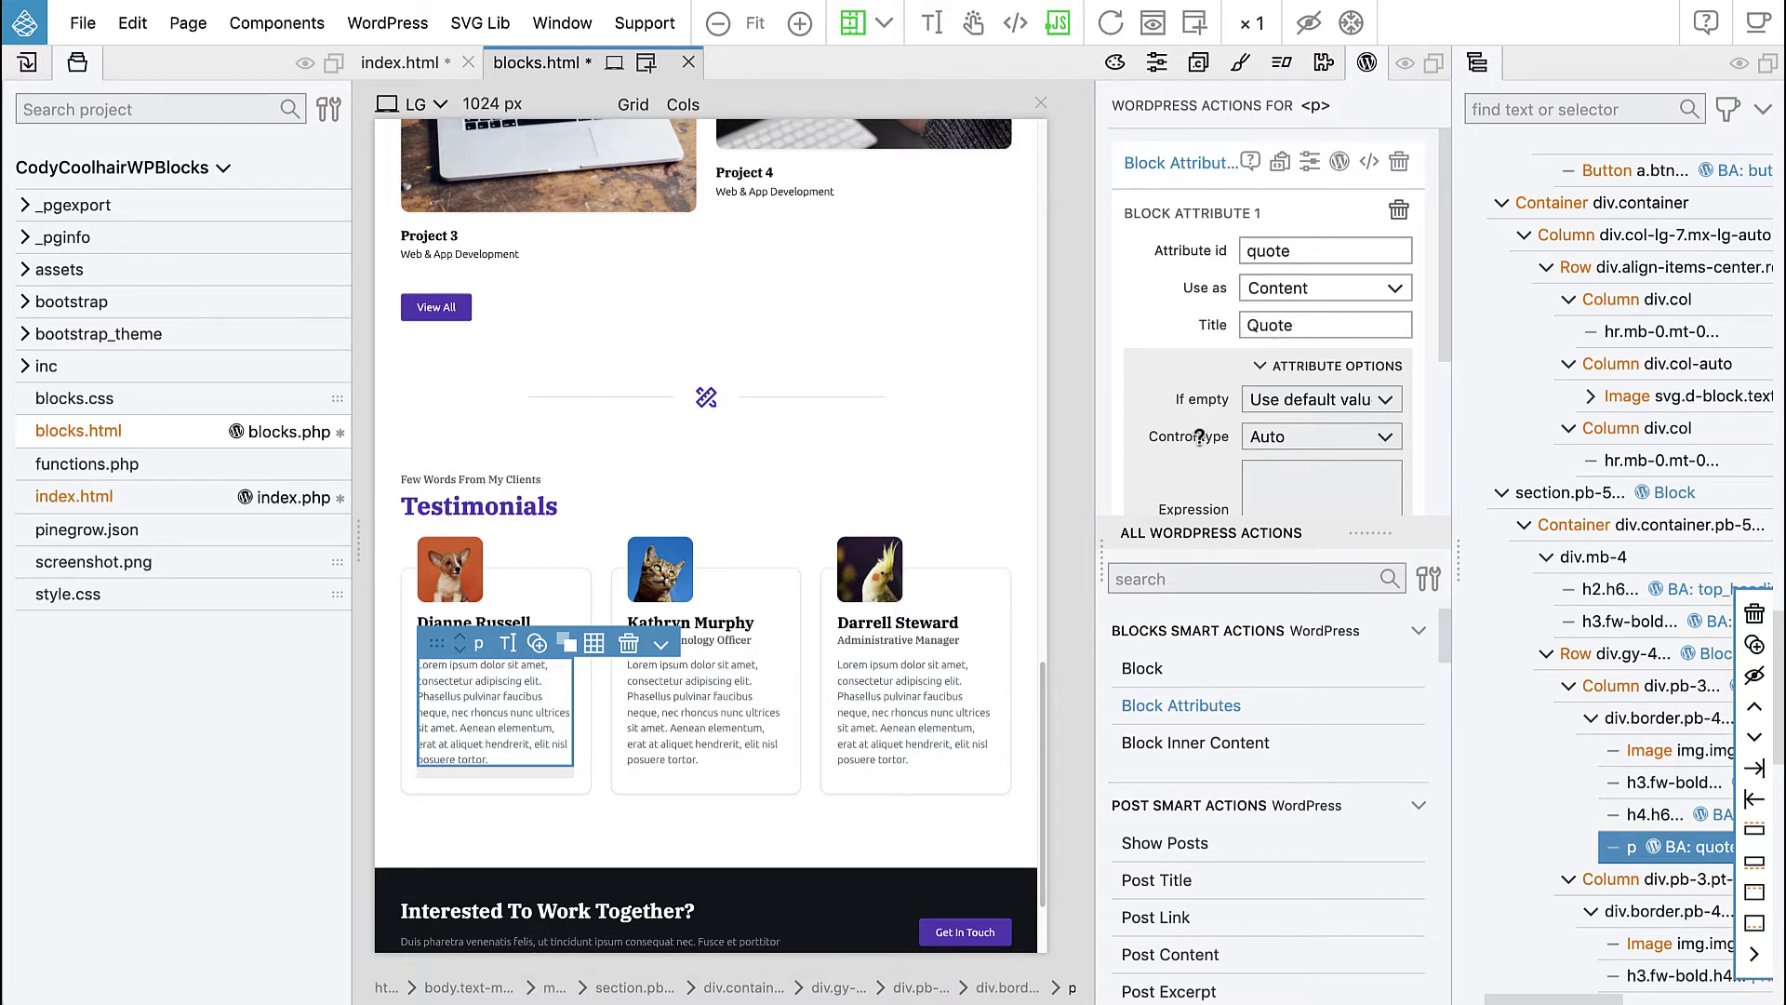
left_click(1298, 448)
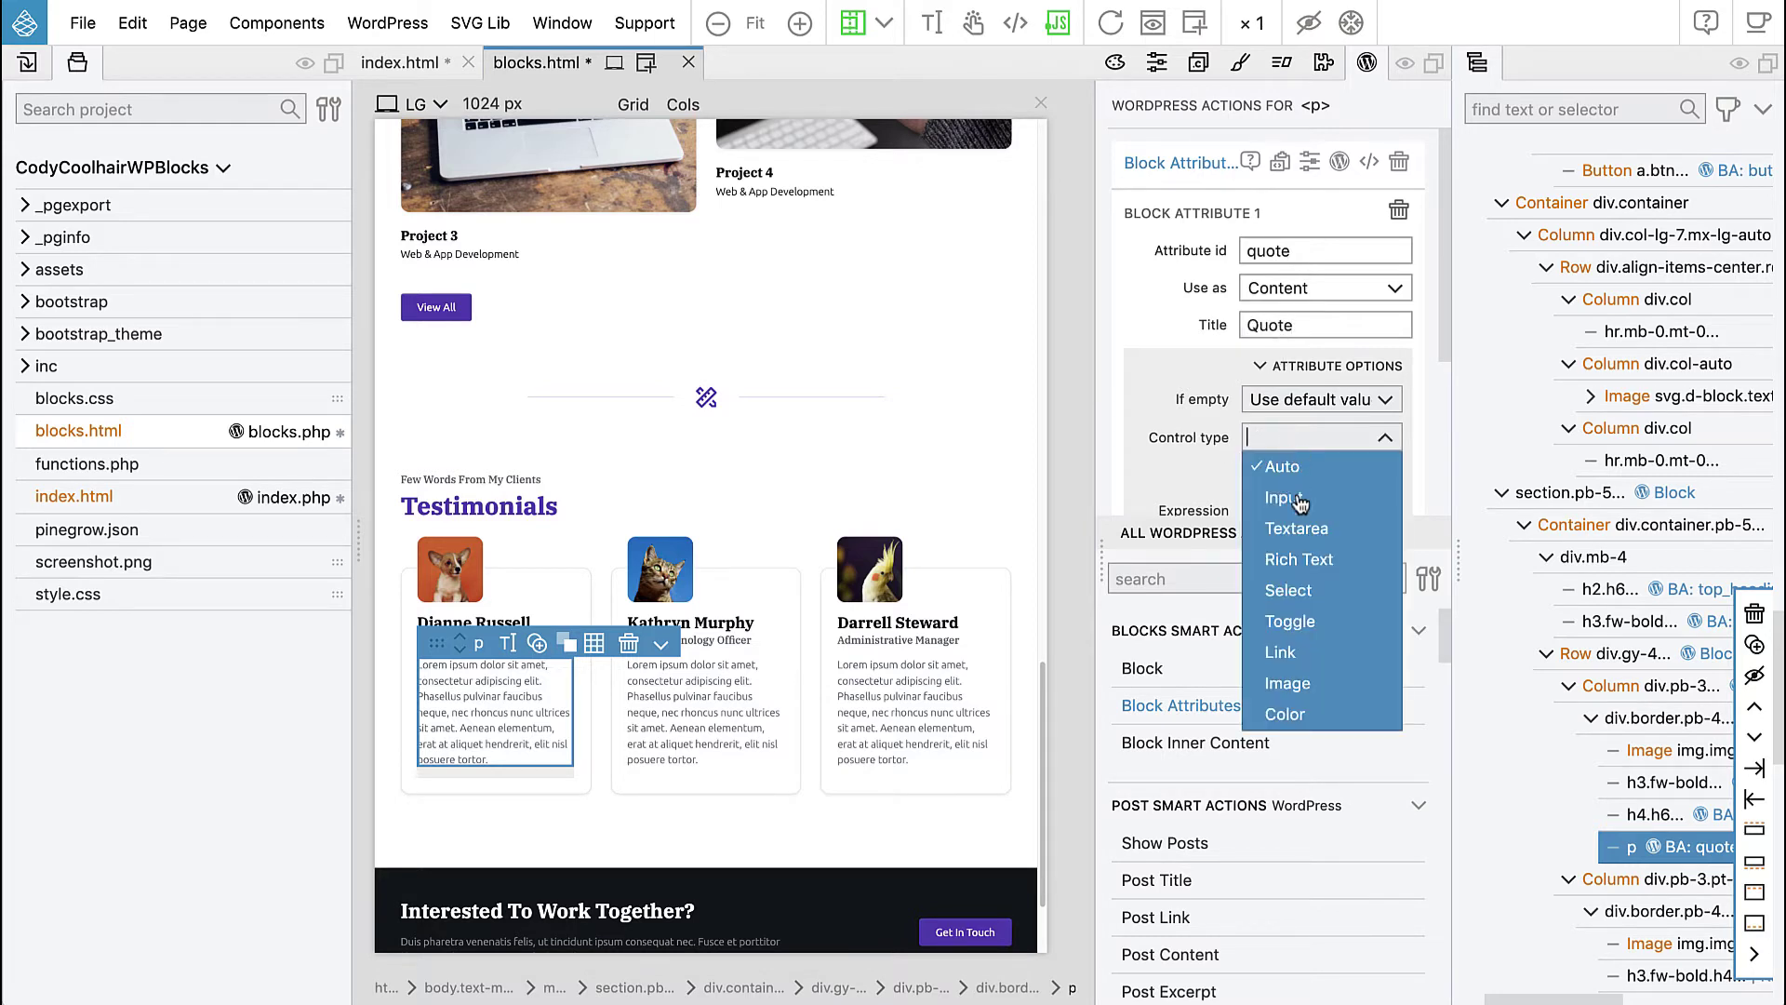
left_click(1301, 560)
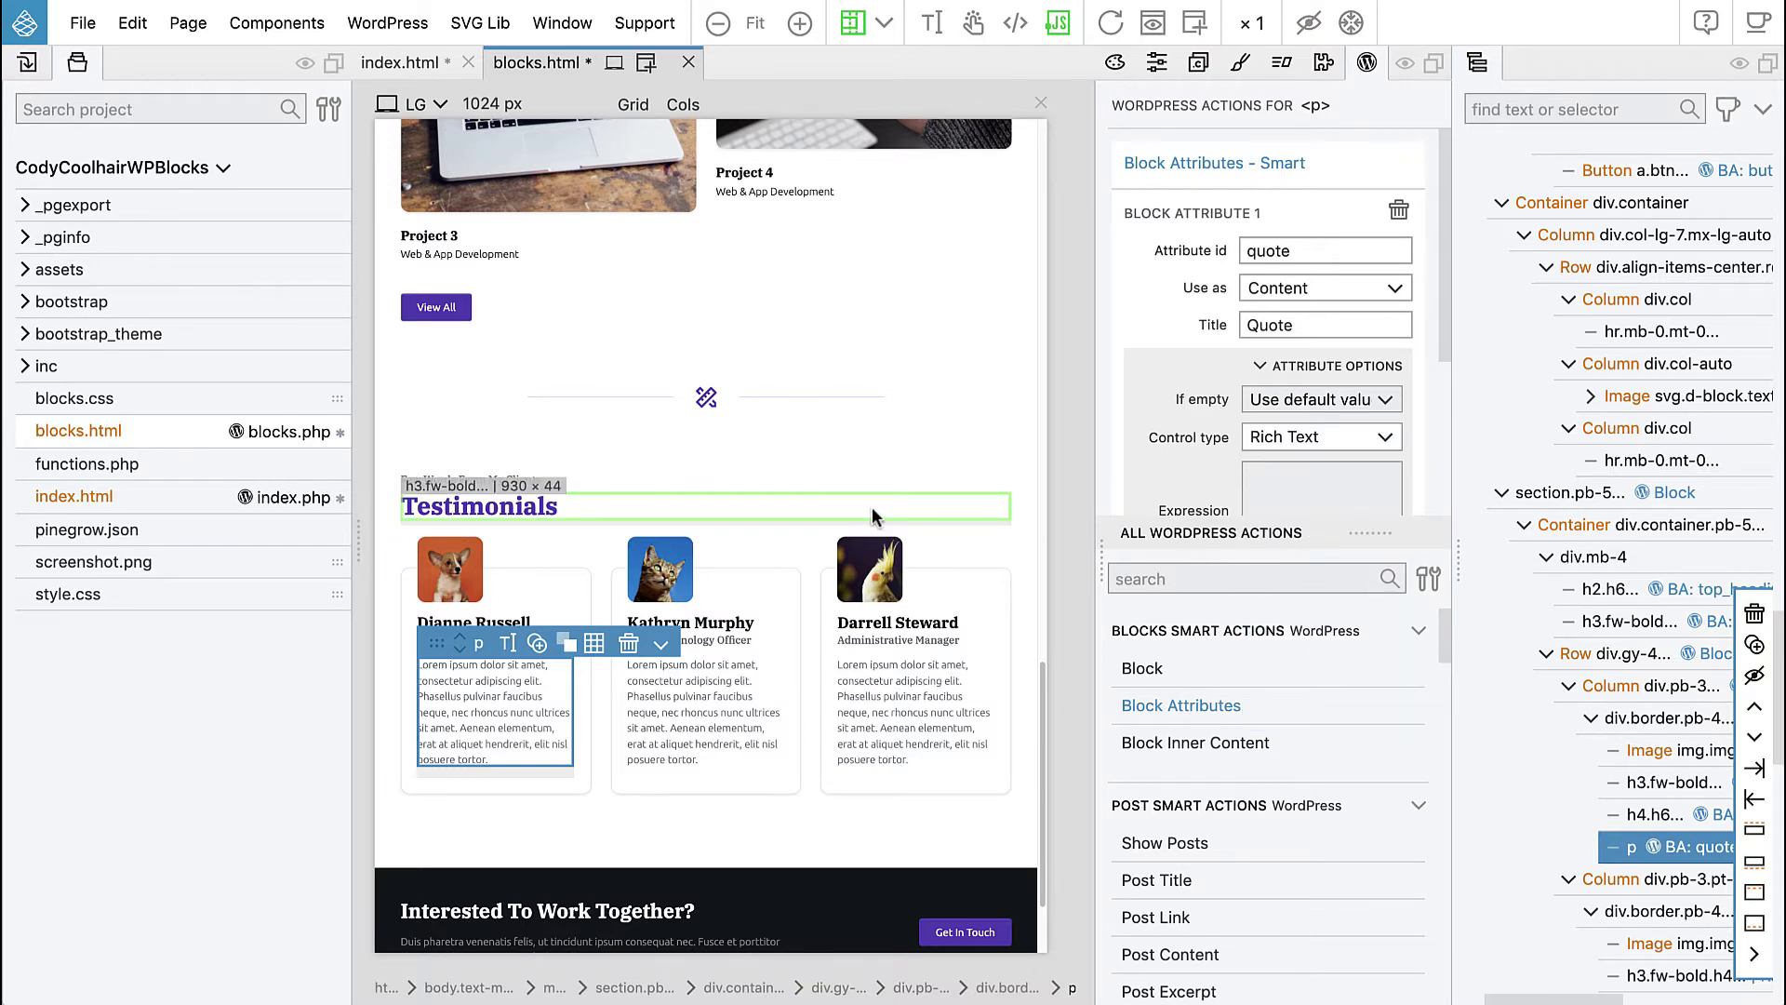
- Export the theme to WordPress and switch to the browser's page editor
left_click(387, 26)
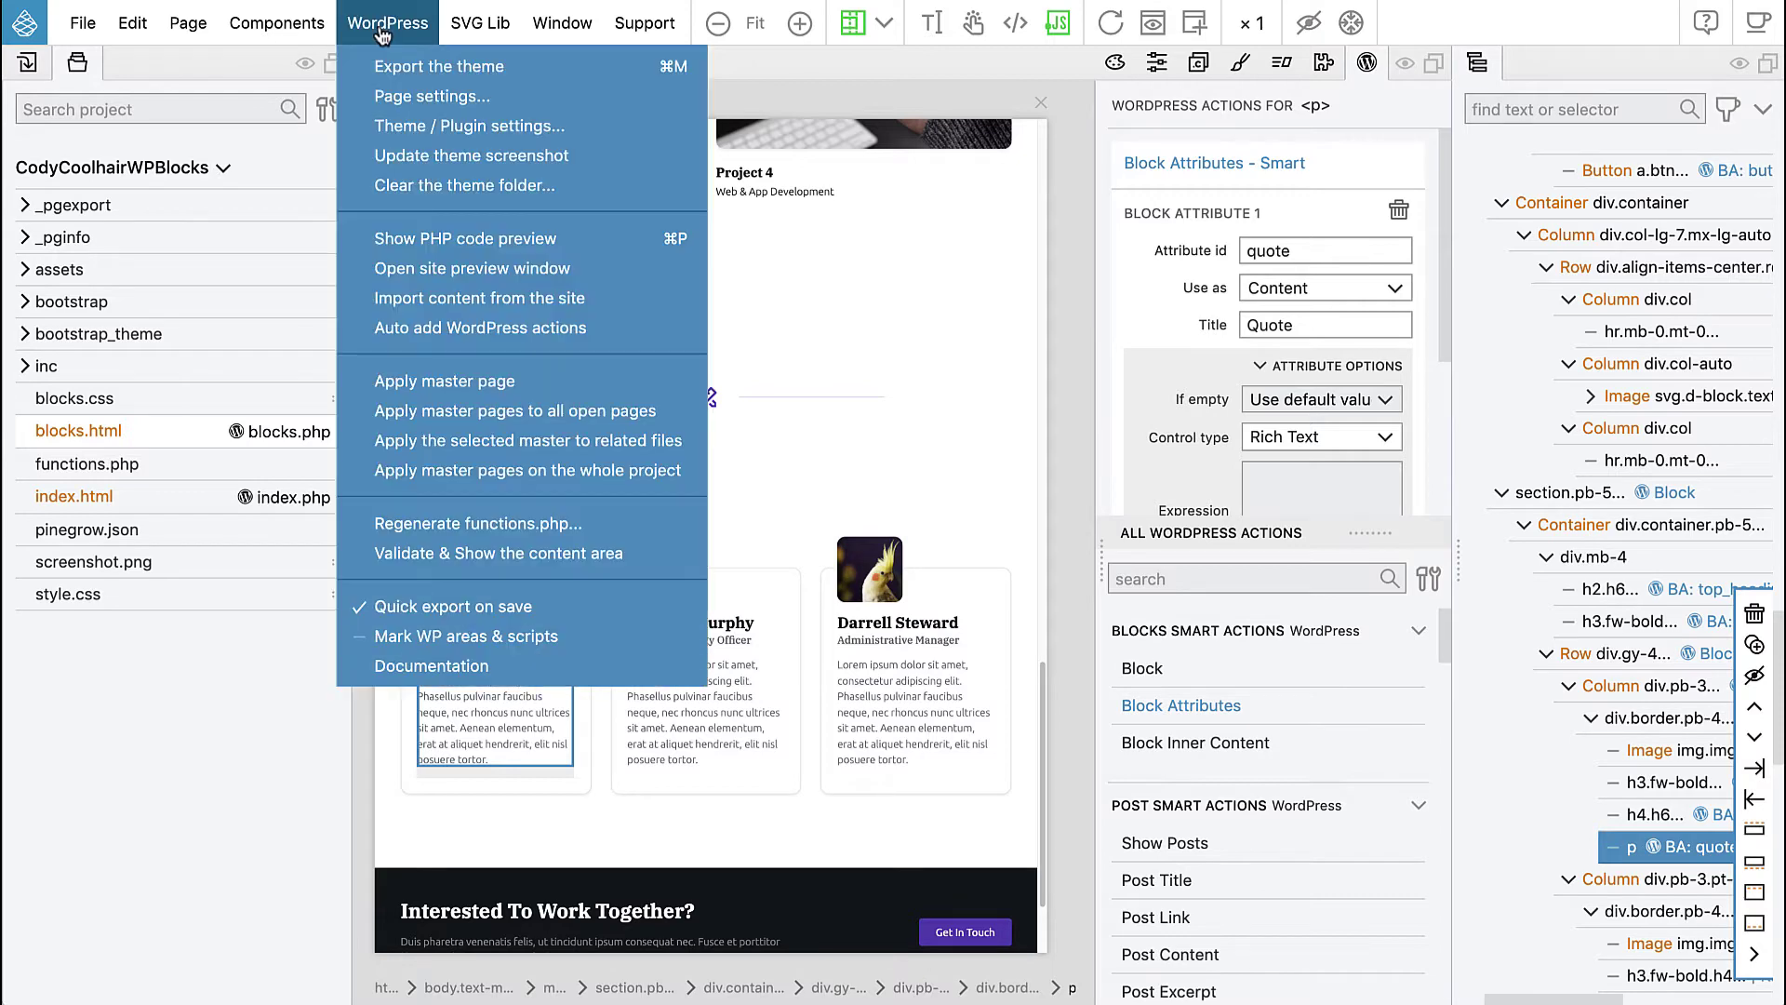
left_click(391, 66)
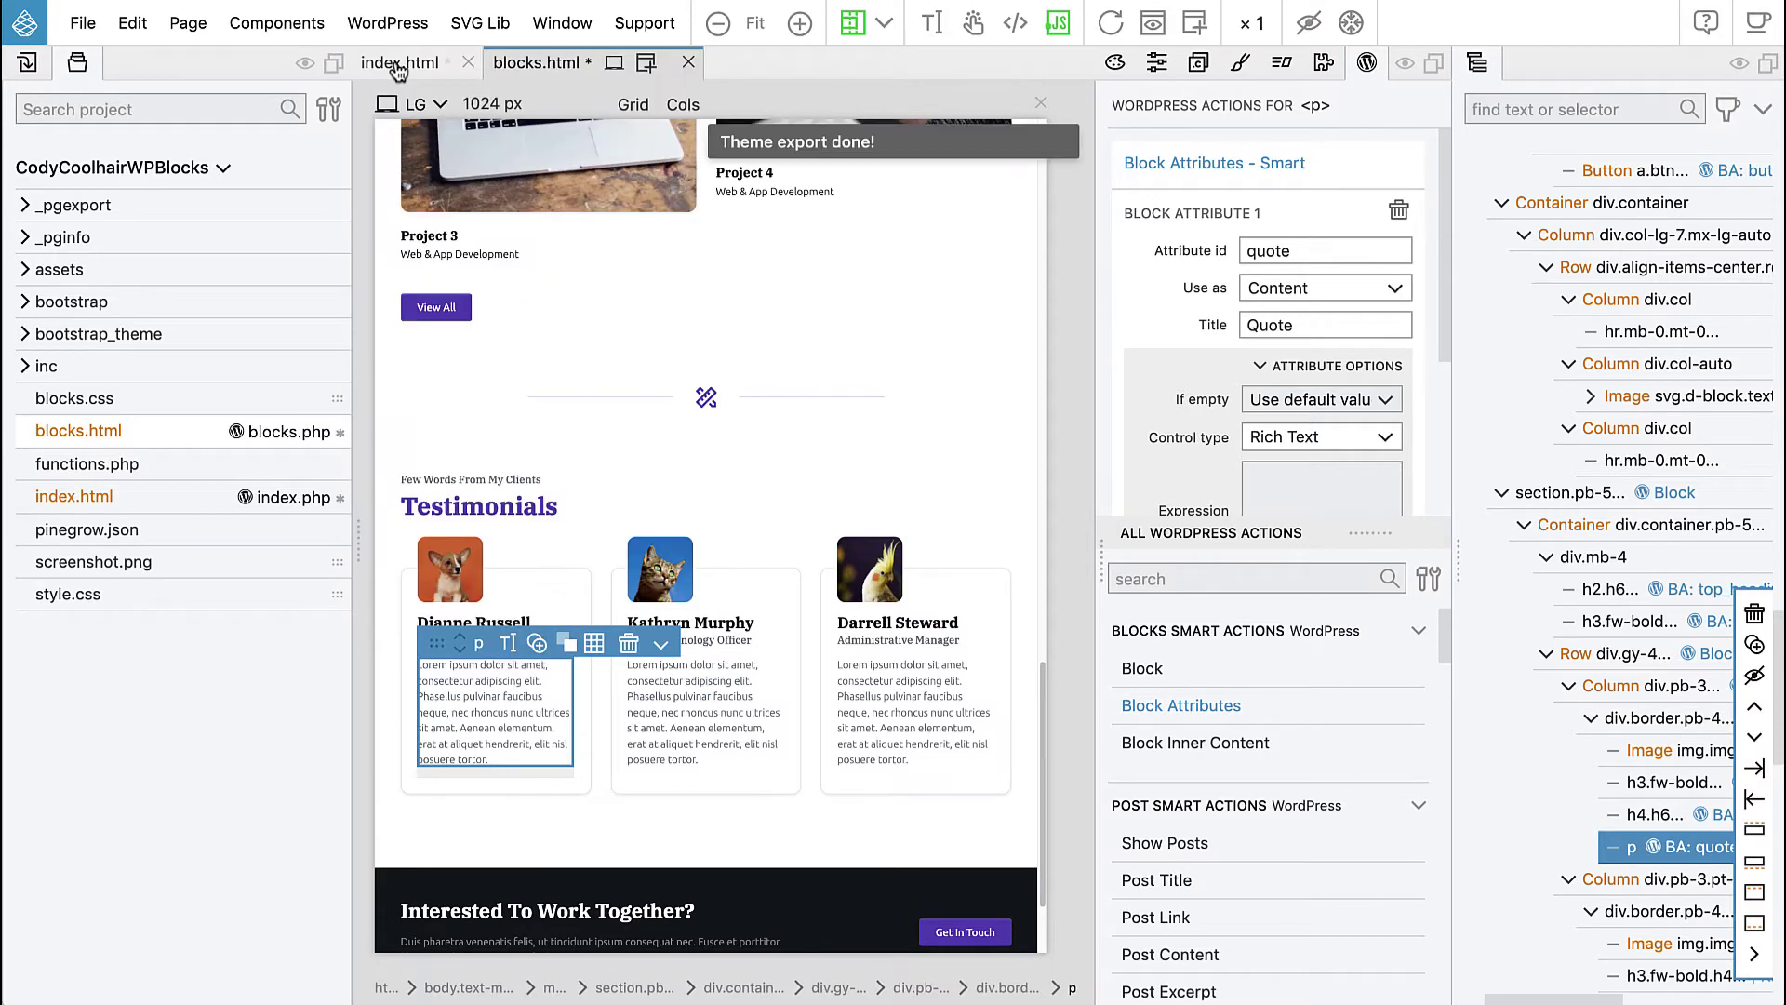
key("super+Tab")
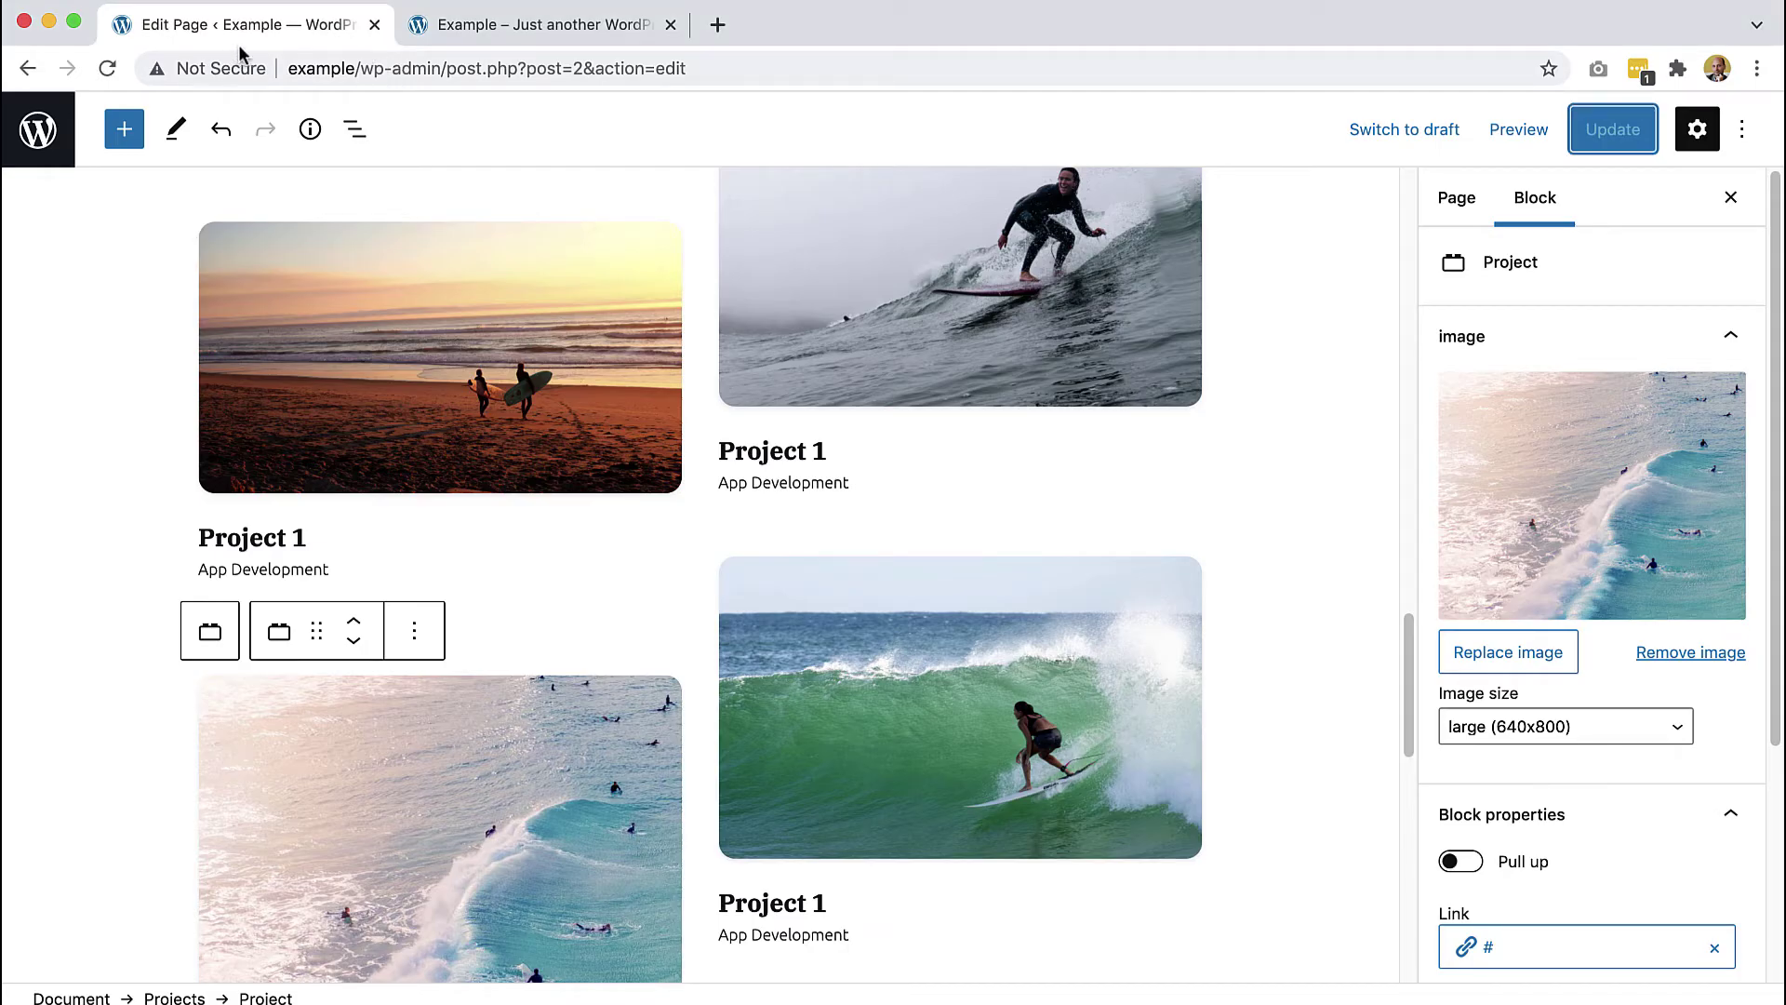
- Reload the editor and insert the Quotes page section below the View All button
left_click(96, 73)
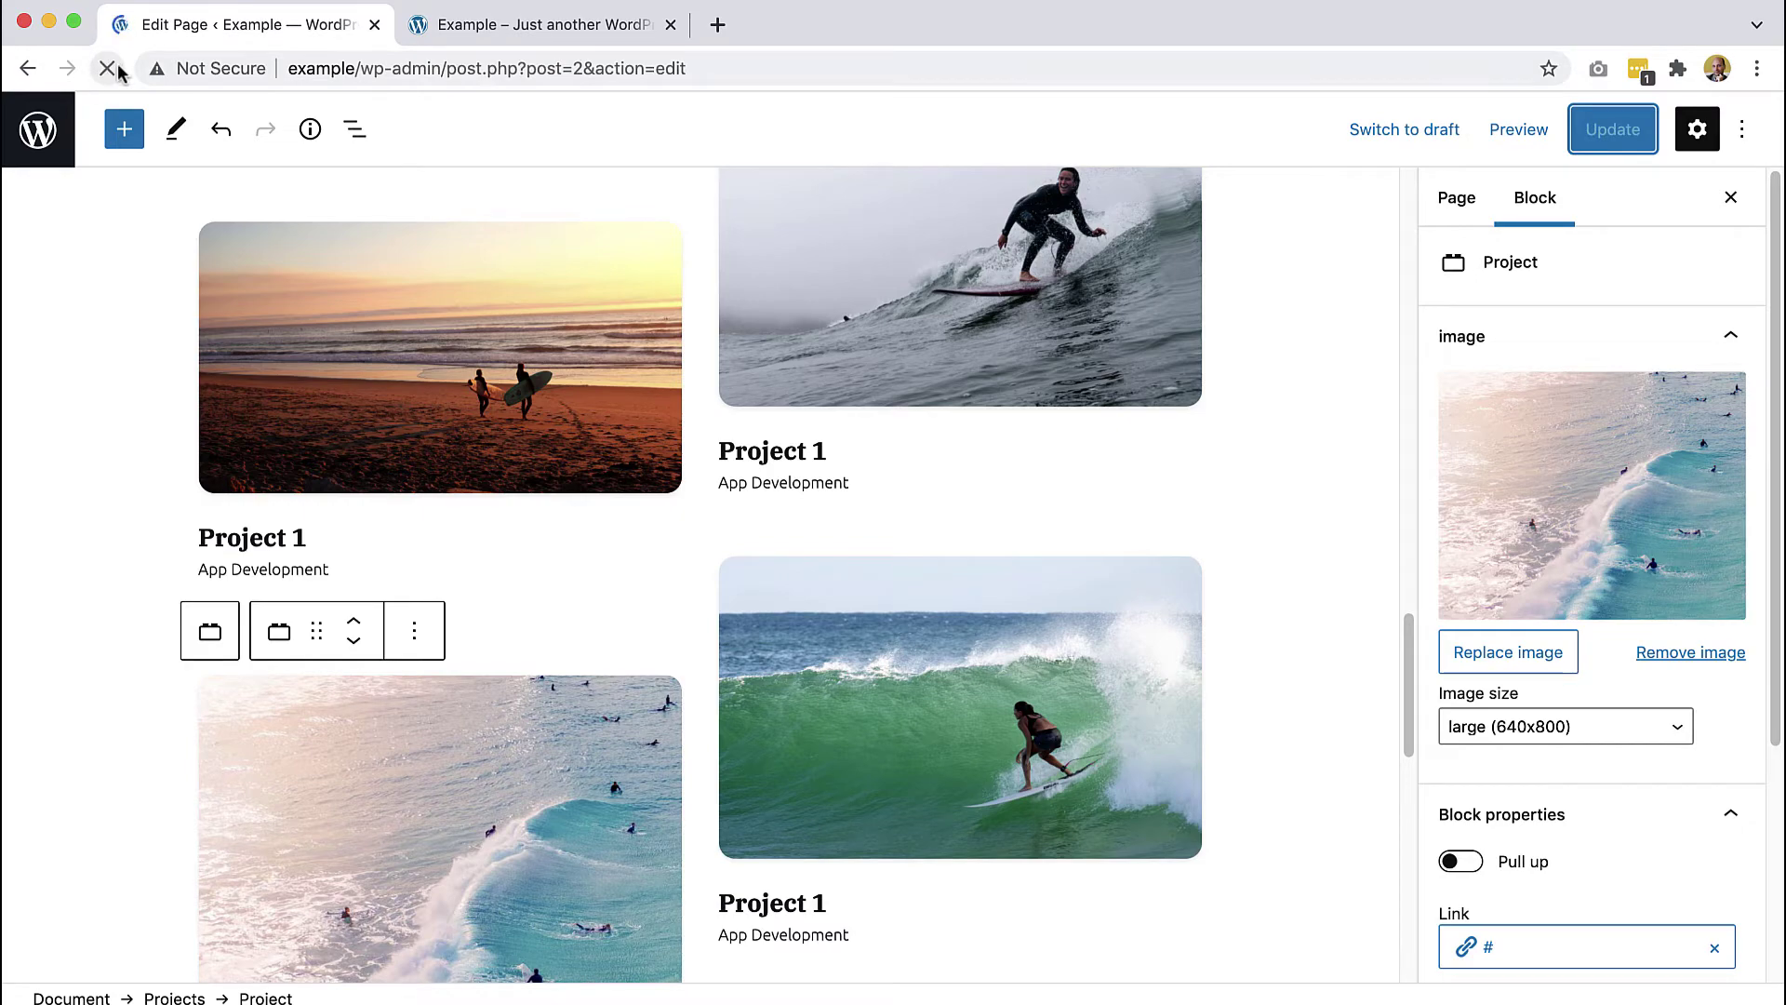
scroll(171, 265, "down", 6)
scroll(171, 270, "down", 10)
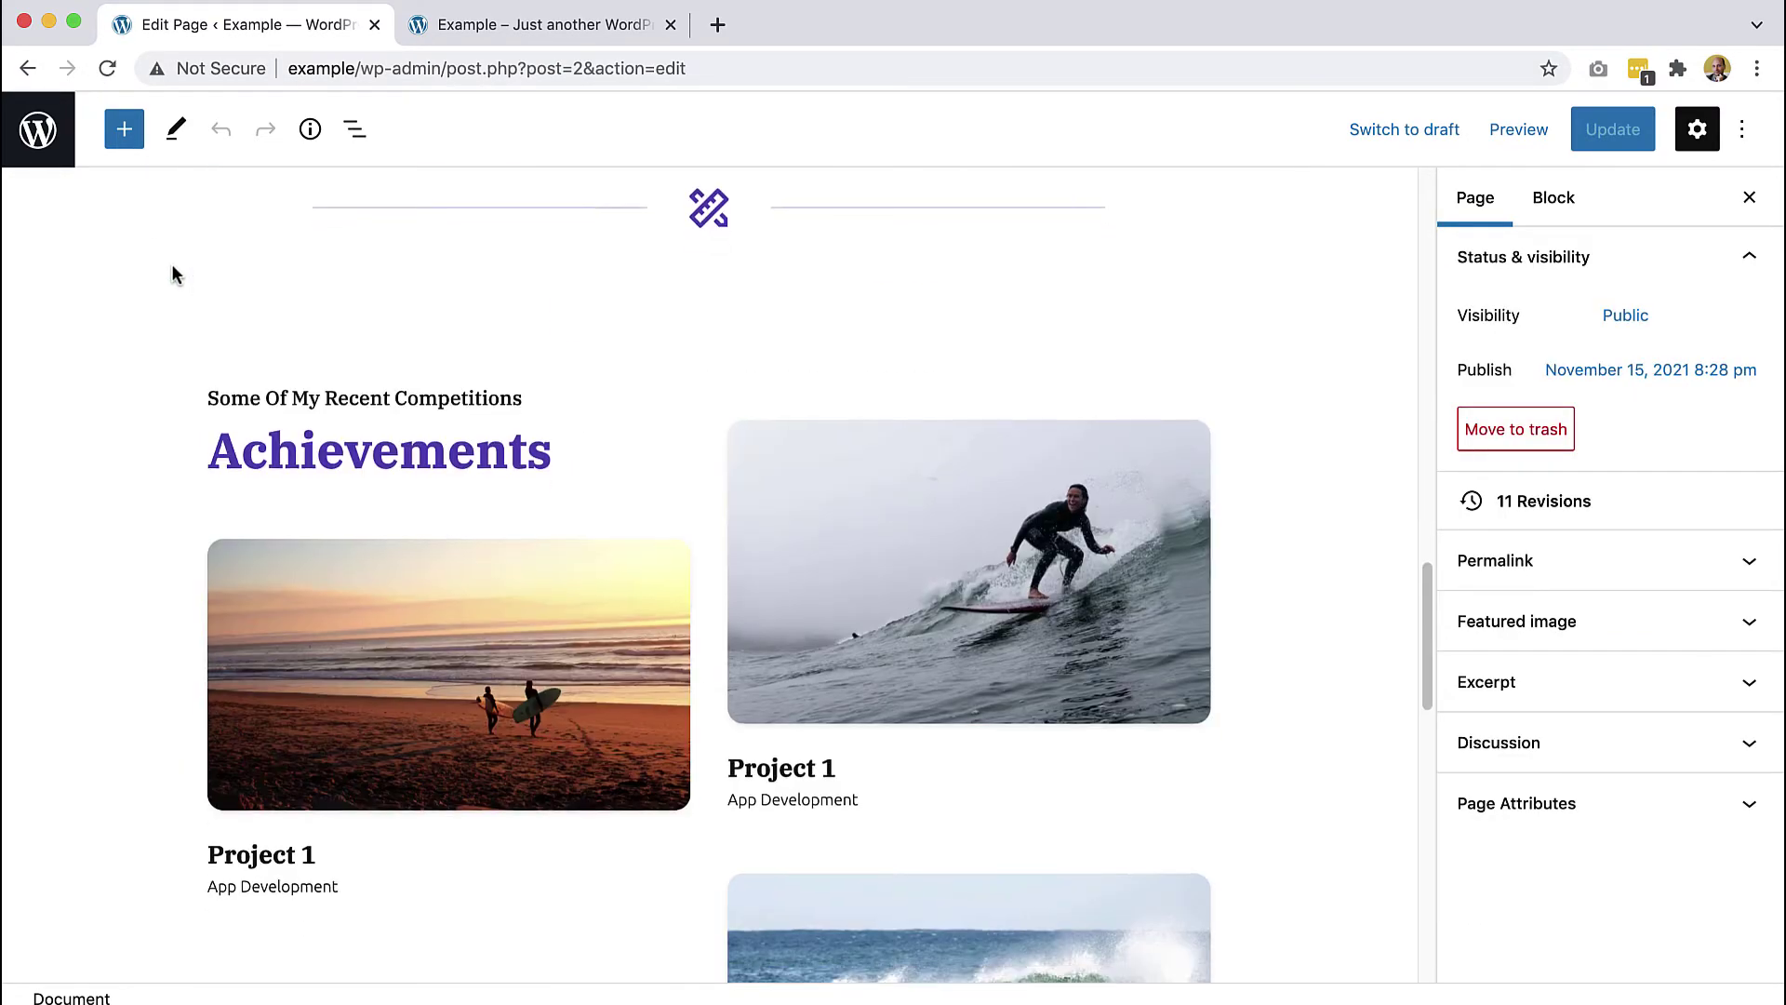
left_click(122, 140)
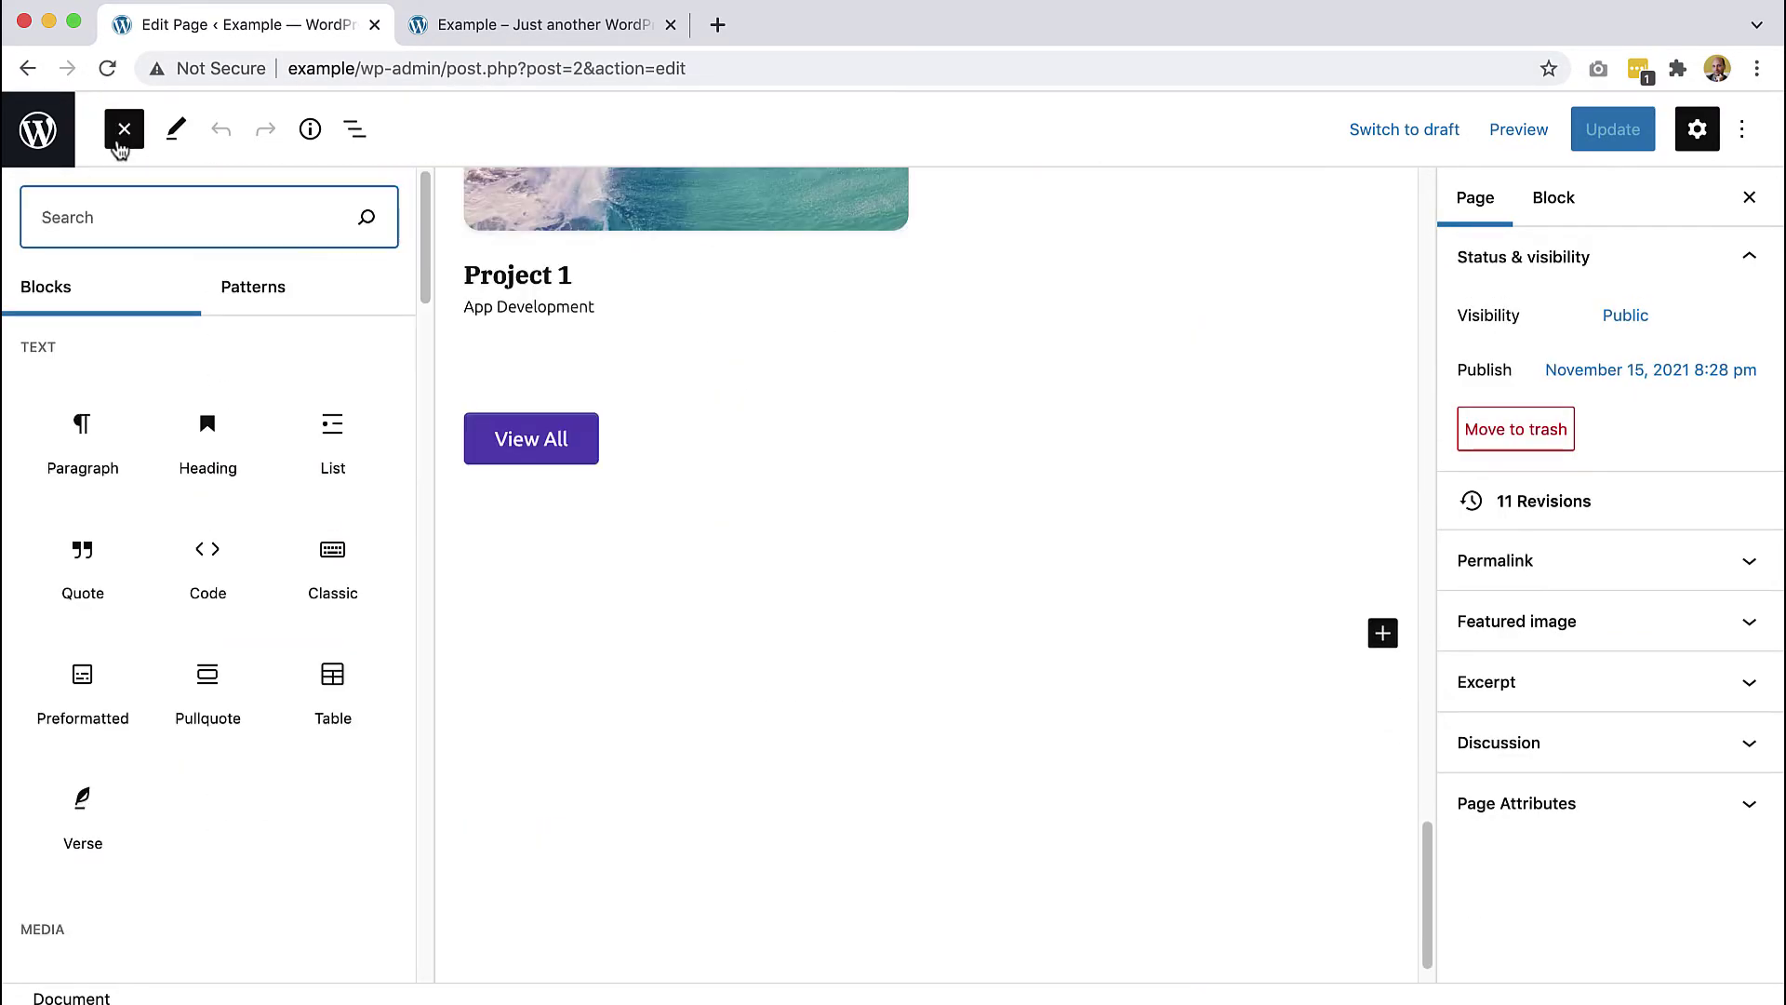
scroll(159, 465, "down", 20)
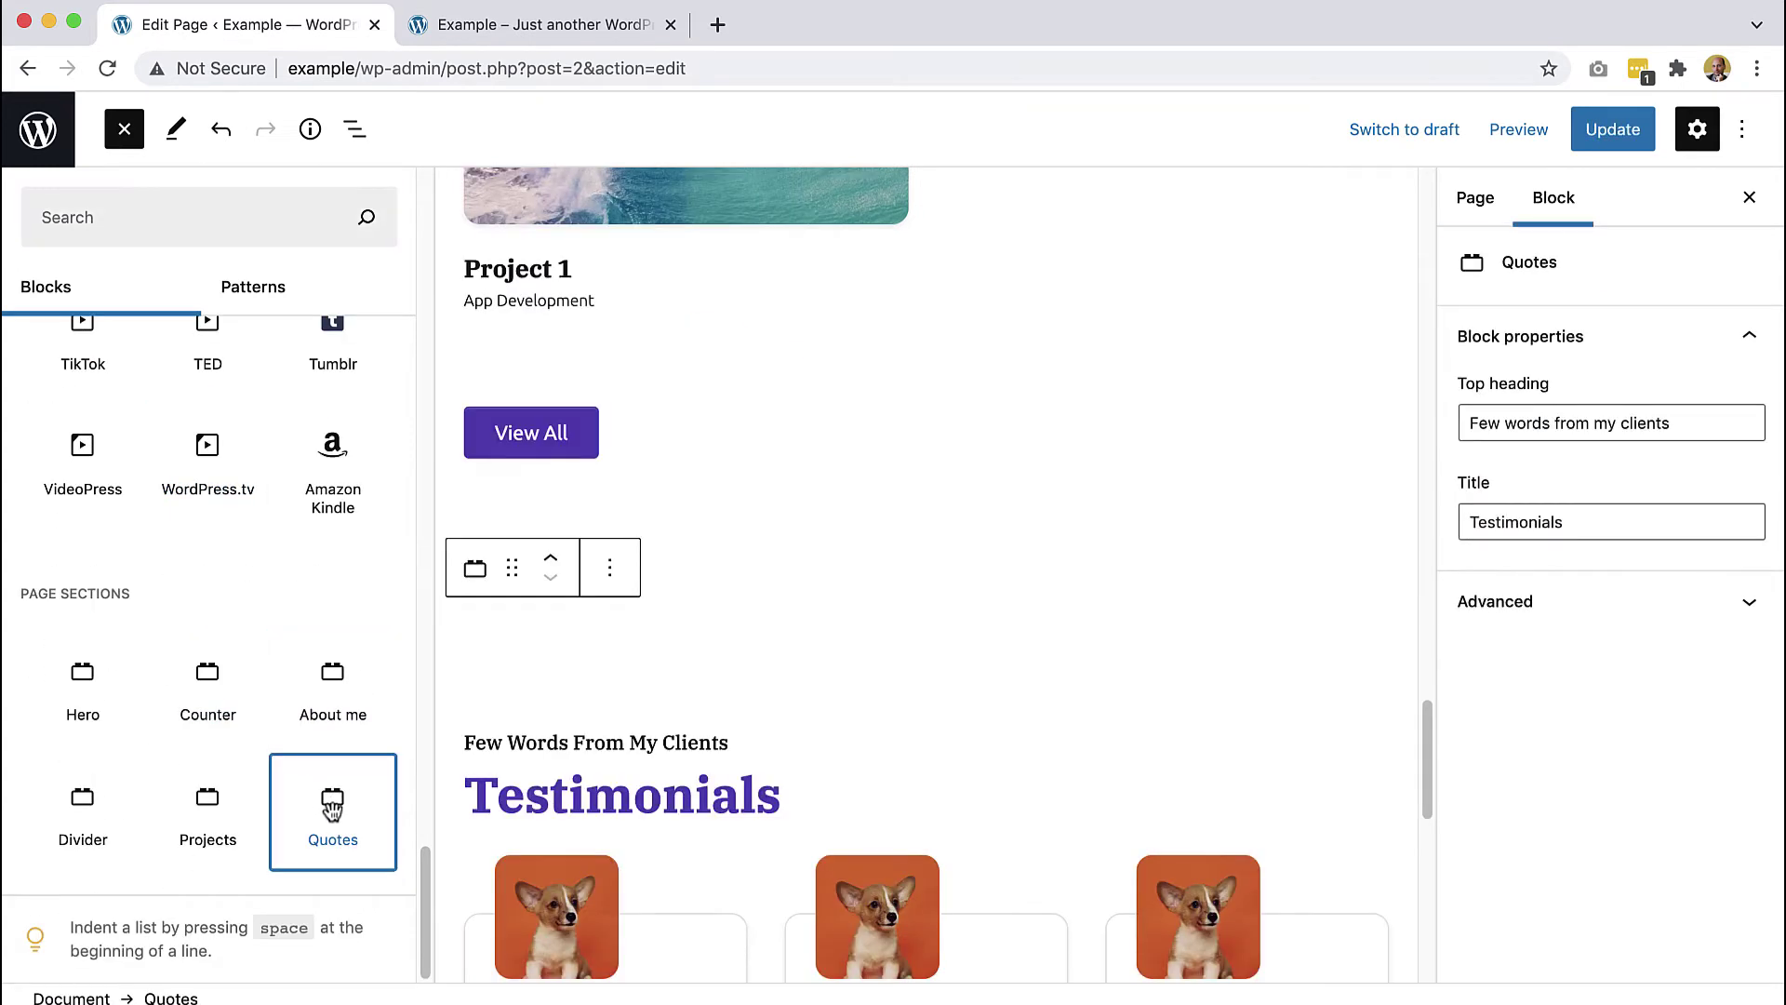
left_click(121, 131)
scroll(506, 360, "down", 8)
scroll(493, 400, "up", 3)
scroll(492, 428, "up", 3)
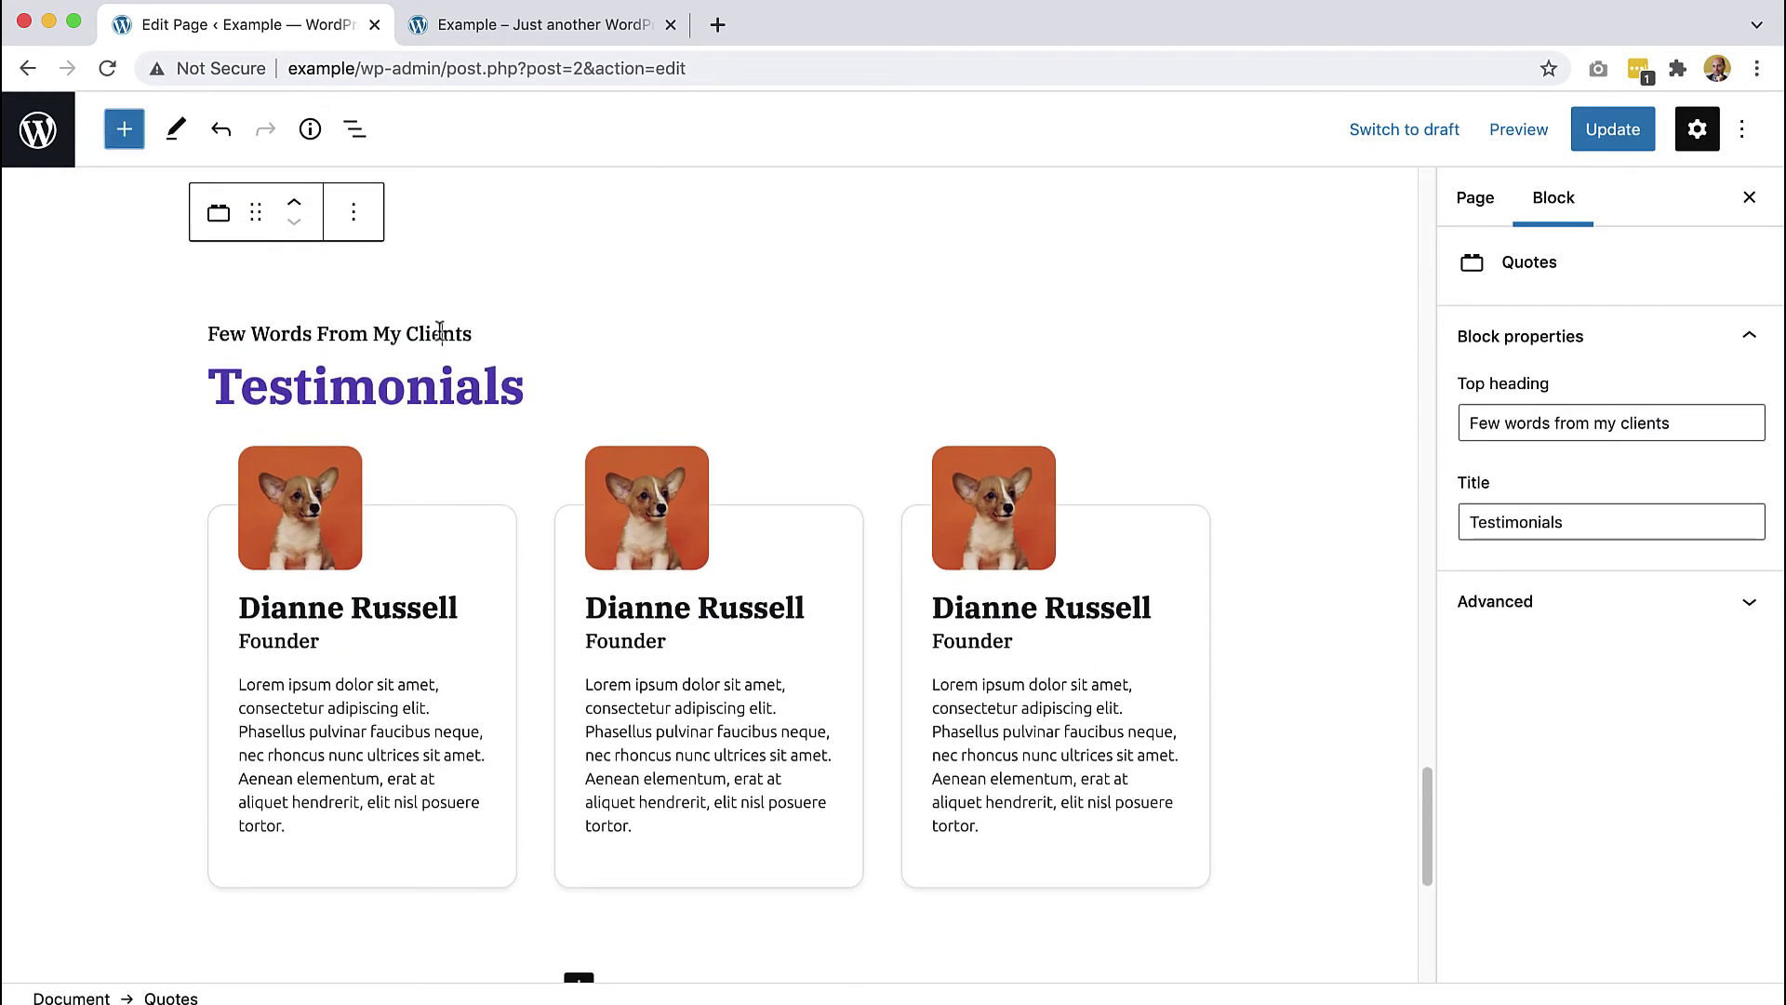
- Change 'My Clients' to 'My Teammates' in the top heading and 'Testimonials' to 'Quotes'
left_click_drag(471, 333, 374, 330)
type("My Teammates")
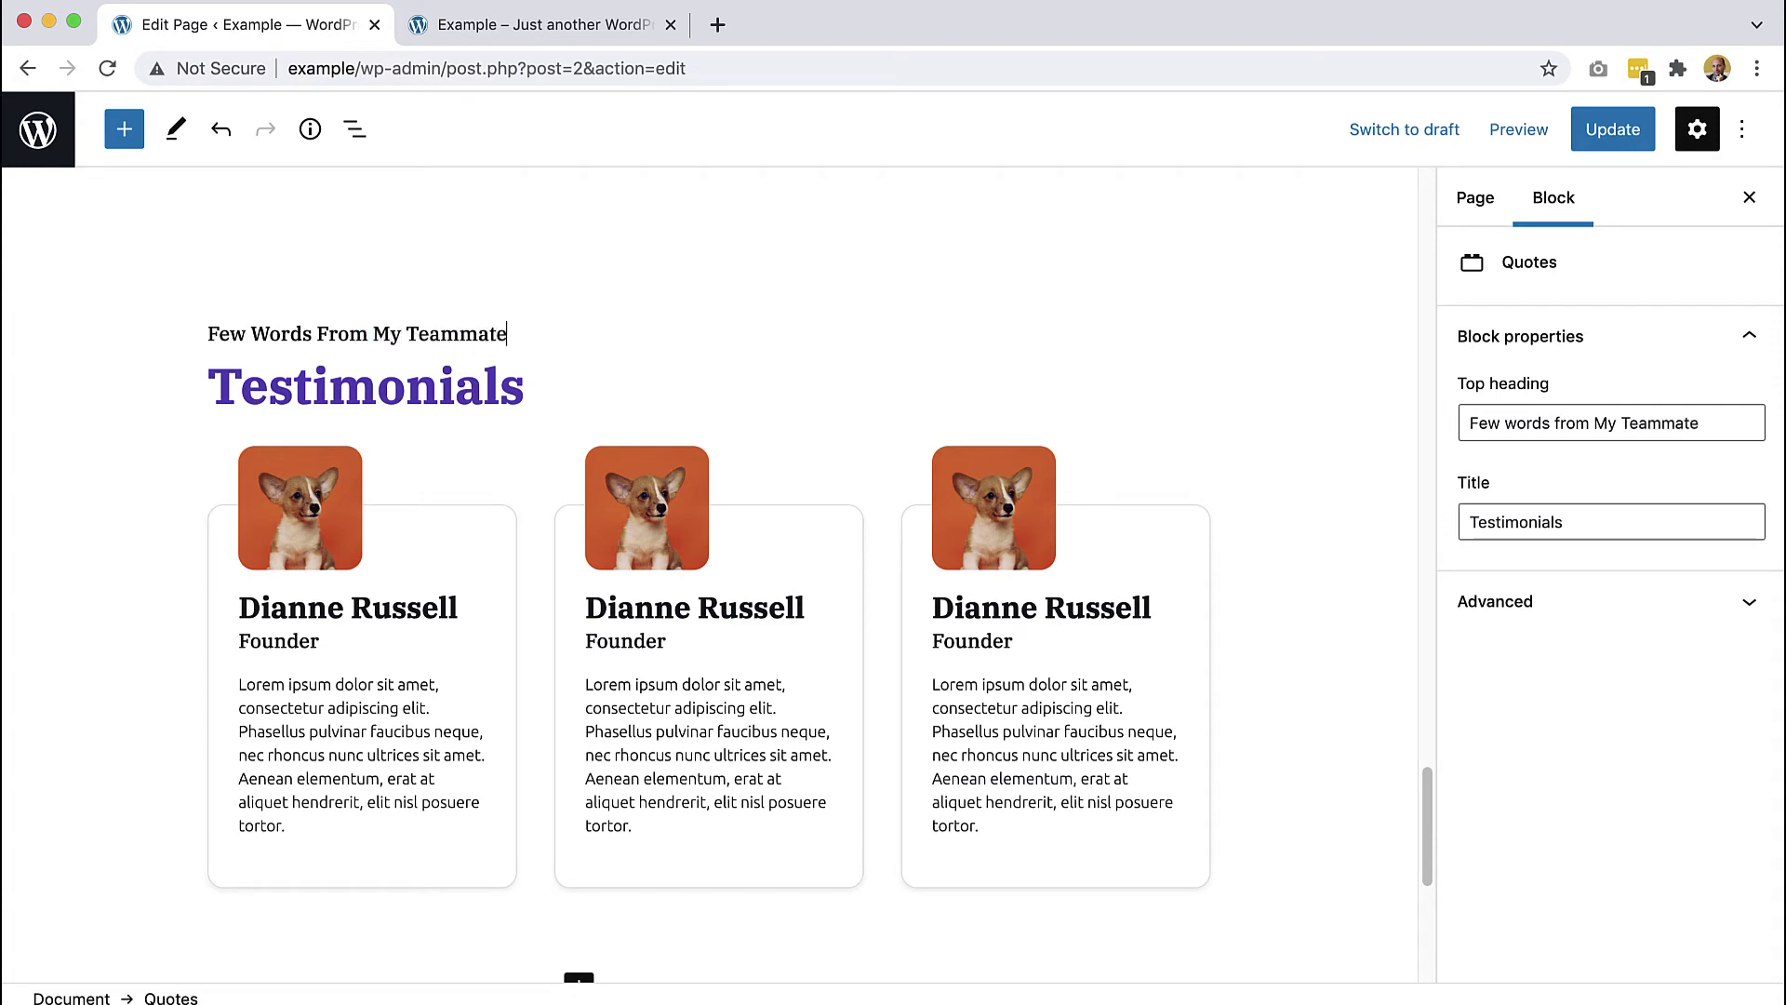
double_click(398, 386)
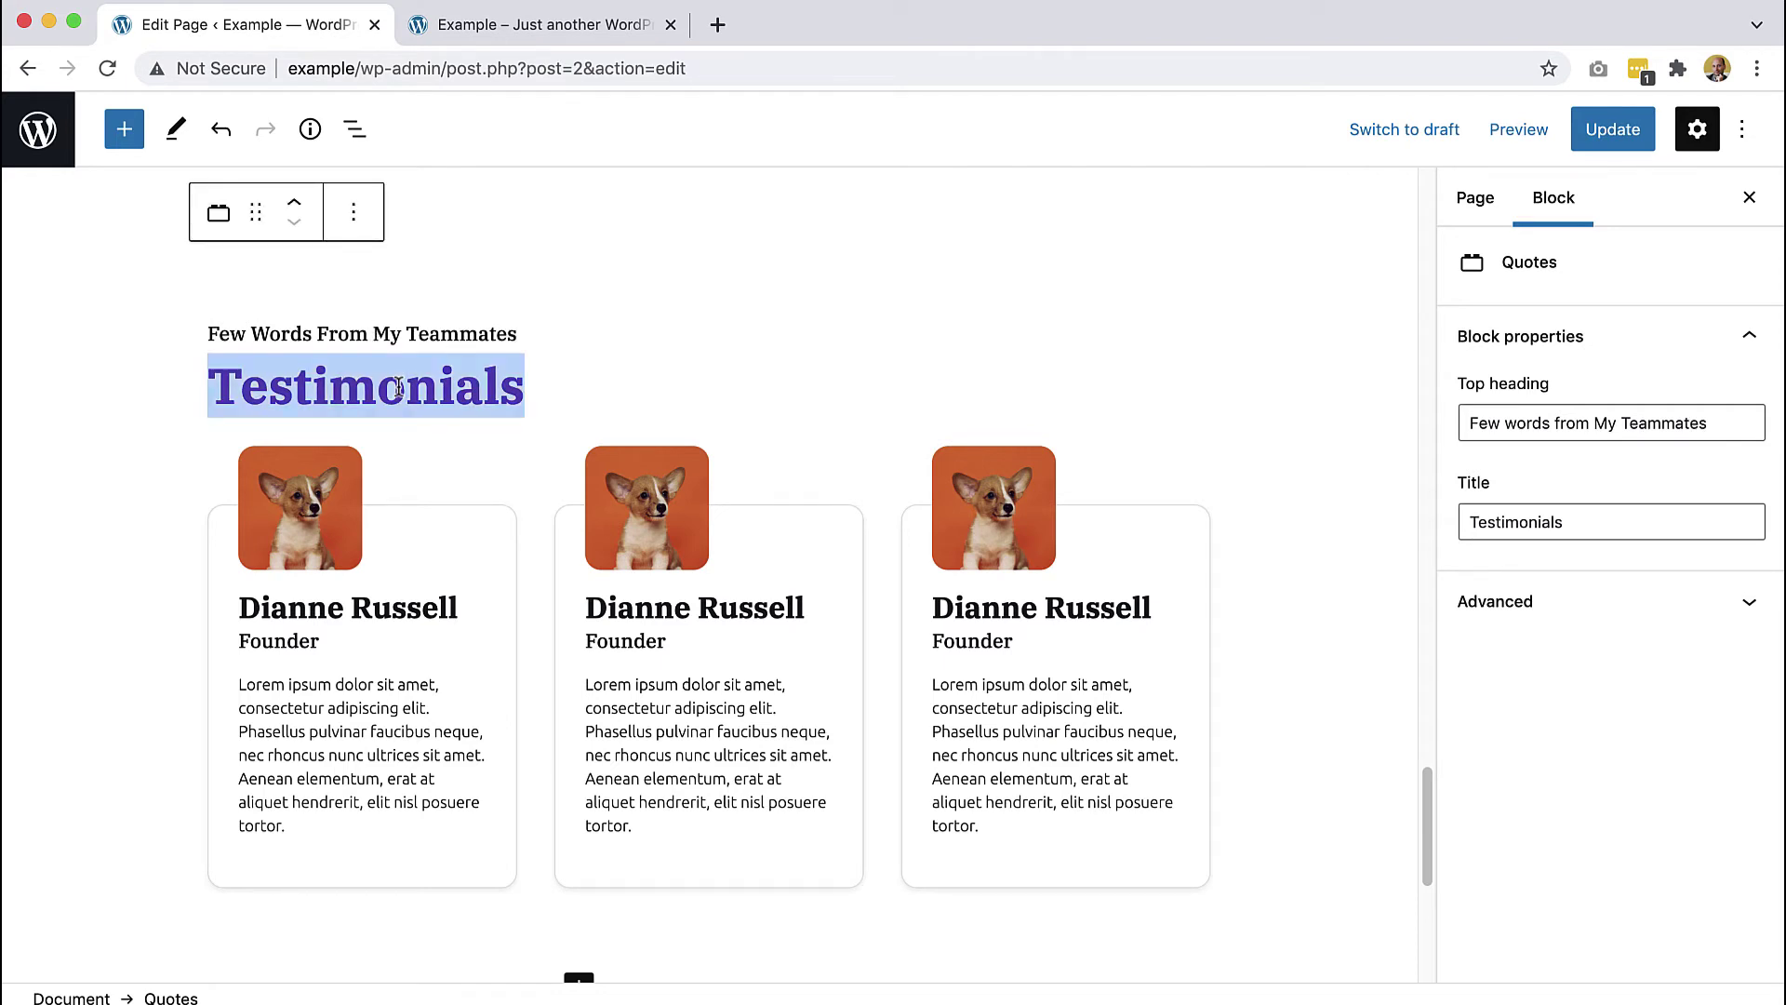
type("Quotes")
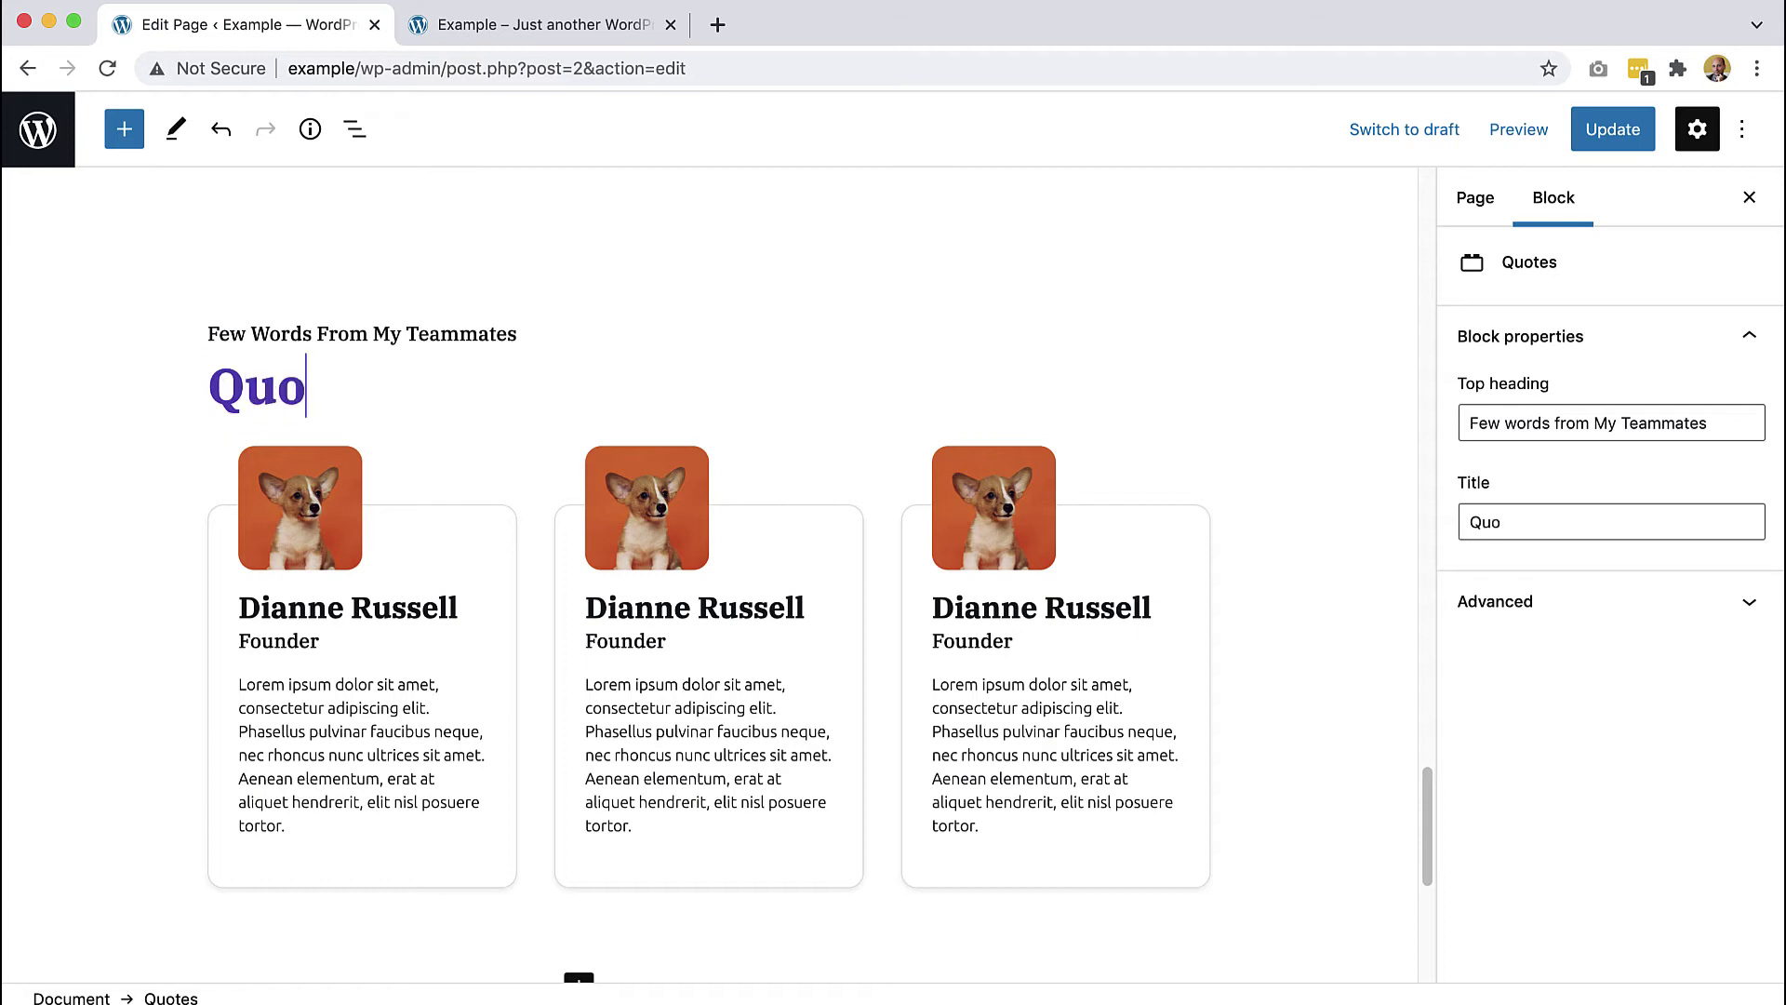
left_click(258, 499)
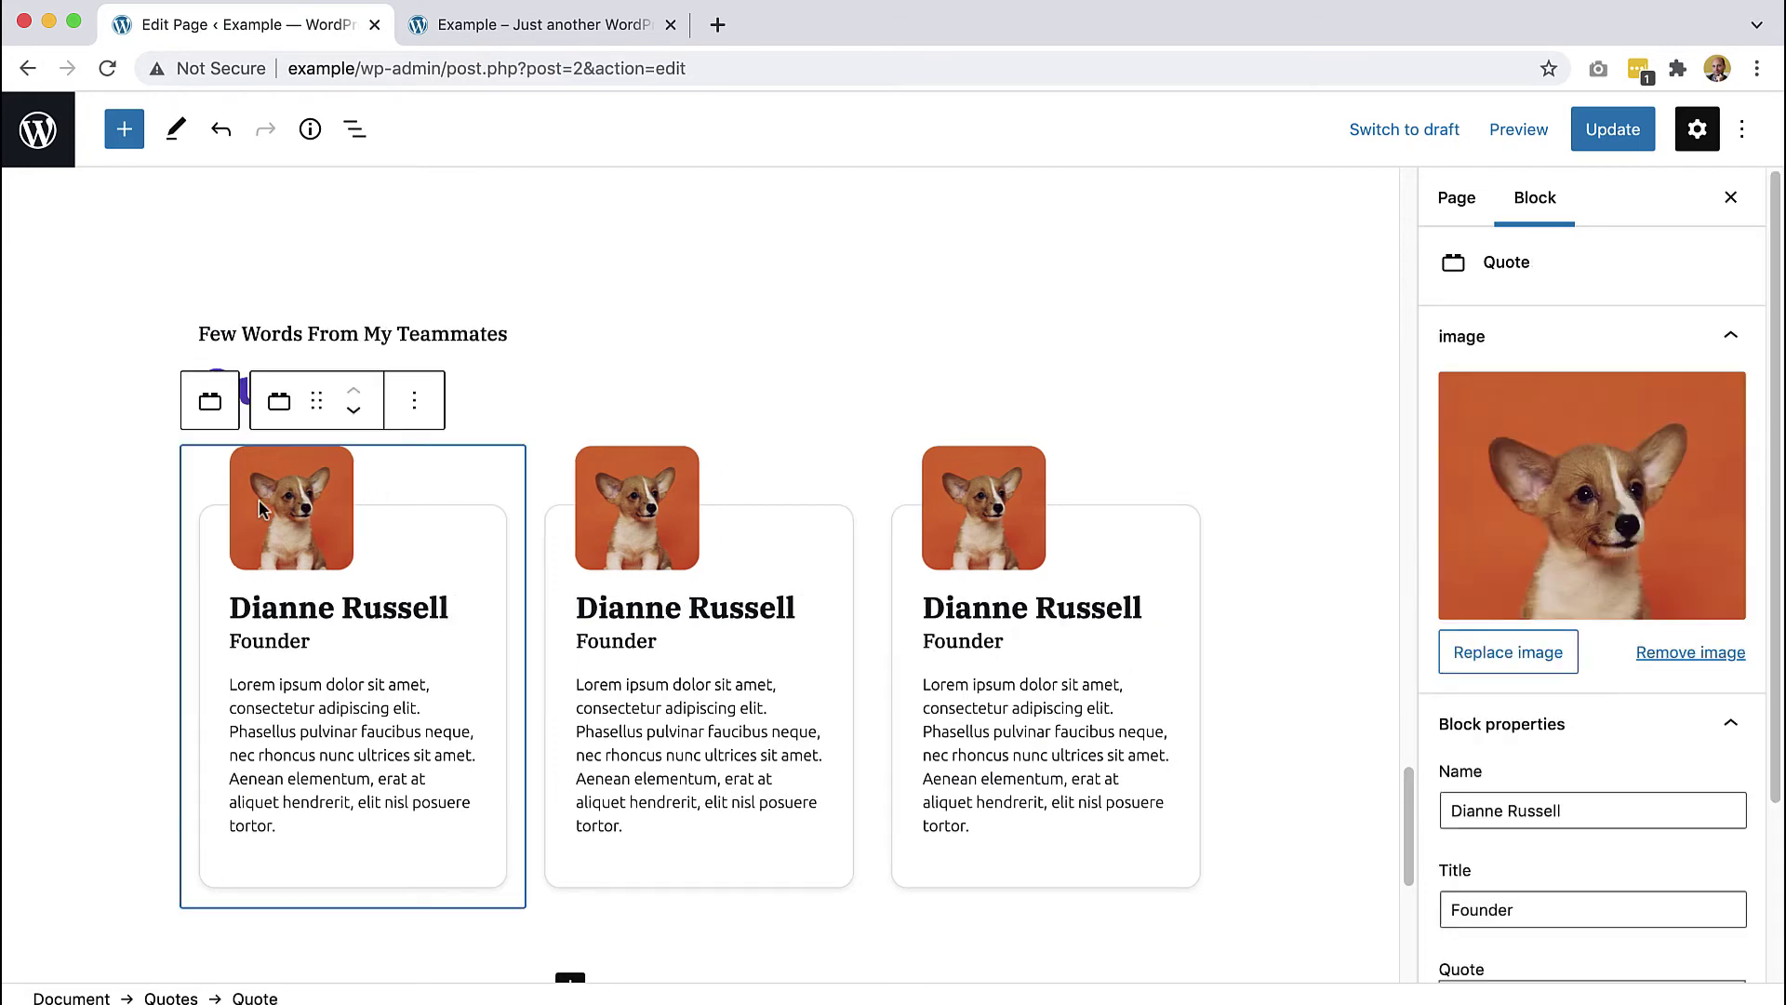
- Replace the first card's image with the surf photo at thumbnail (300x300) size
left_click(1505, 514)
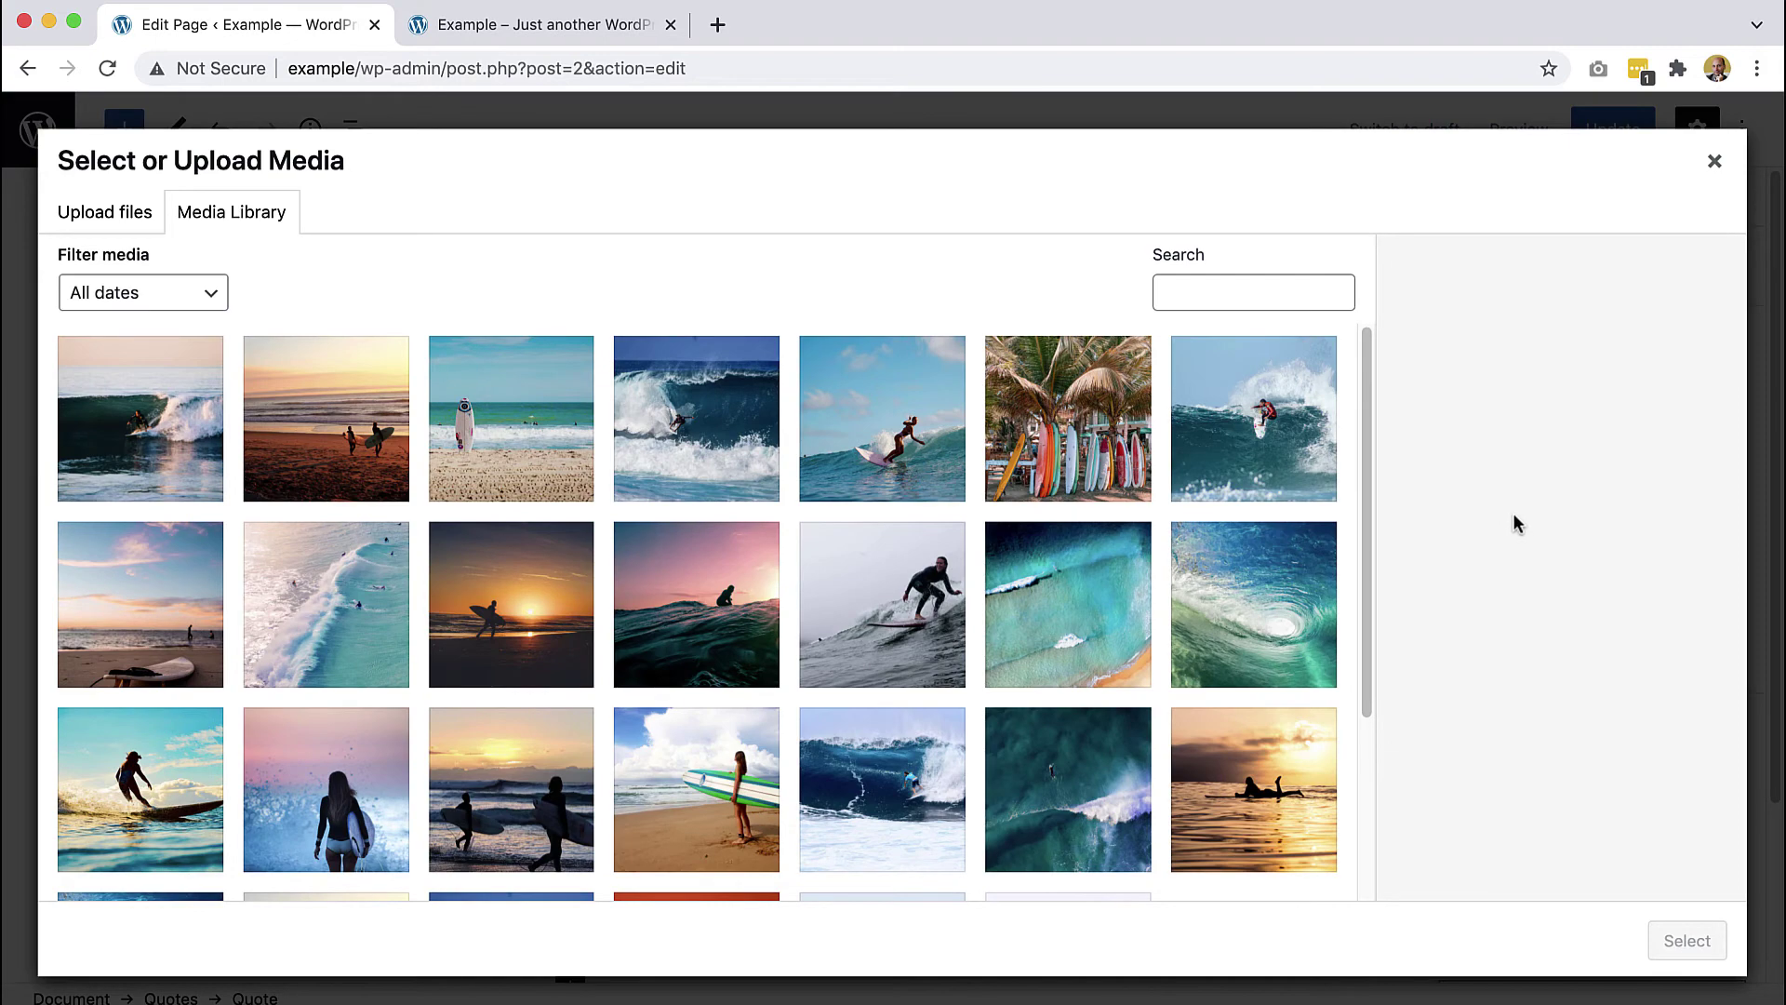
scroll(1260, 561, "down", 3)
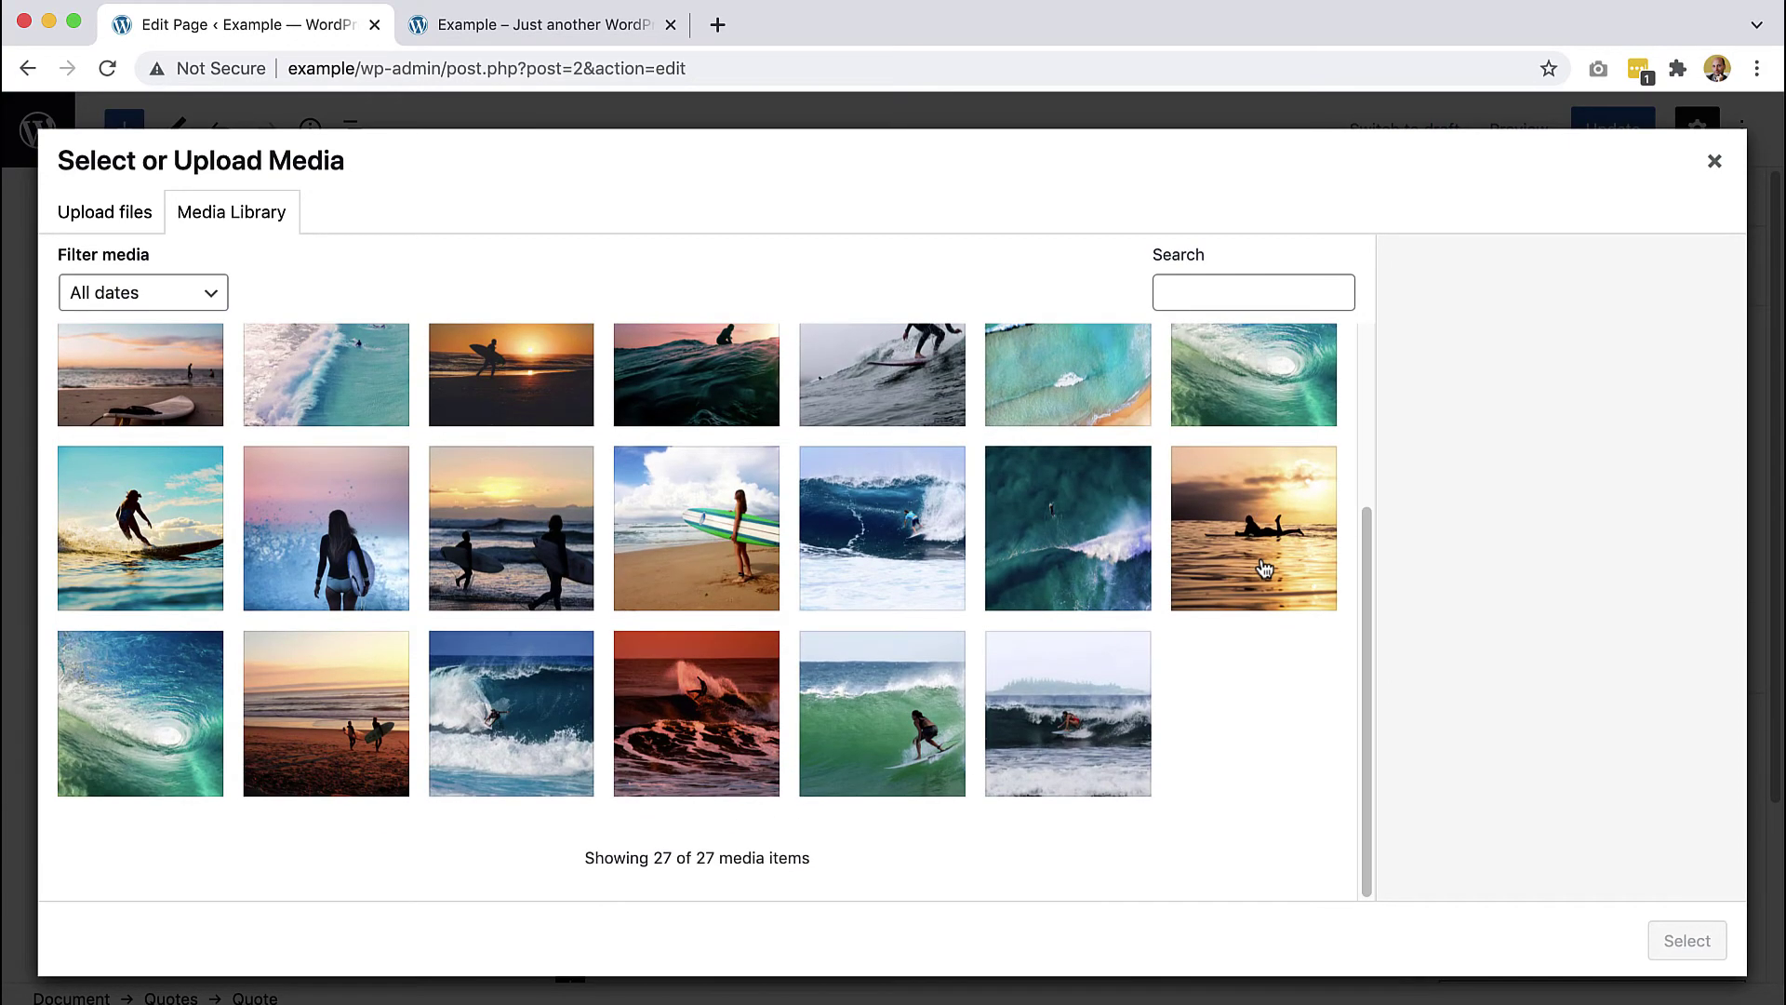
scroll(882, 686, "up", 3)
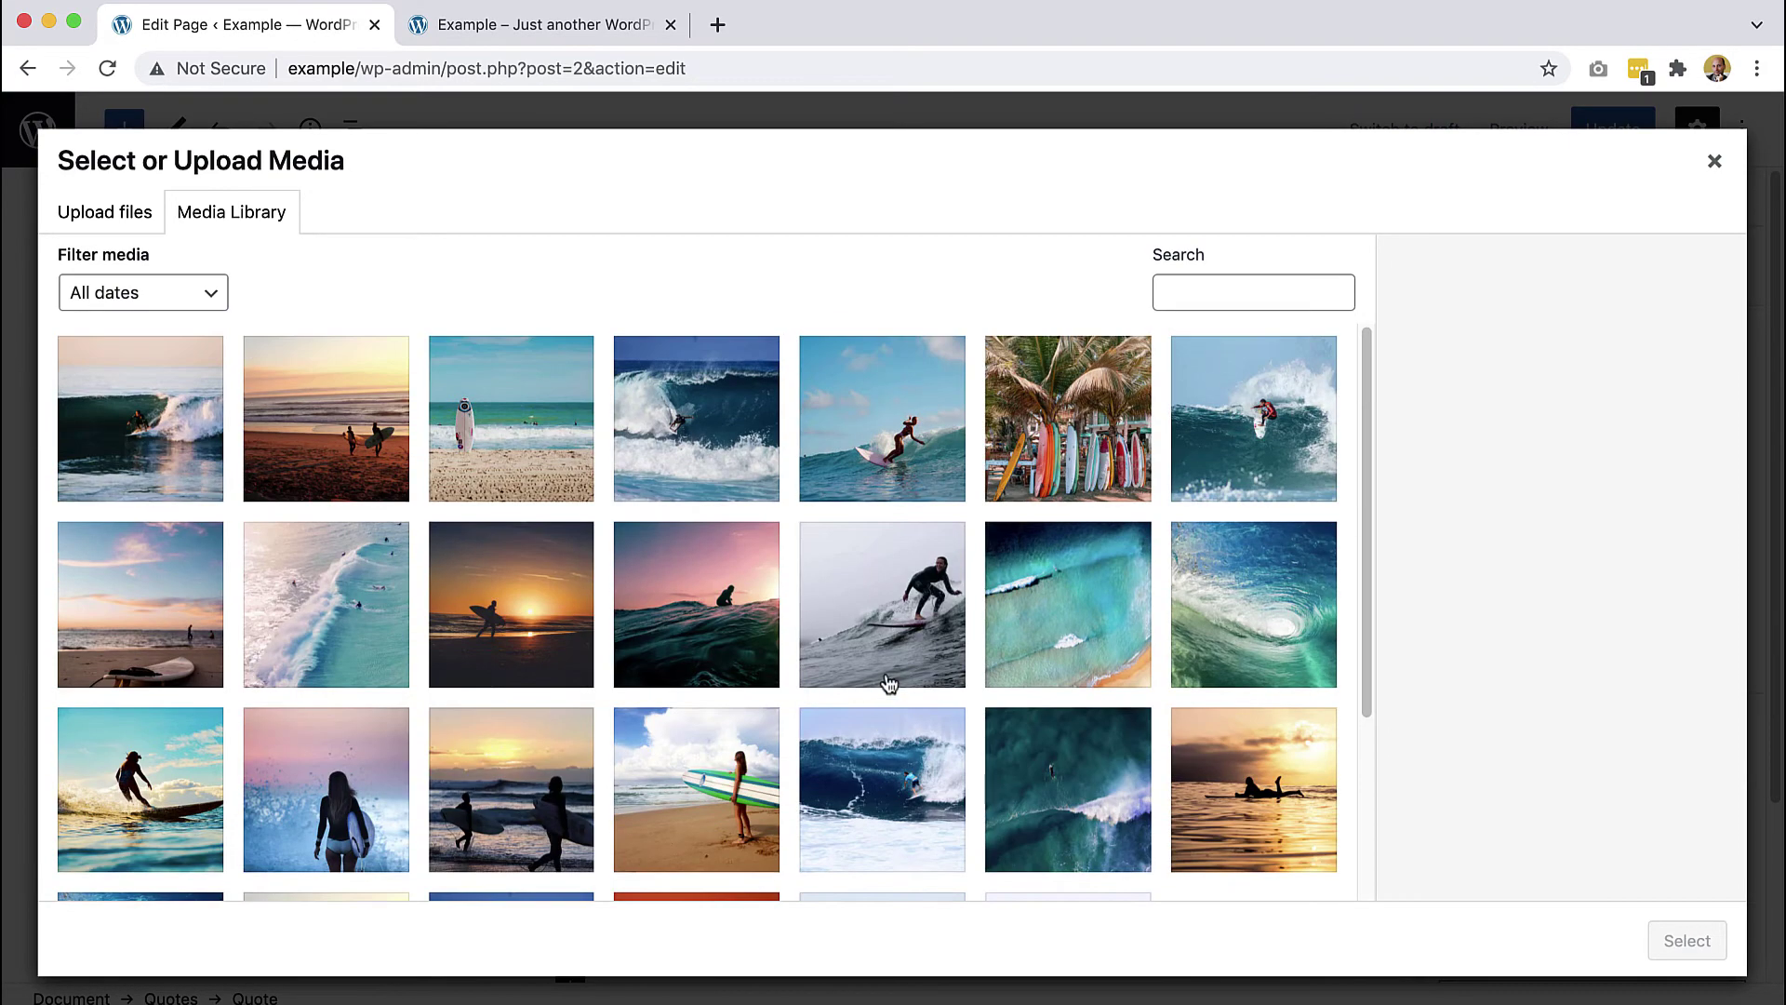
left_click(116, 437)
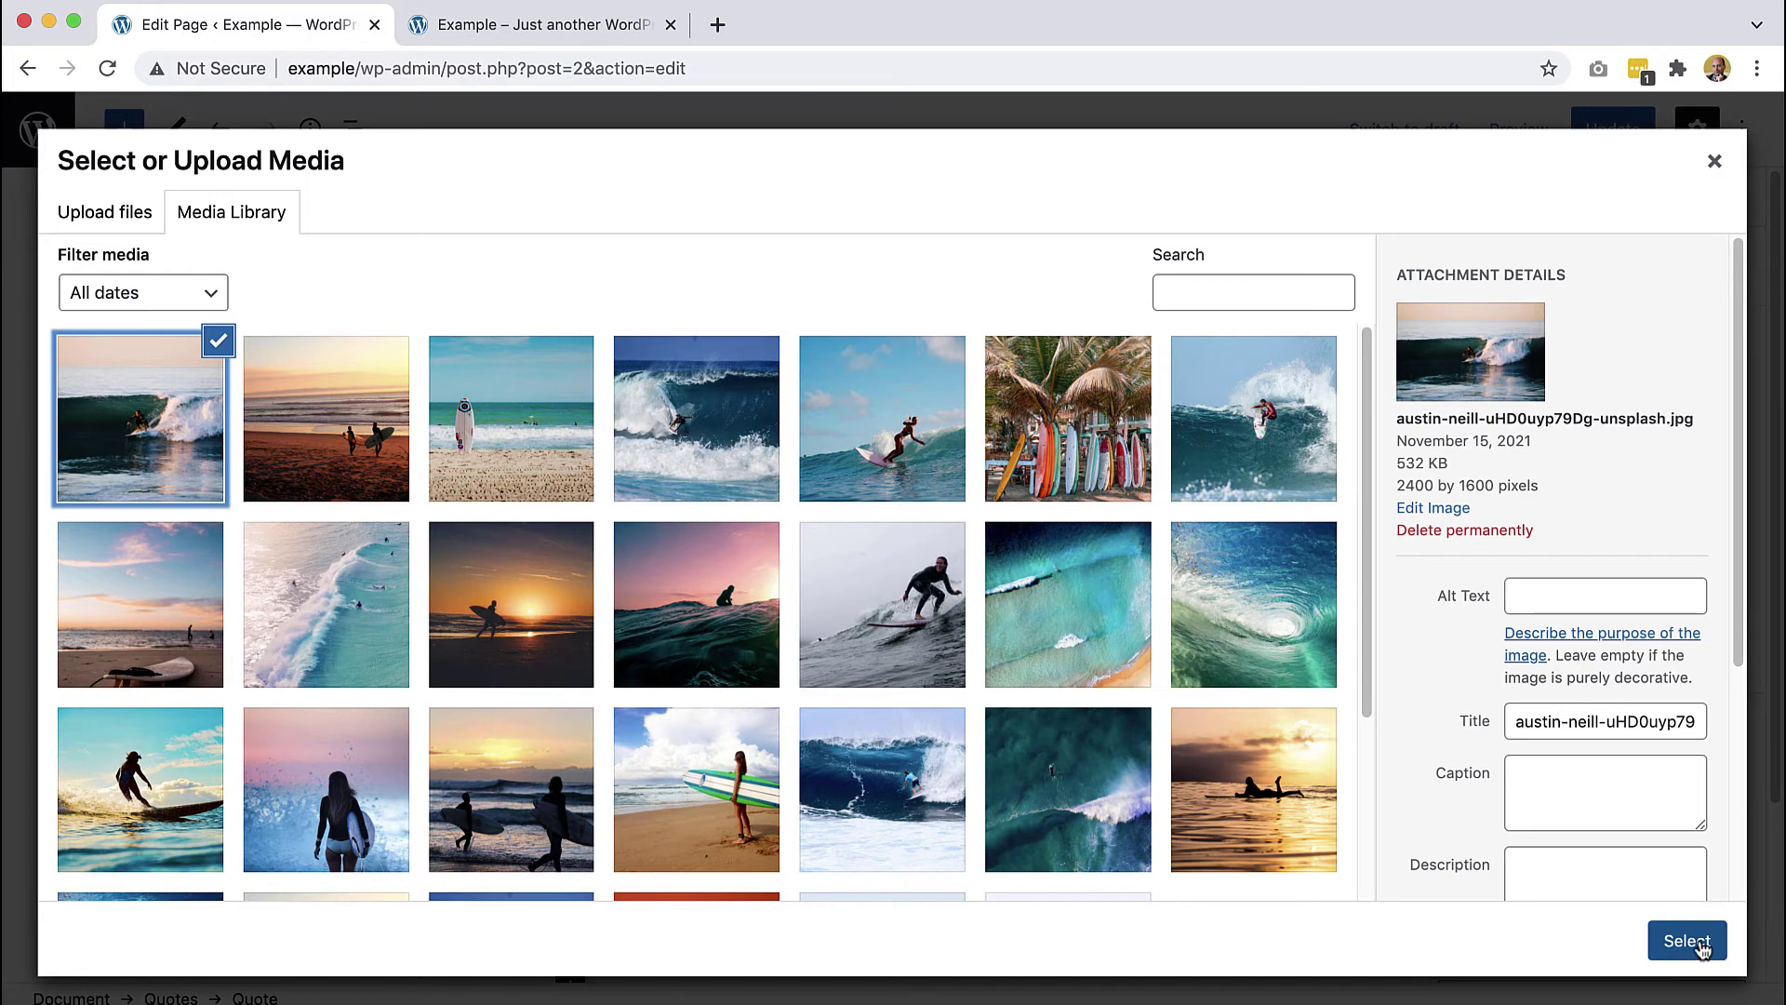
left_click(1687, 941)
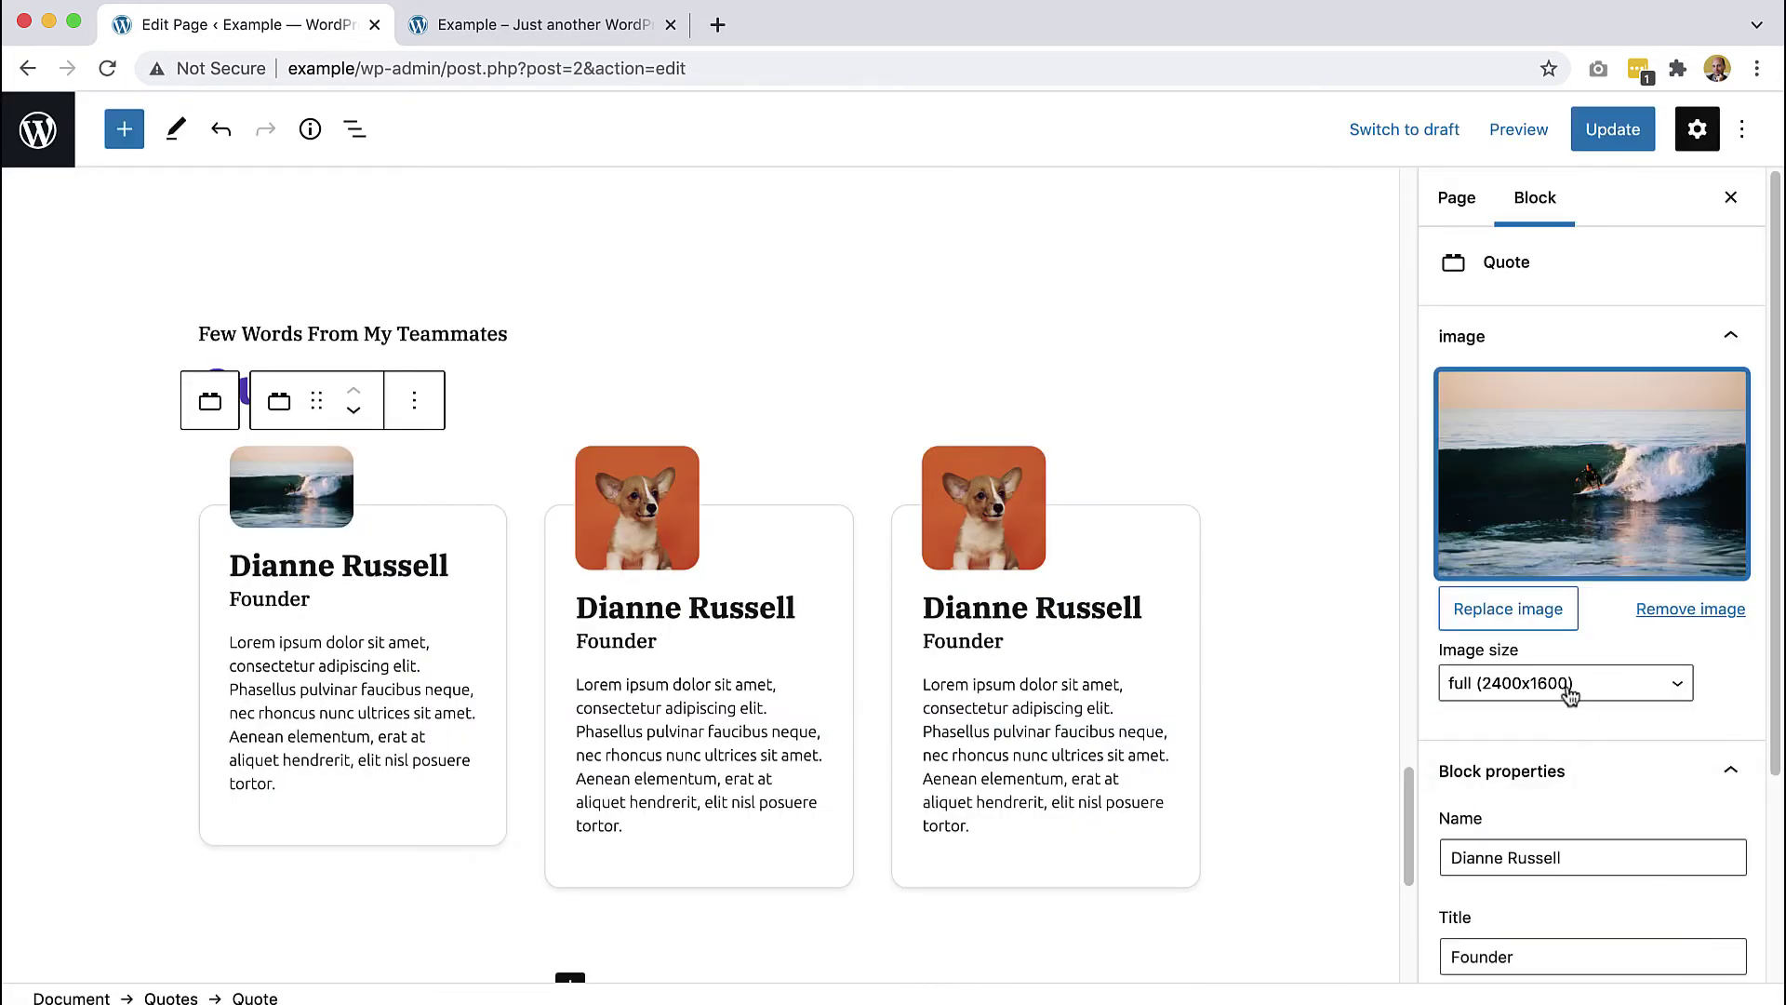
left_click(1572, 693)
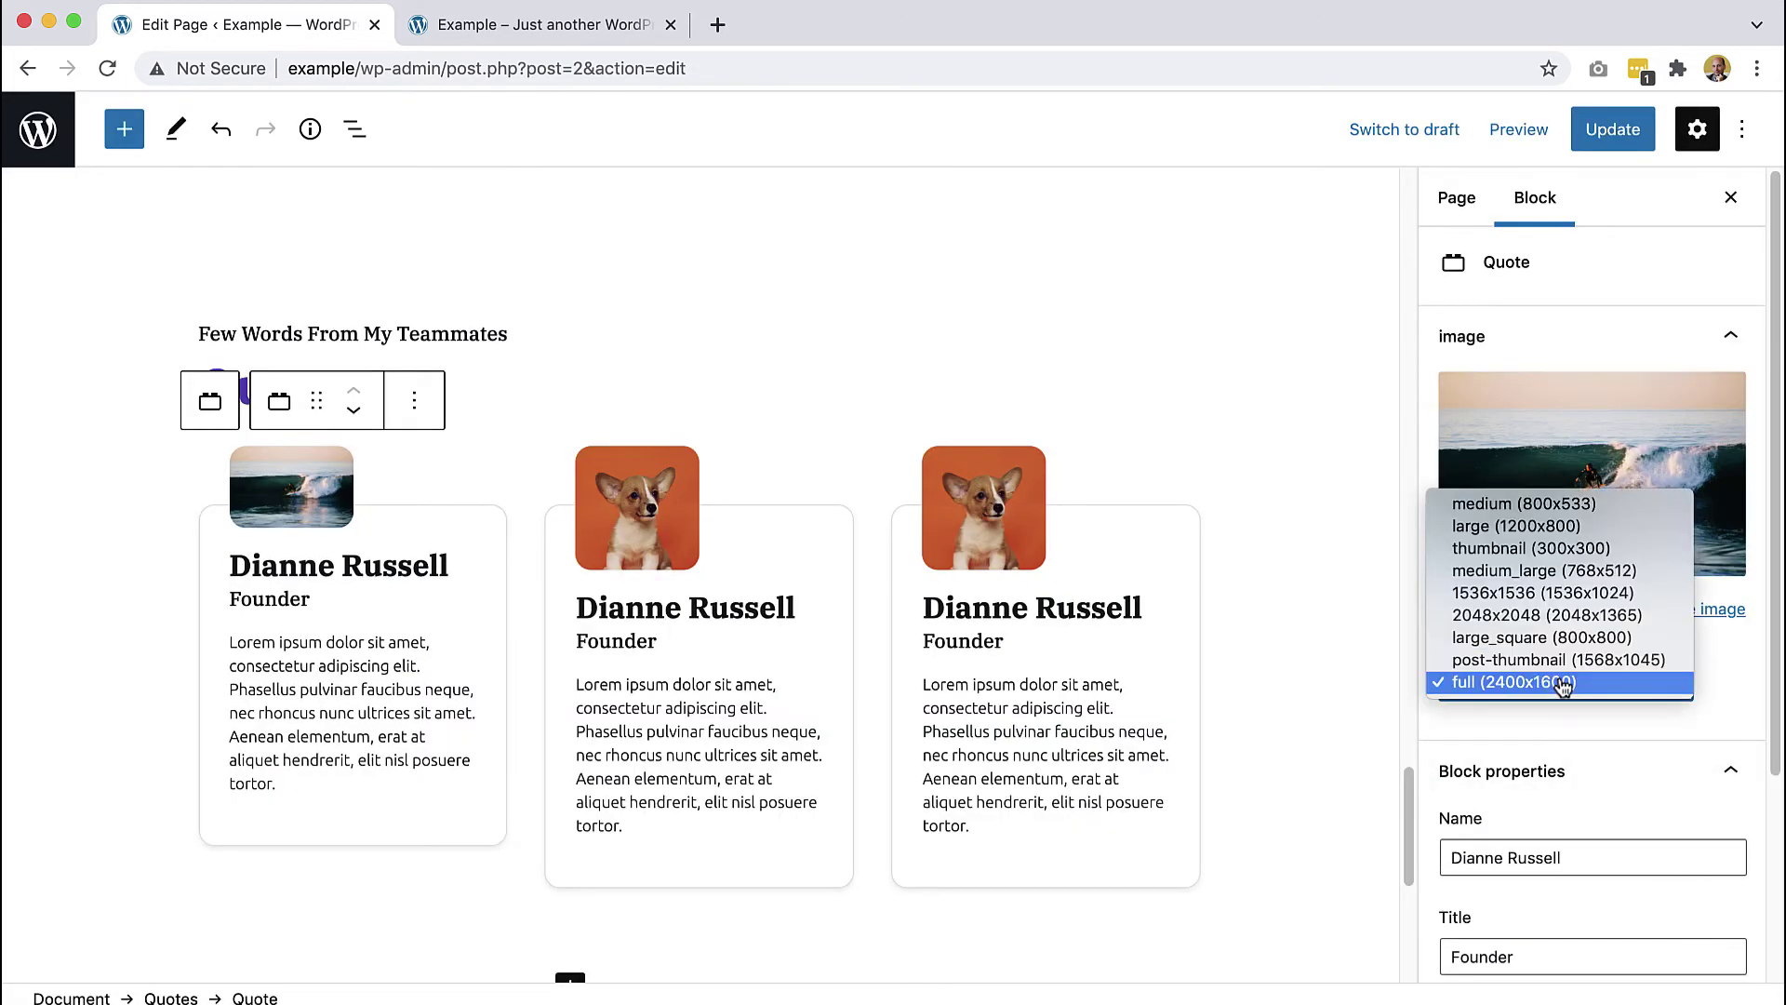
left_click(1560, 549)
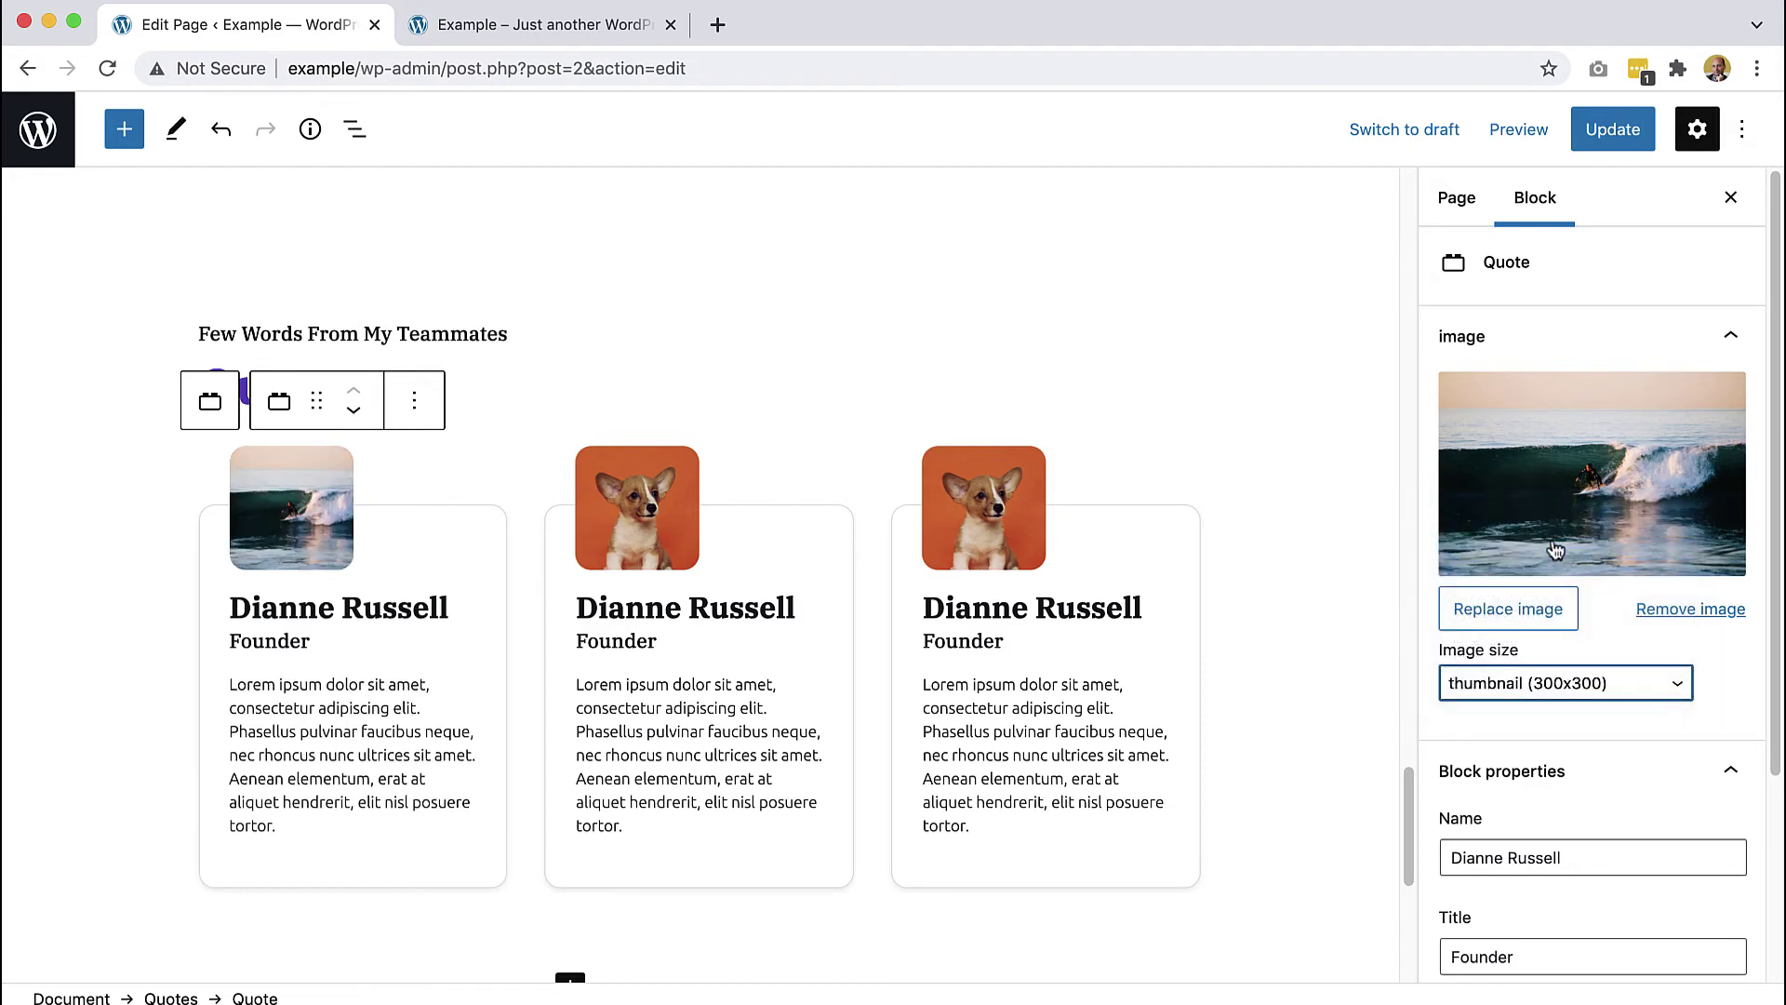
- Replace the first card's name with the new teammate's name
left_click(411, 607)
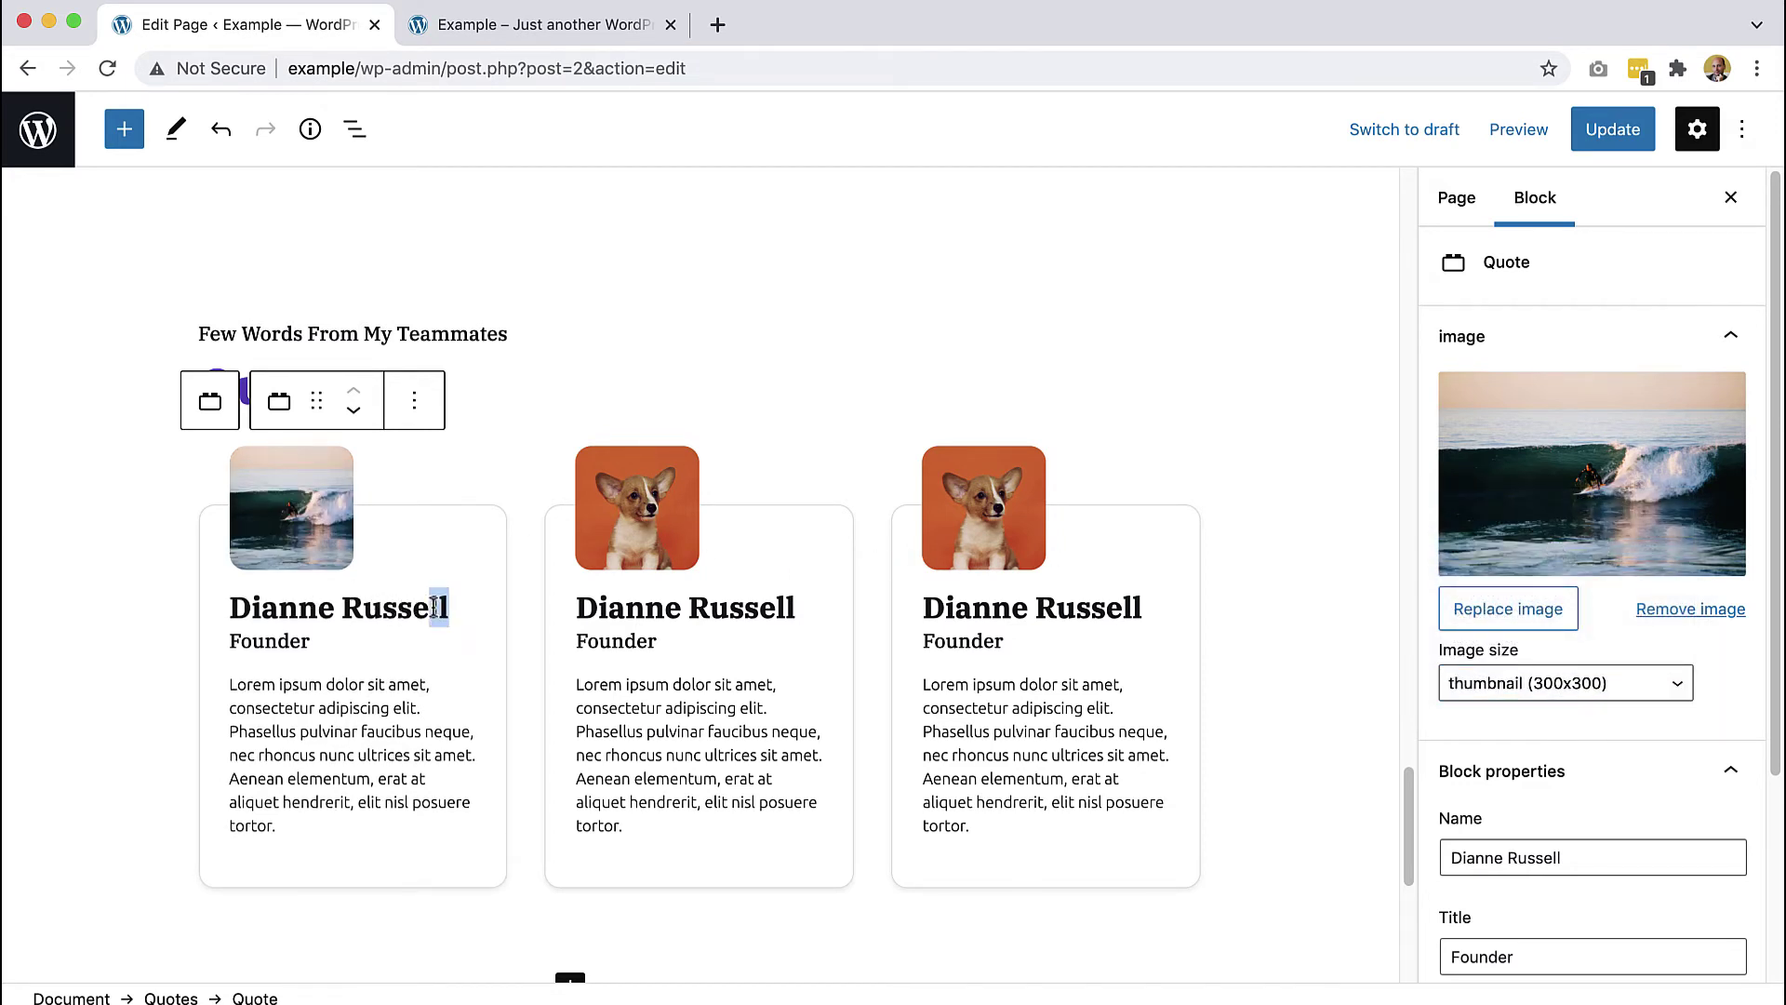
left_click_drag(450, 607, 232, 606)
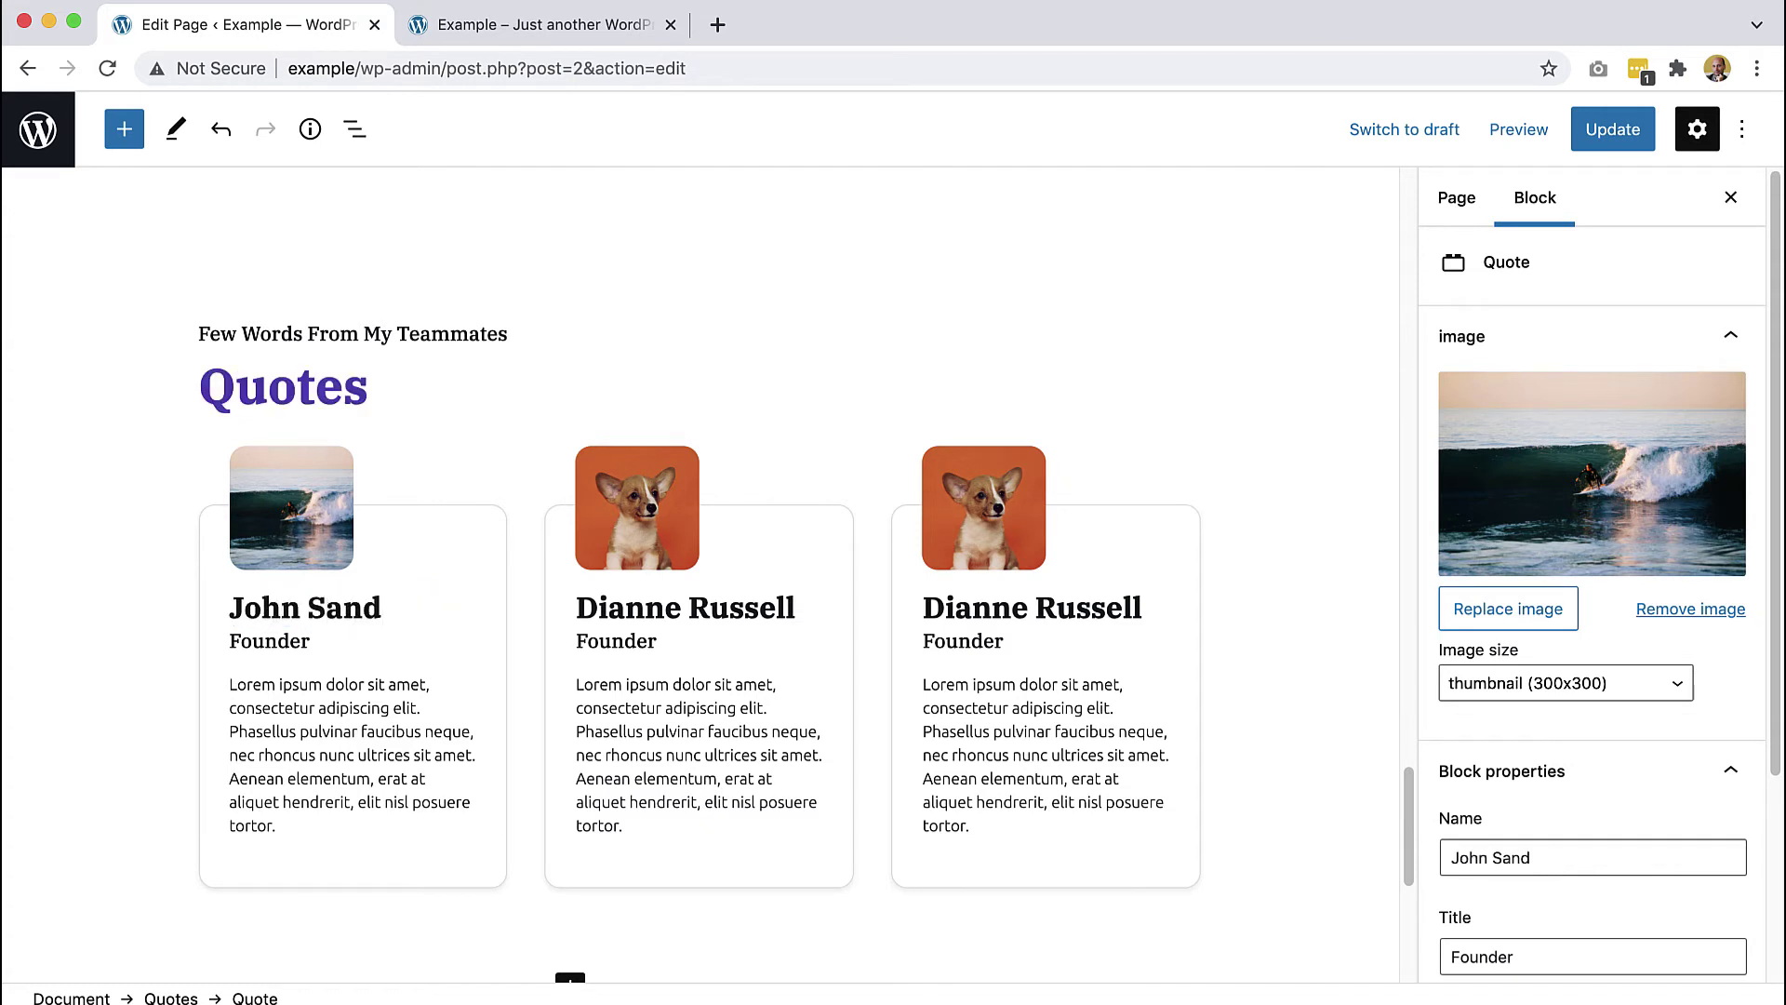
- Give the second card the breaking wave photo as a square thumbnail and rename it 'Wave'
left_click(648, 519)
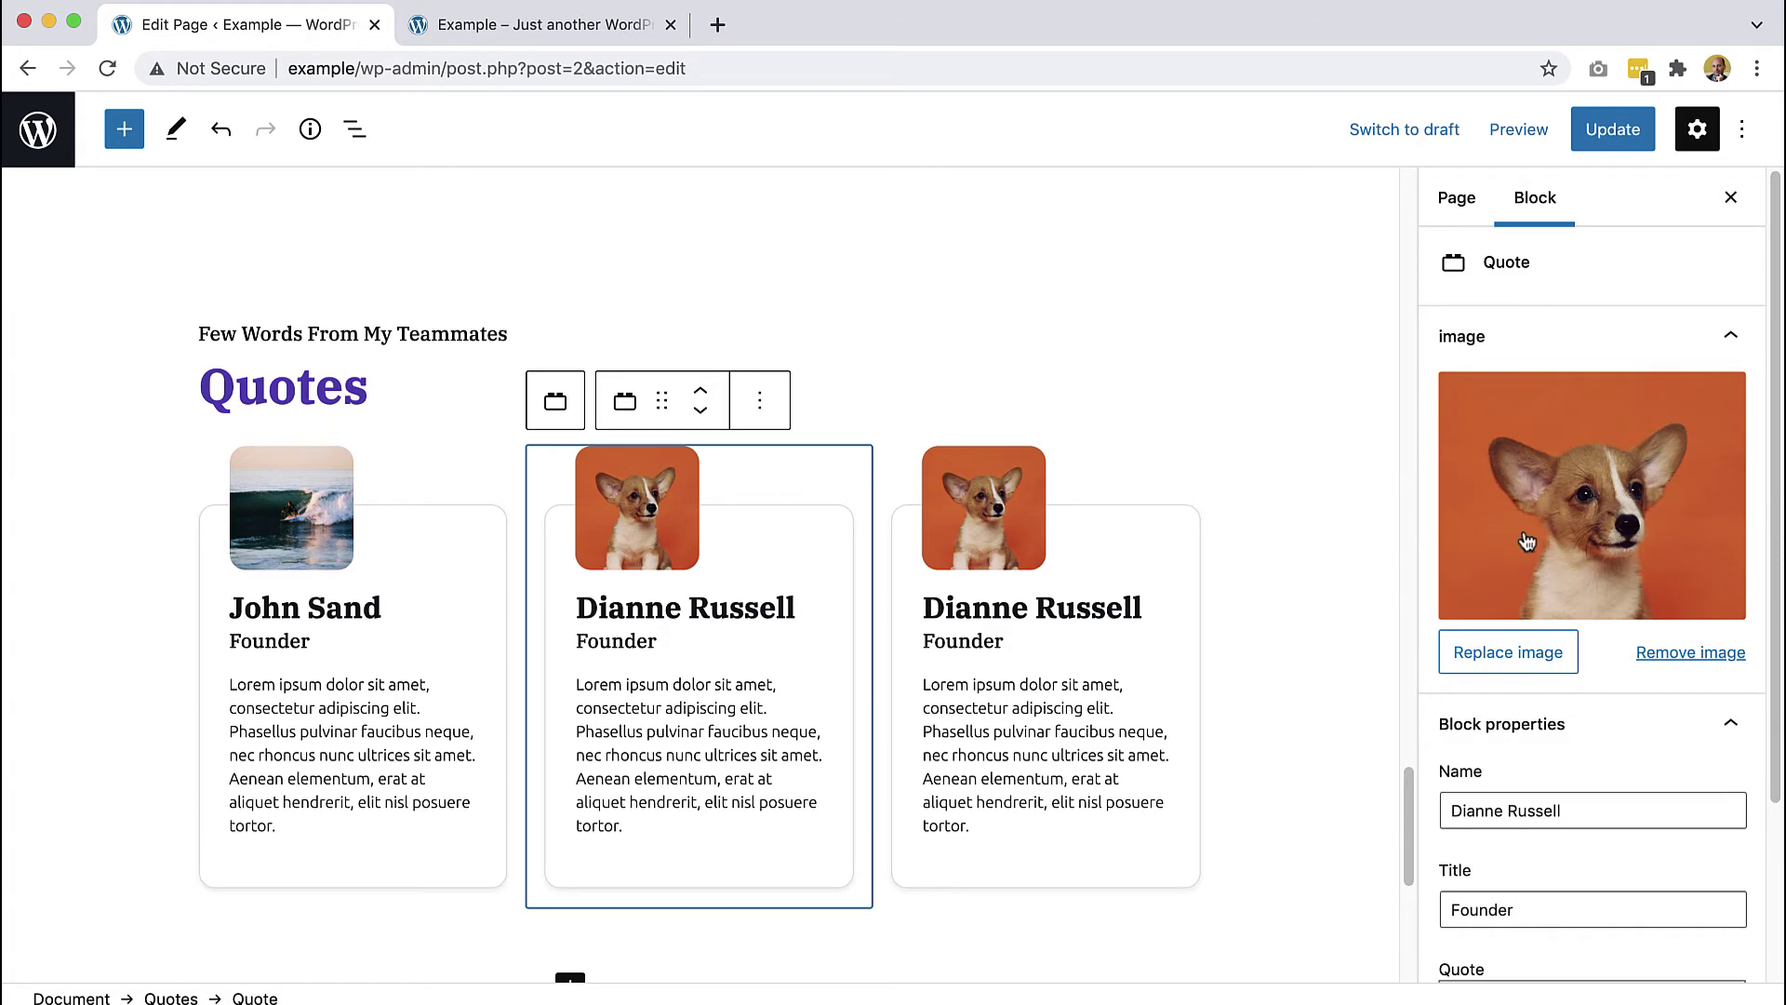
left_click(1476, 547)
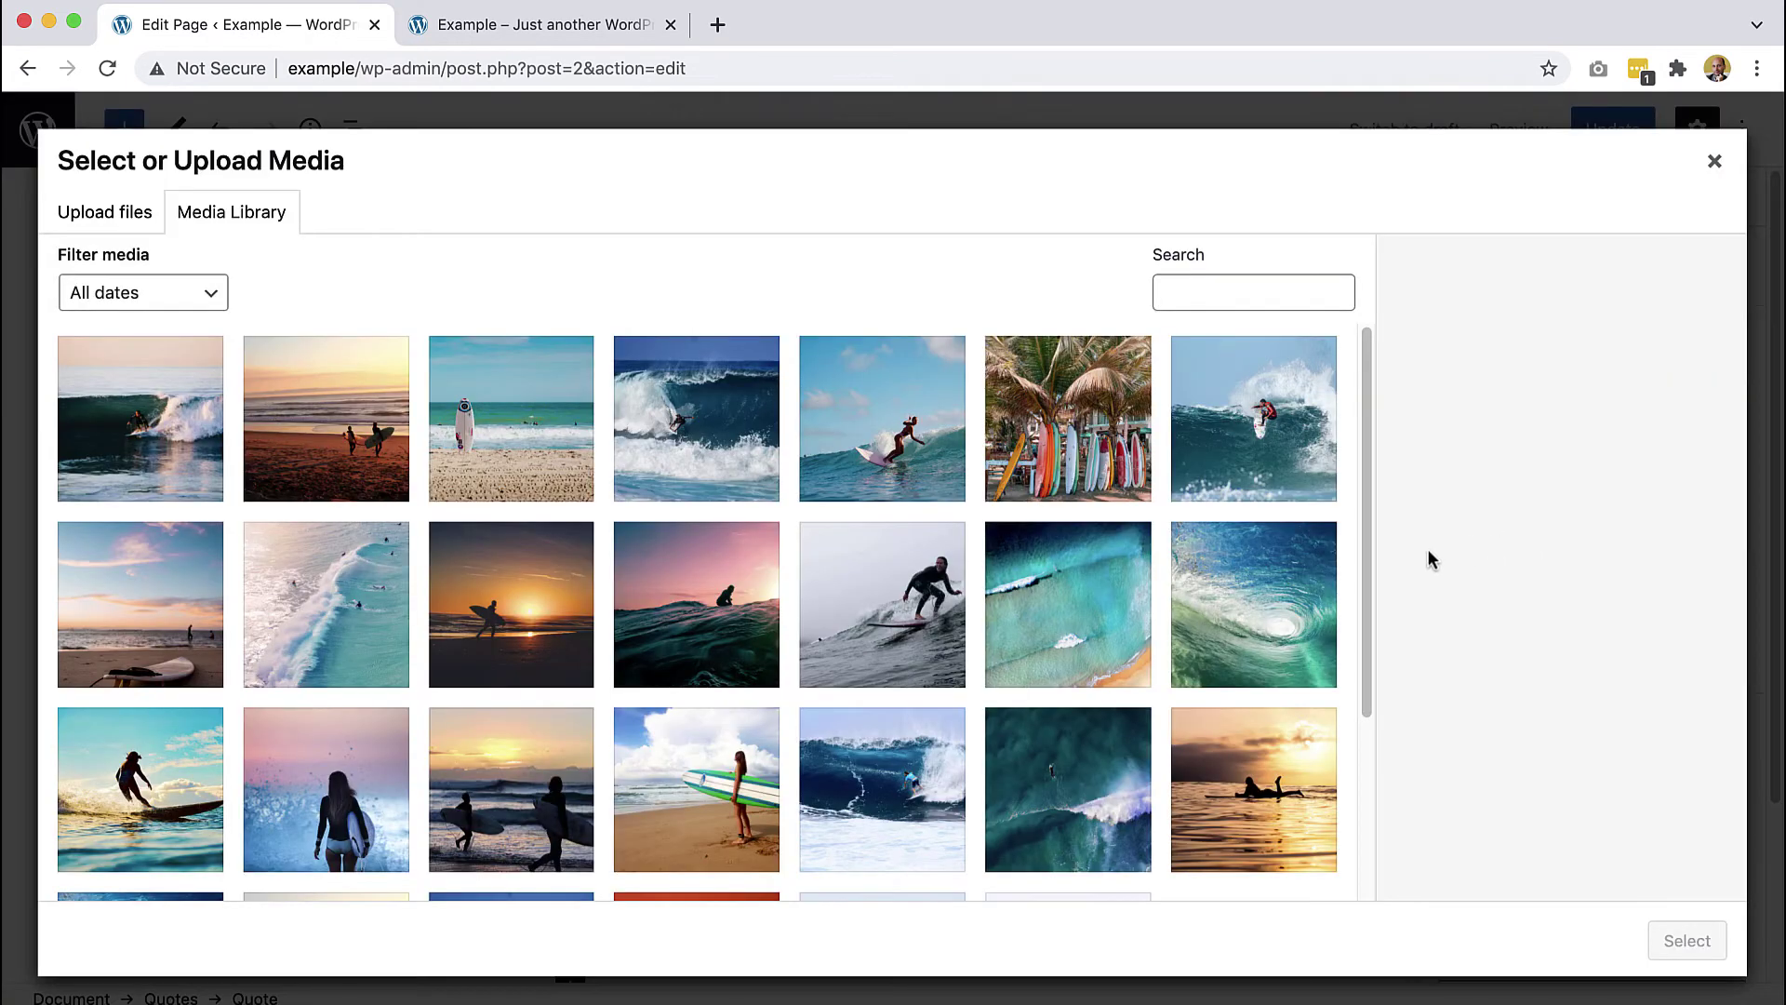
left_click(1222, 620)
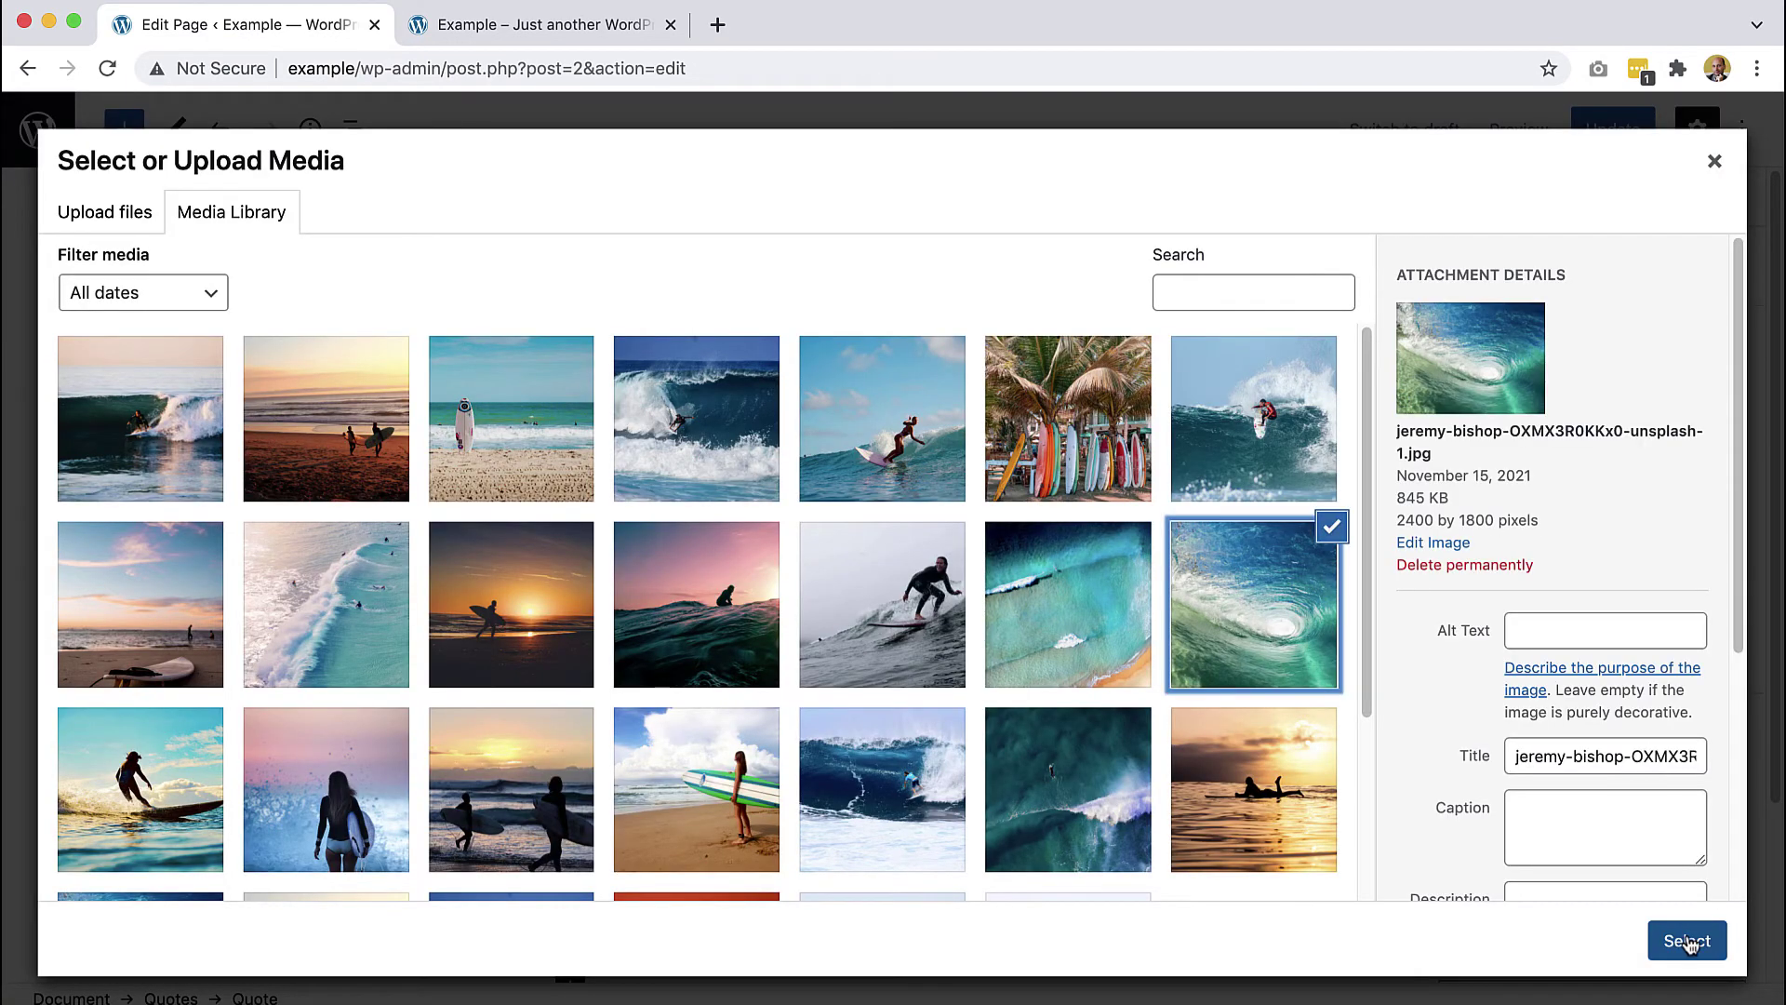
left_click(1687, 938)
left_click(1520, 715)
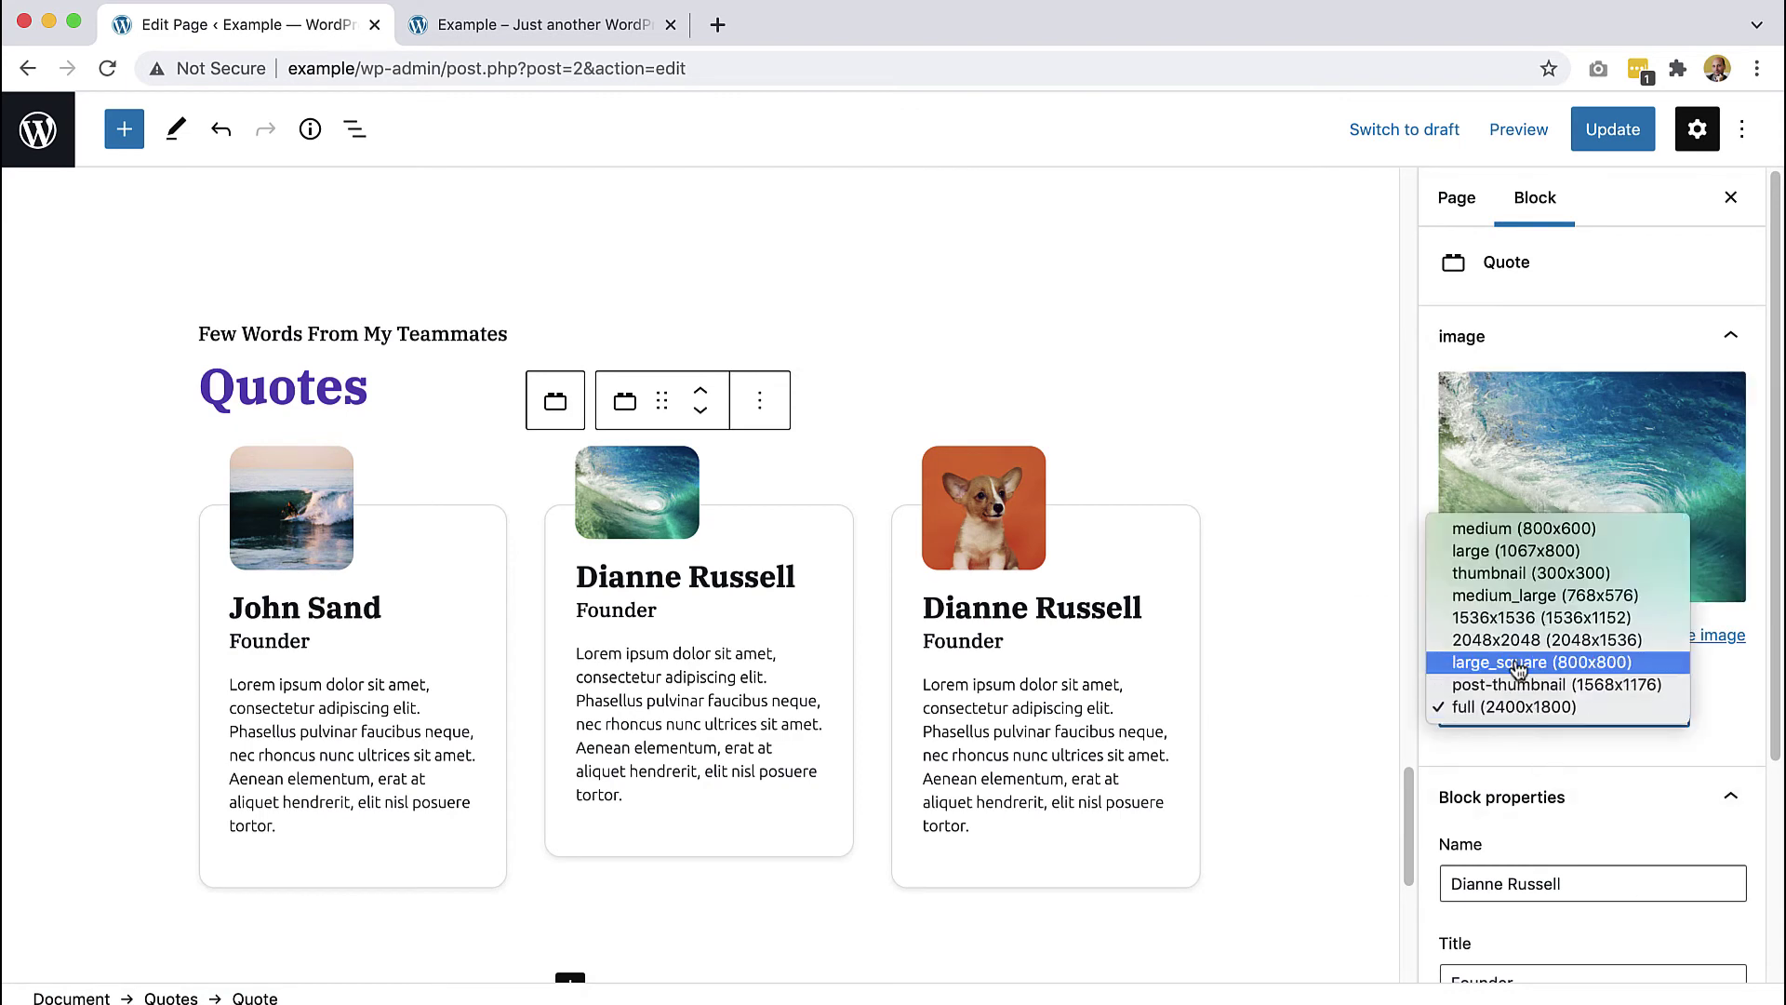
left_click(1520, 574)
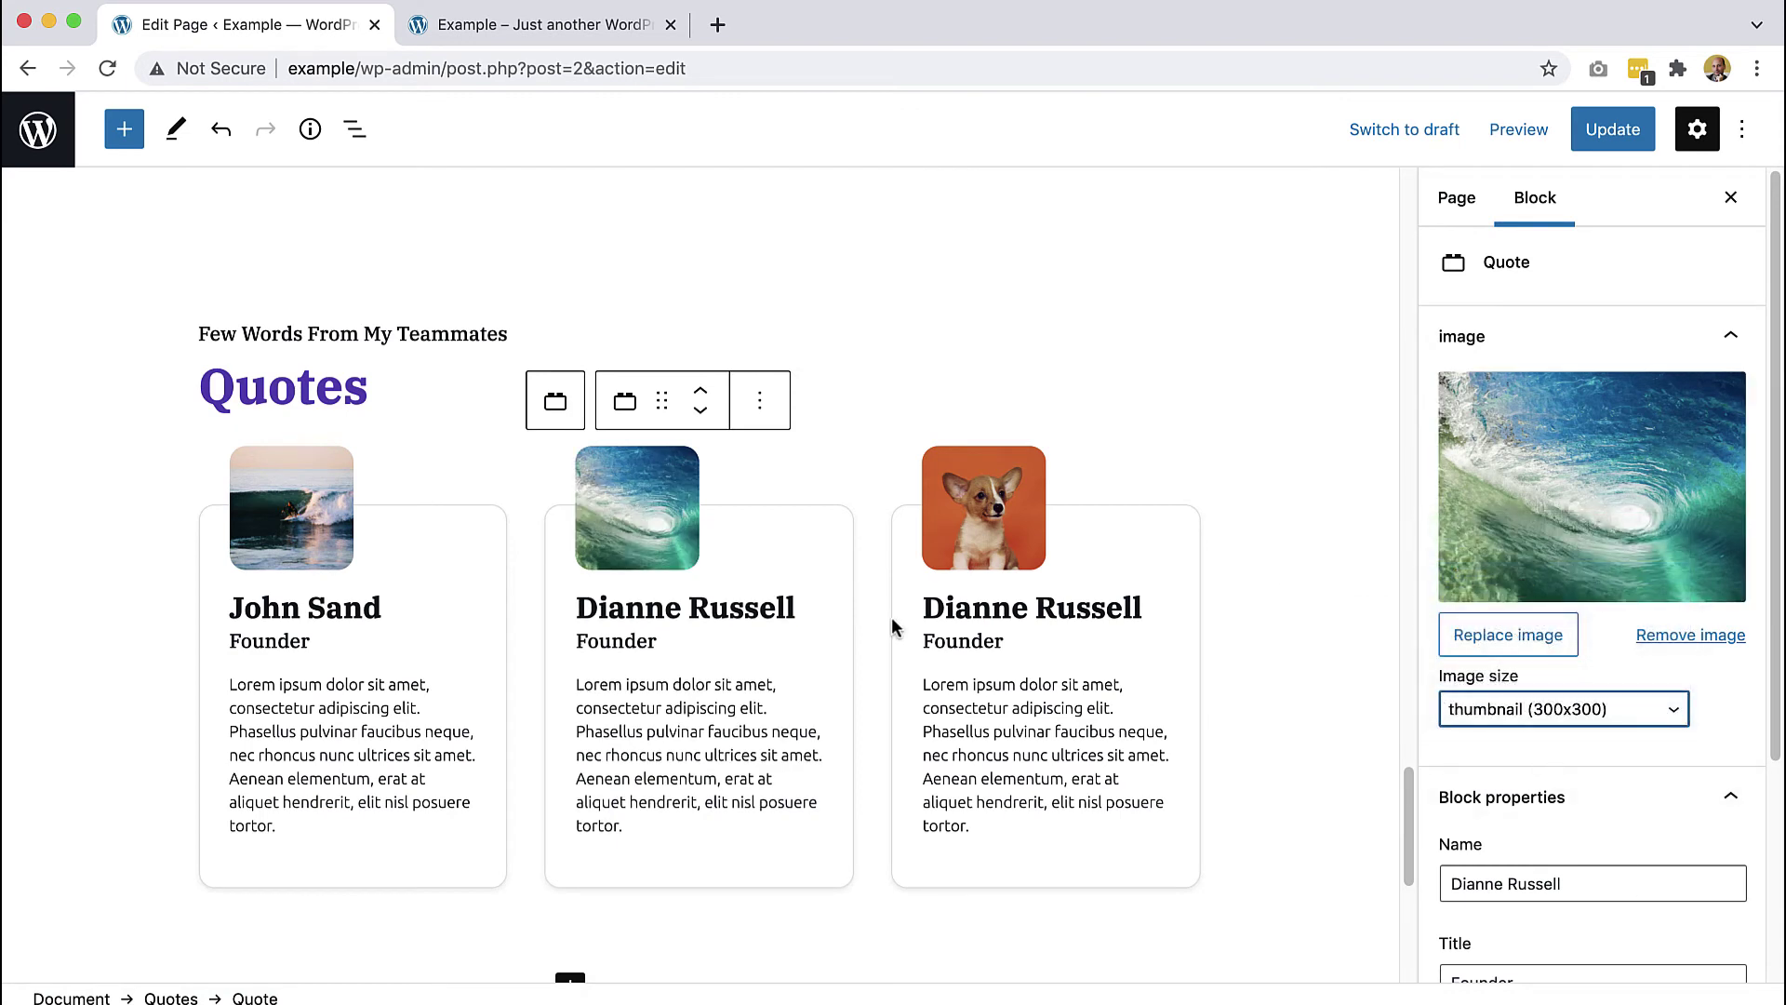
left_click_drag(794, 606, 576, 610)
type("Wave")
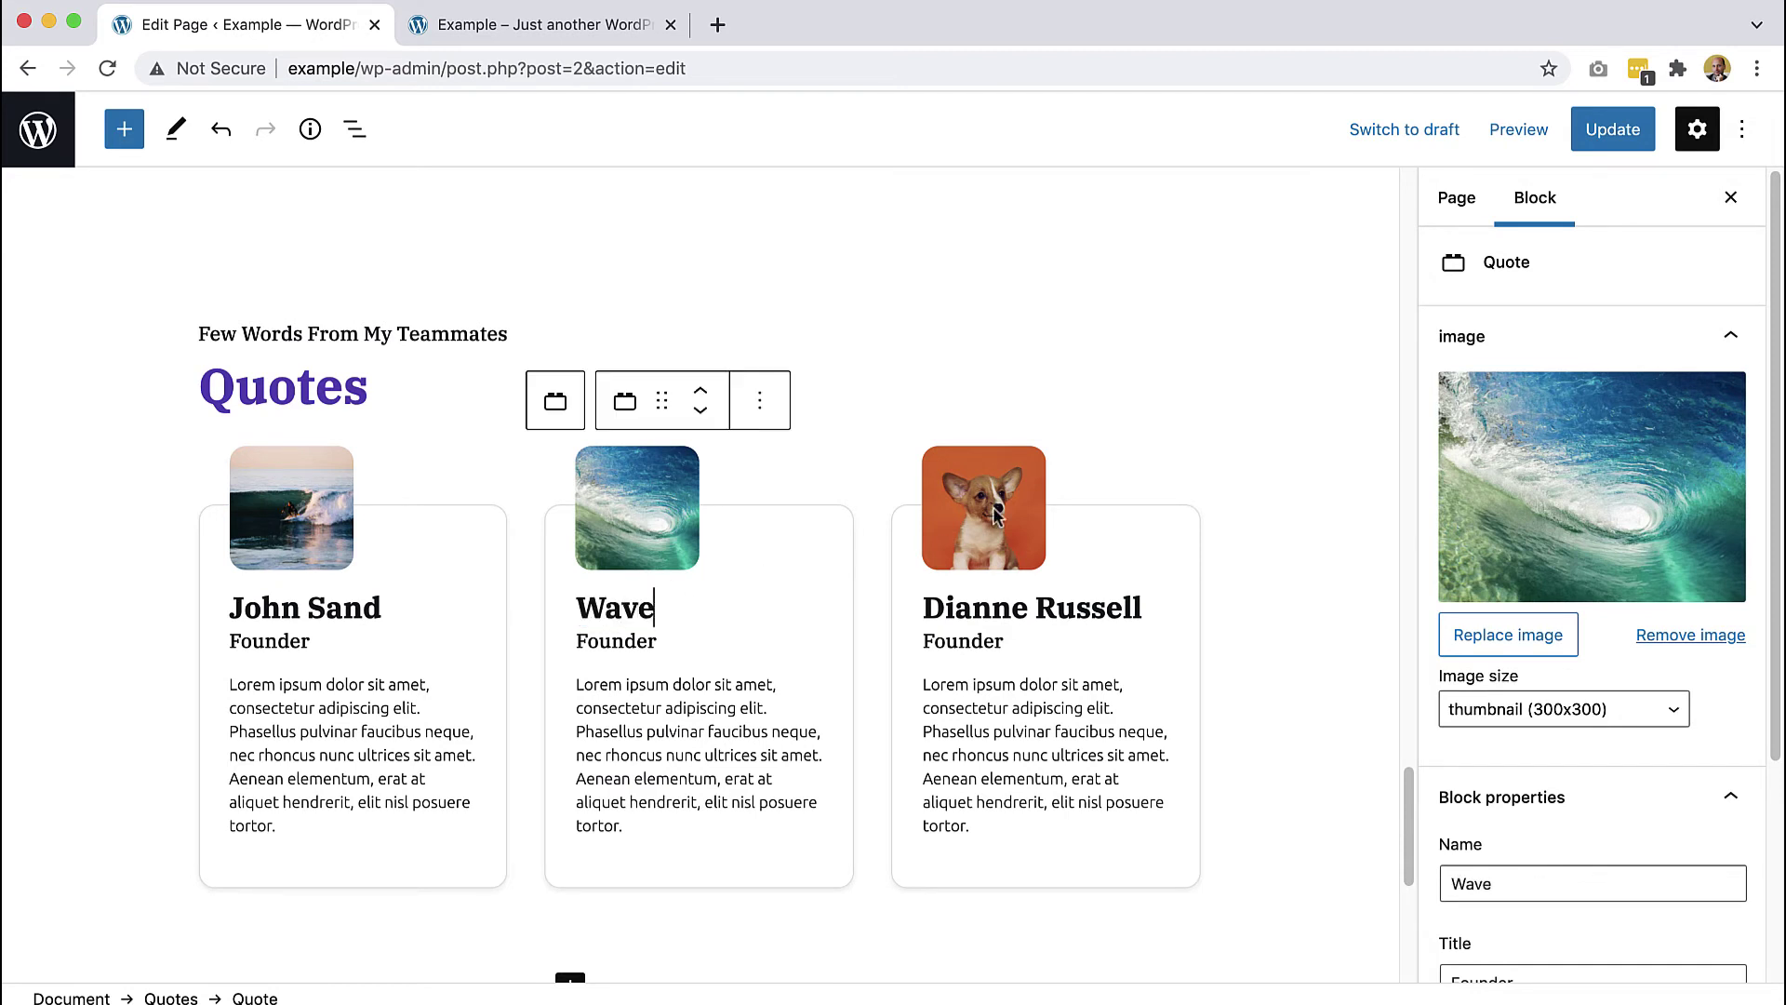
- Remove the third quote card and update the page
left_click(998, 518)
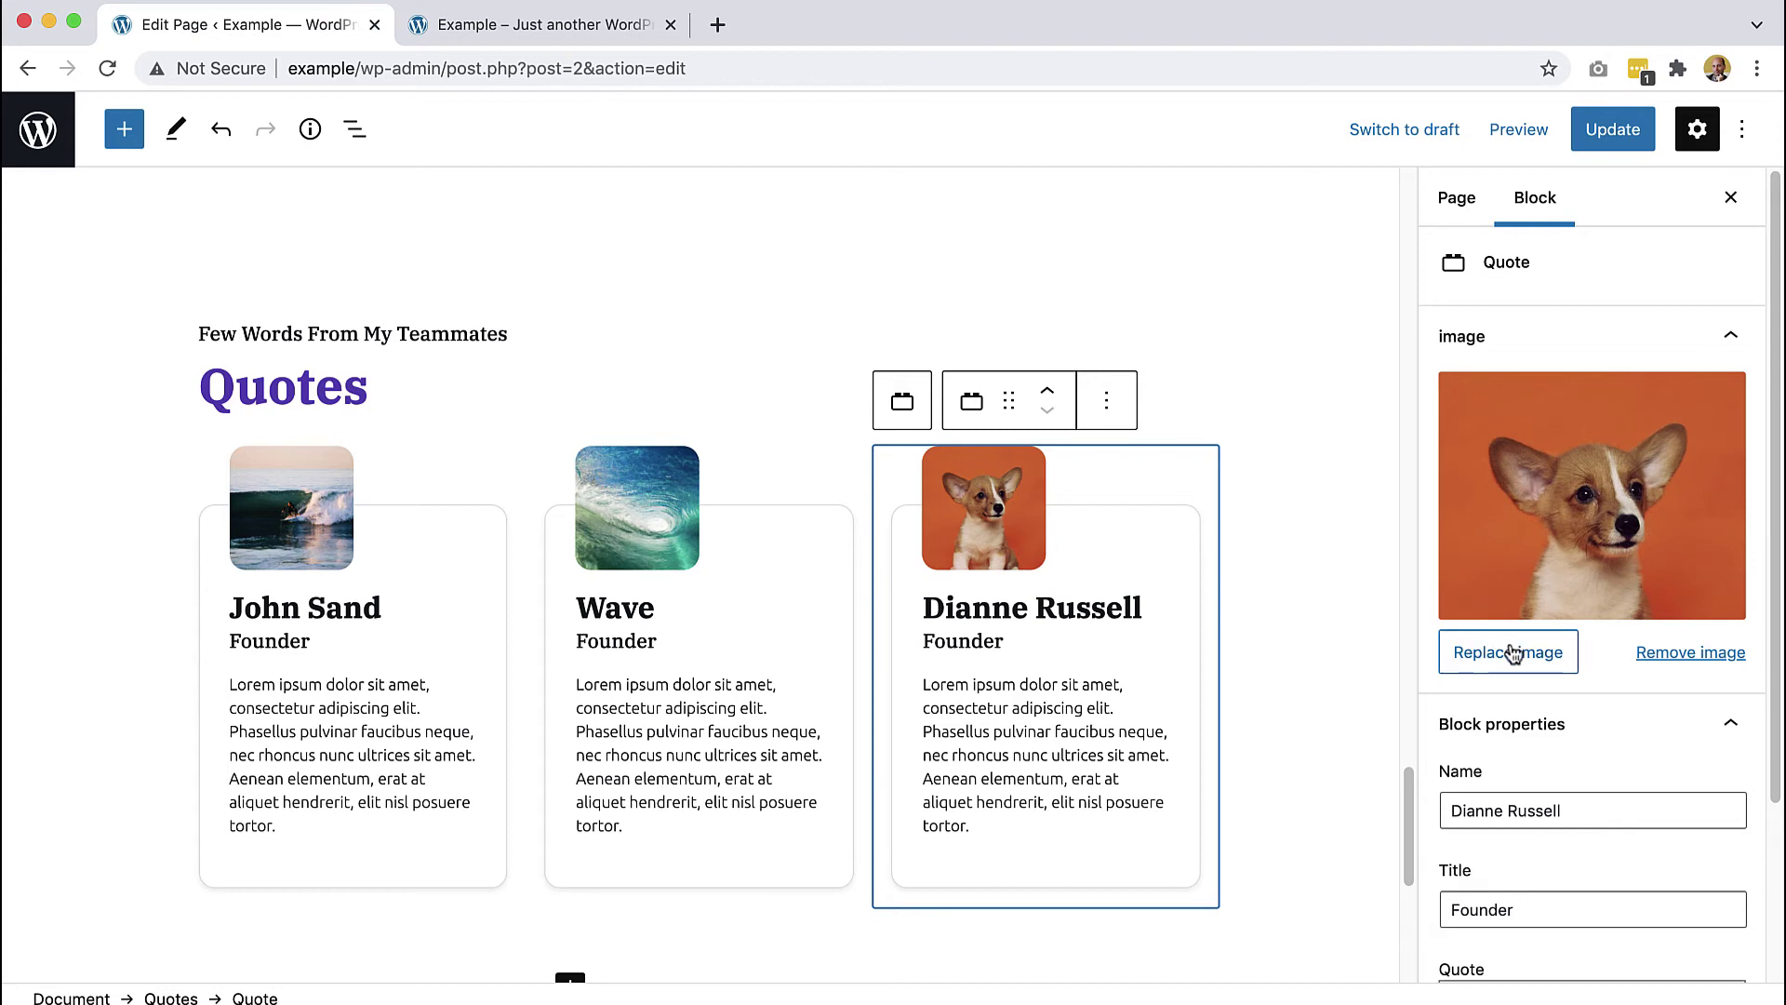
left_click(1111, 406)
left_click(1178, 813)
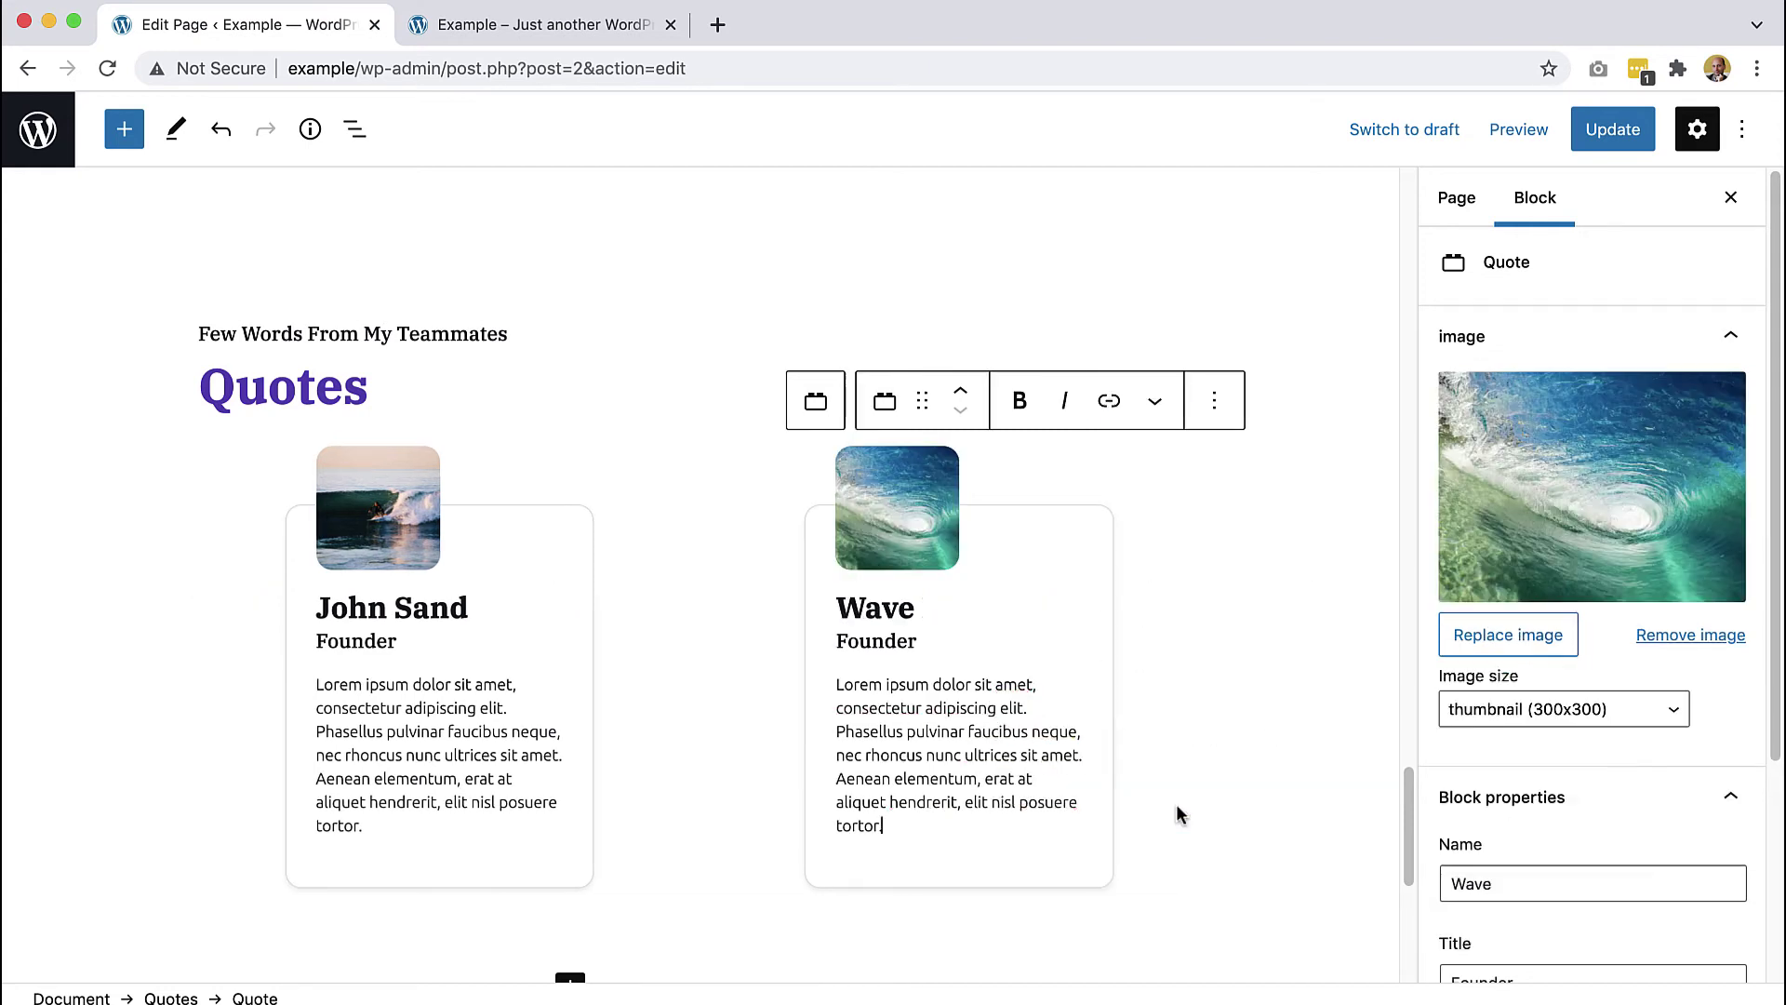
scroll(1174, 797, "down", 2)
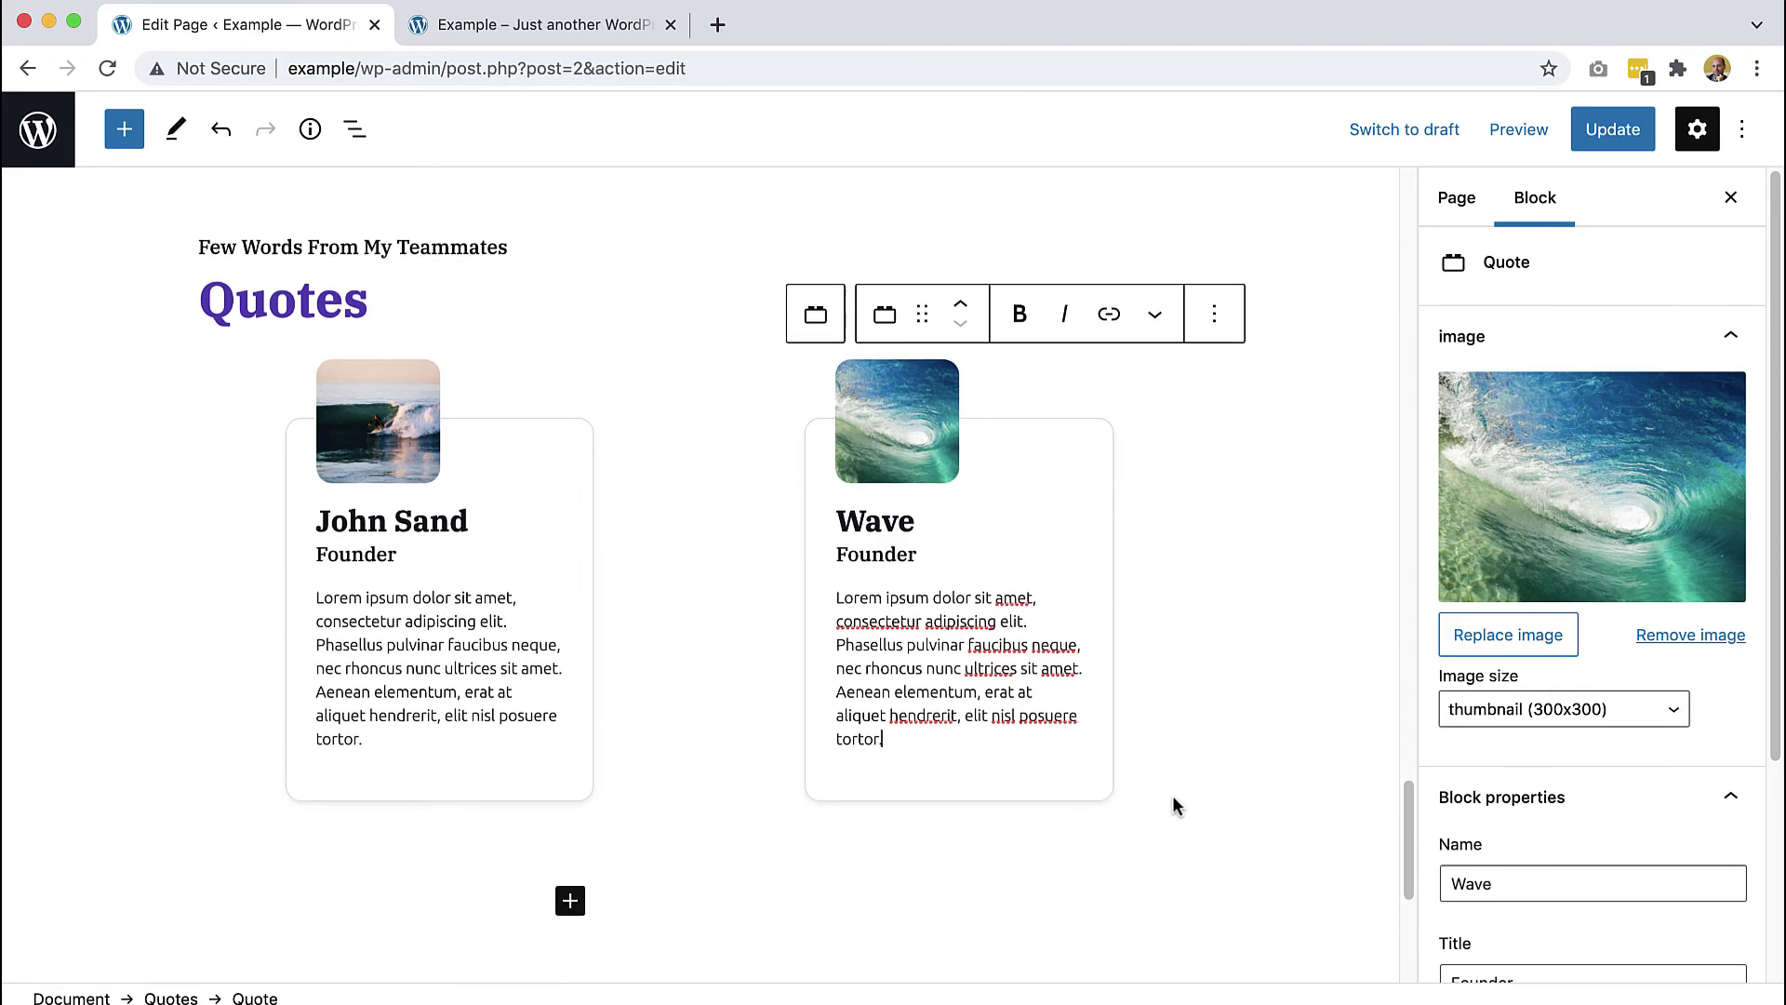
left_click(1594, 130)
left_click(586, 22)
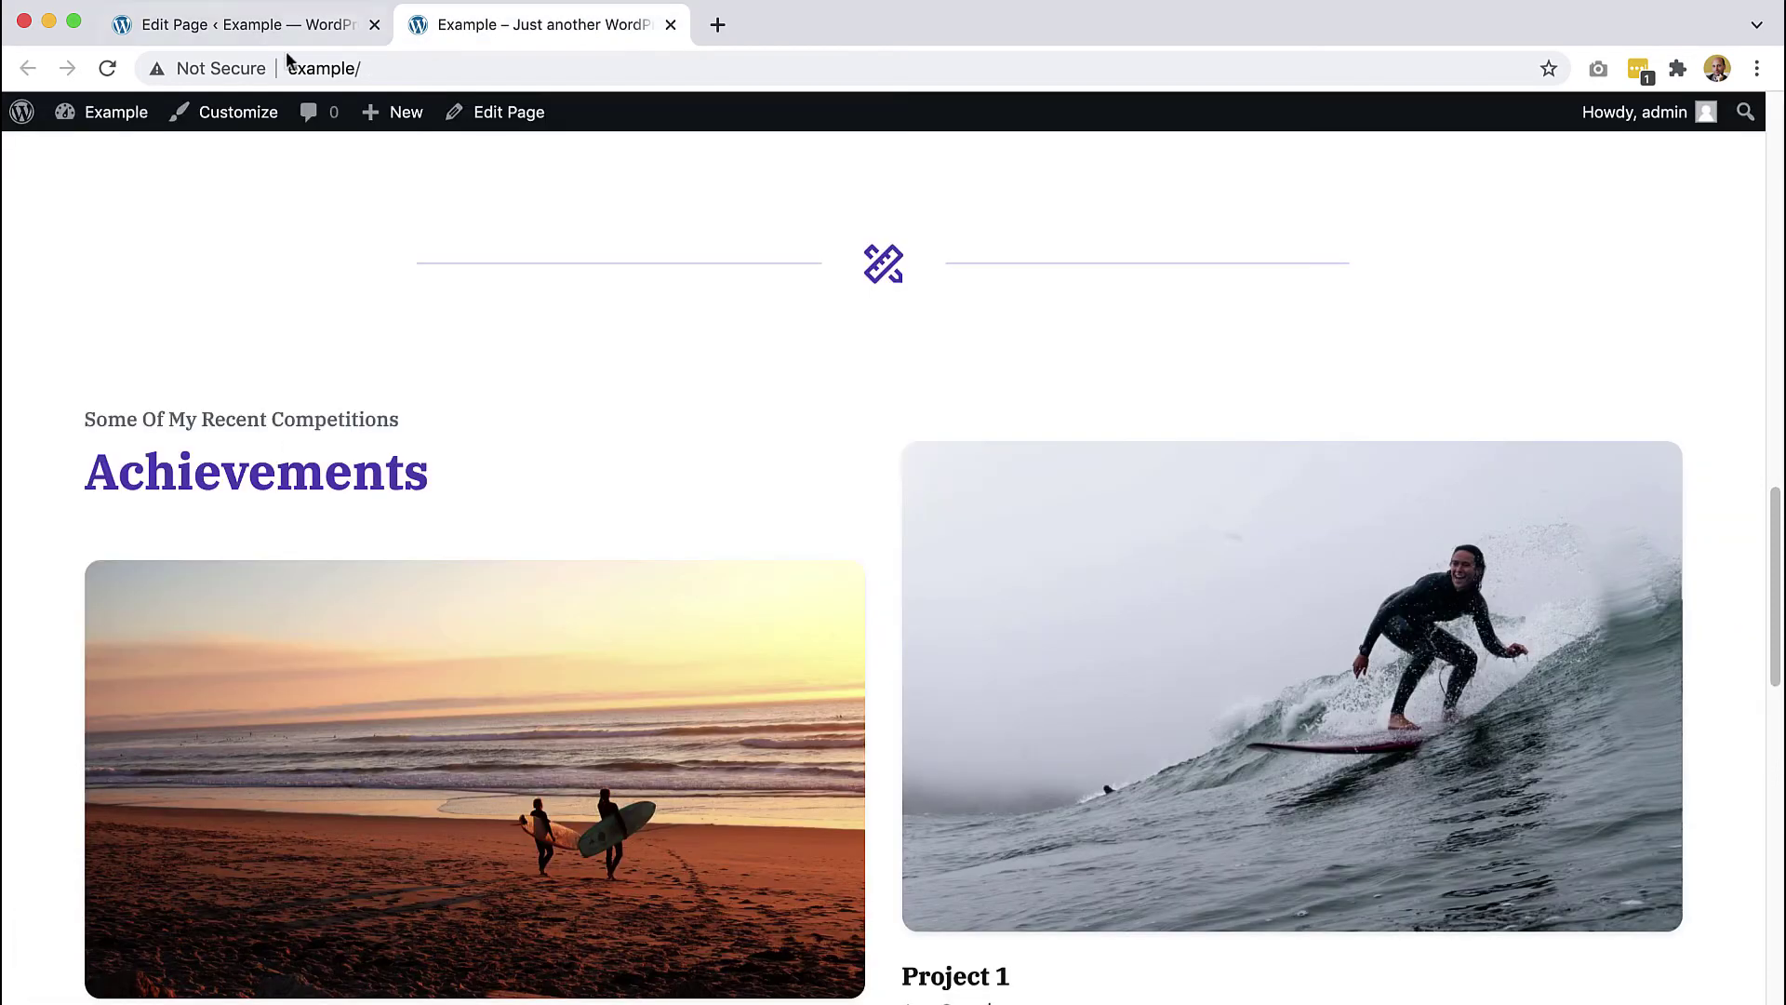
left_click(108, 69)
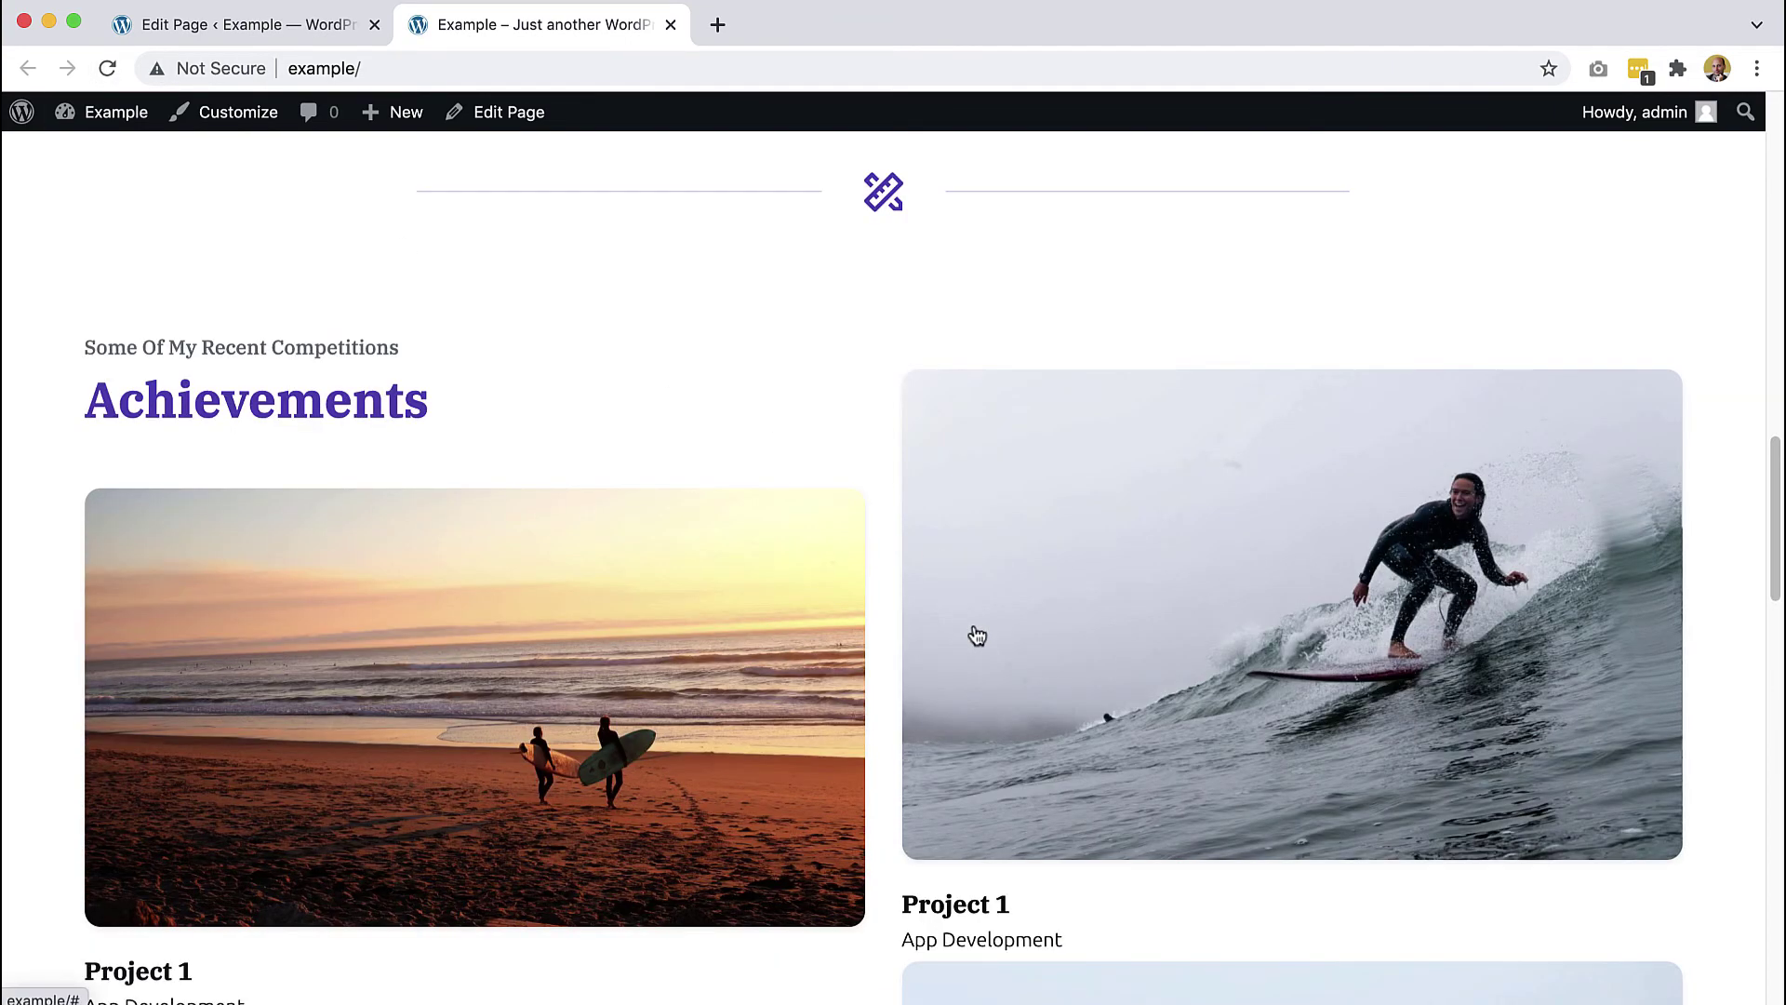
scroll(973, 633, "down", 10)
scroll(973, 636, "down", 5)
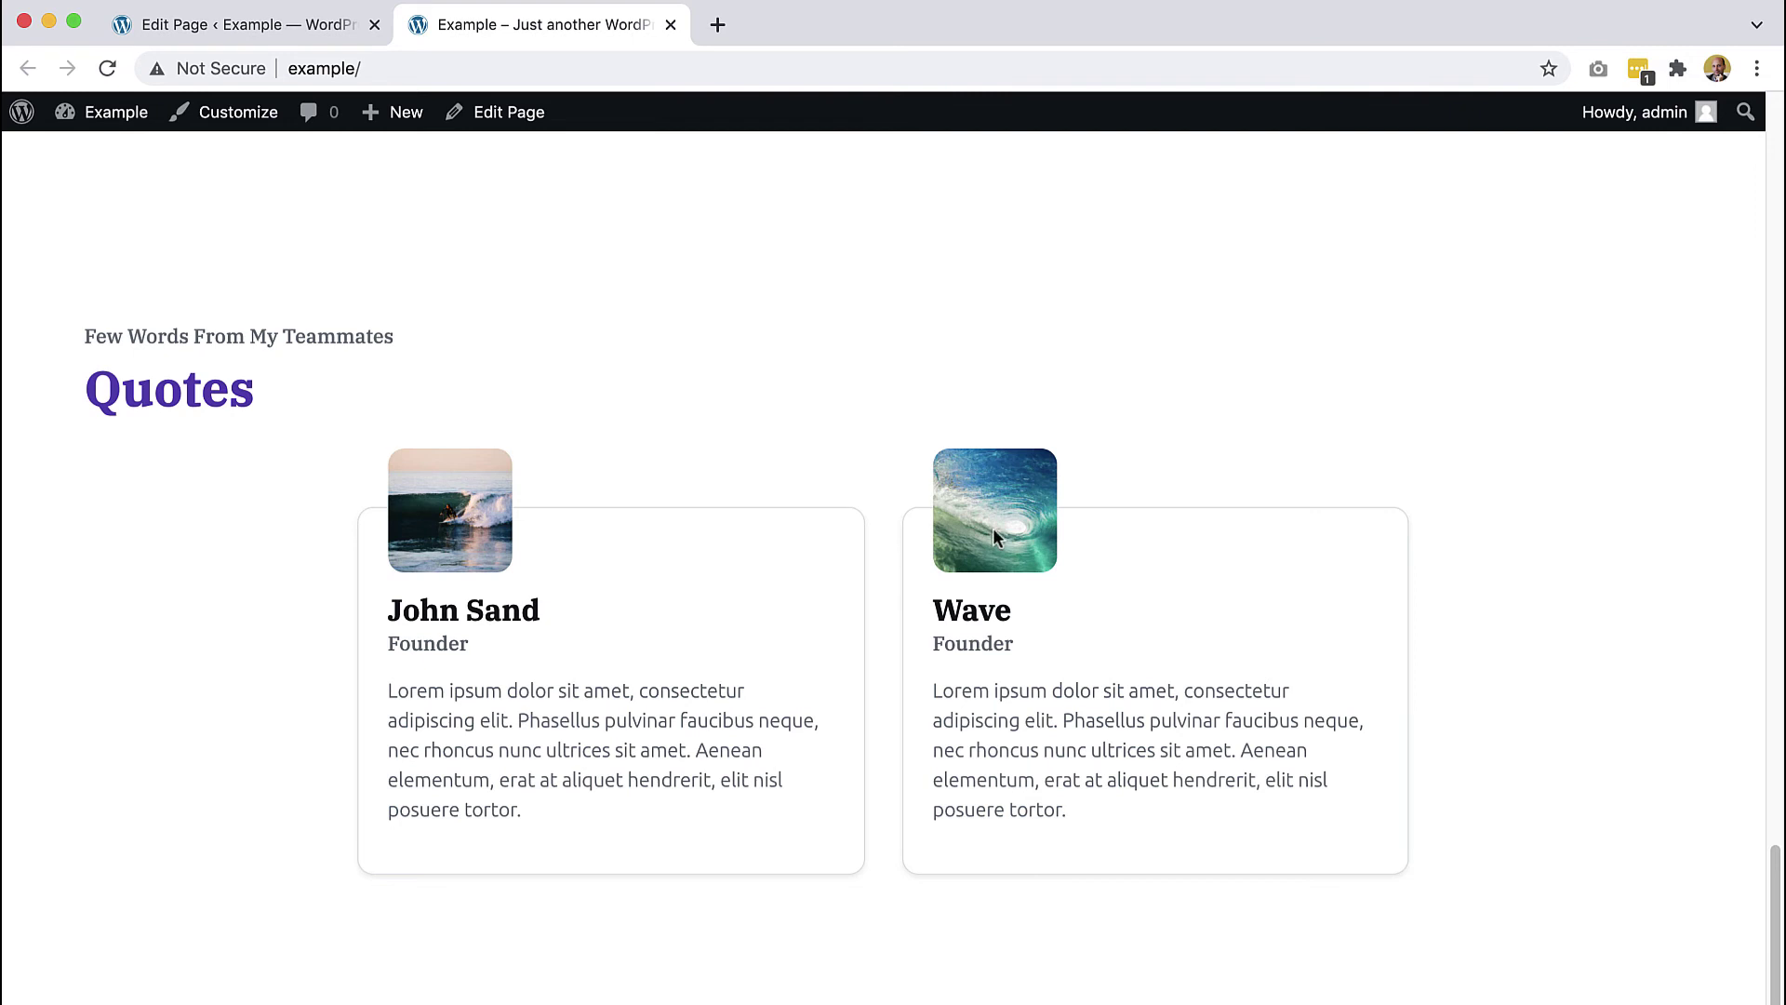
left_click(237, 24)
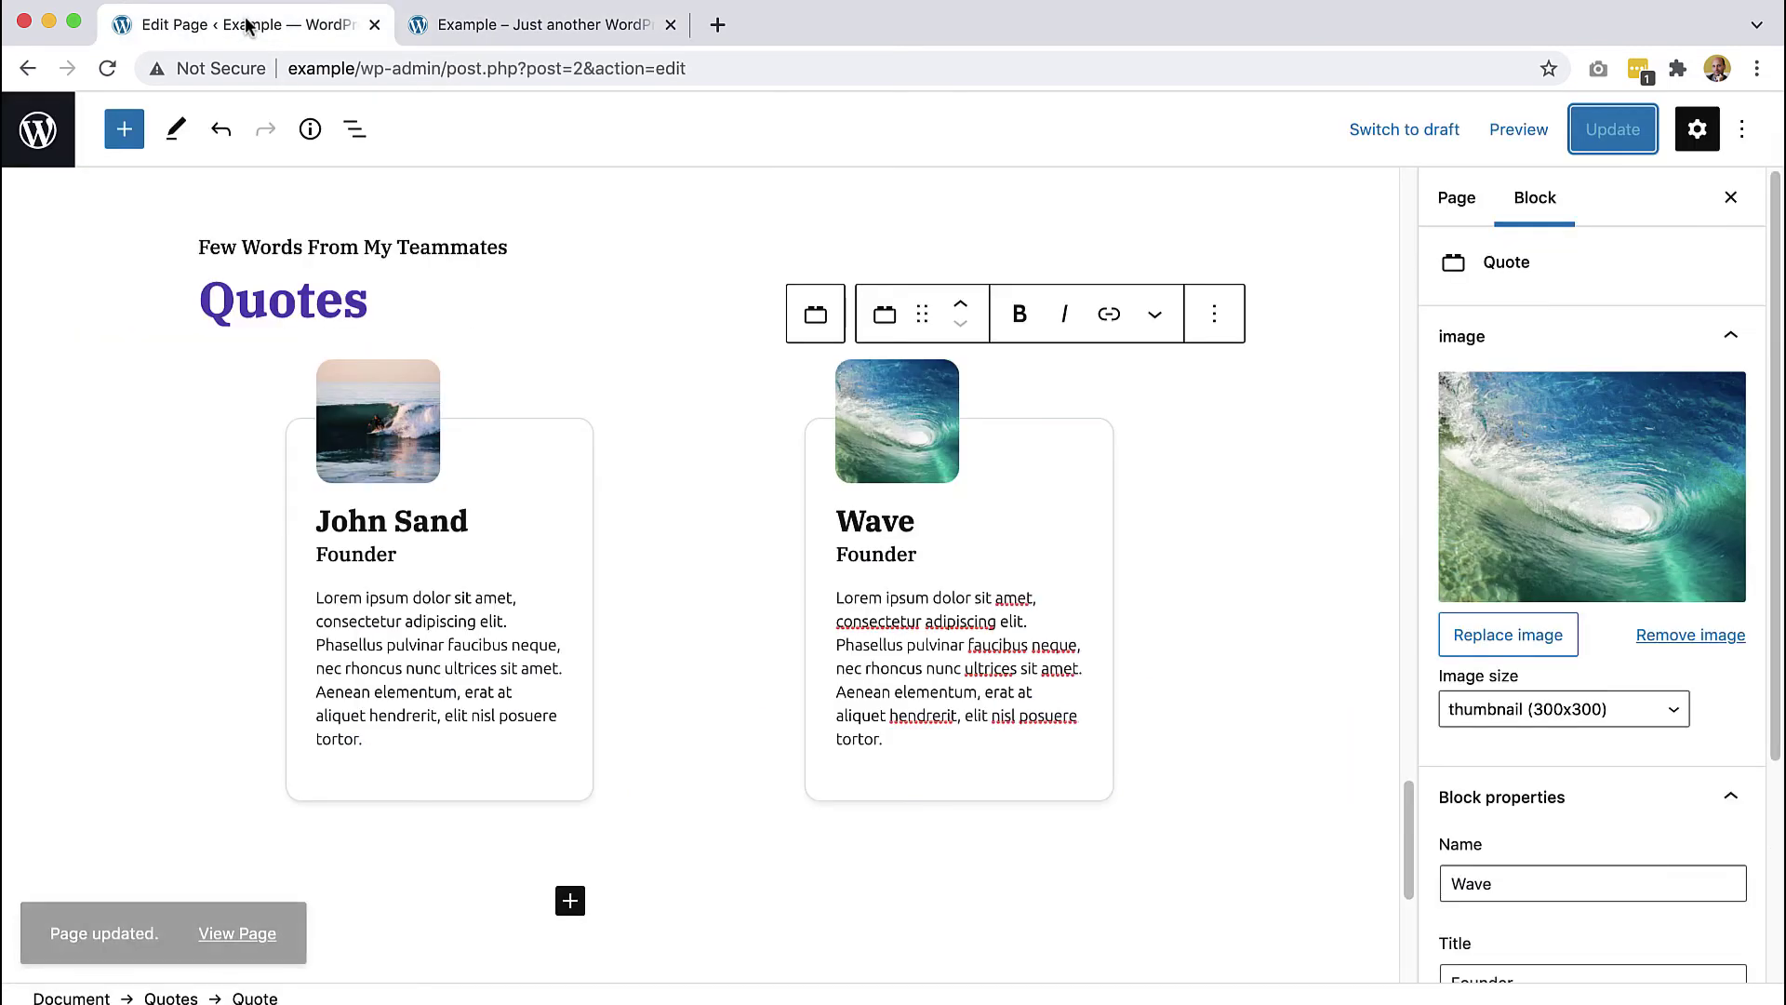
- Restore the deleted third card and give it the beach surfboard photo as a square thumbnail
left_click(571, 900)
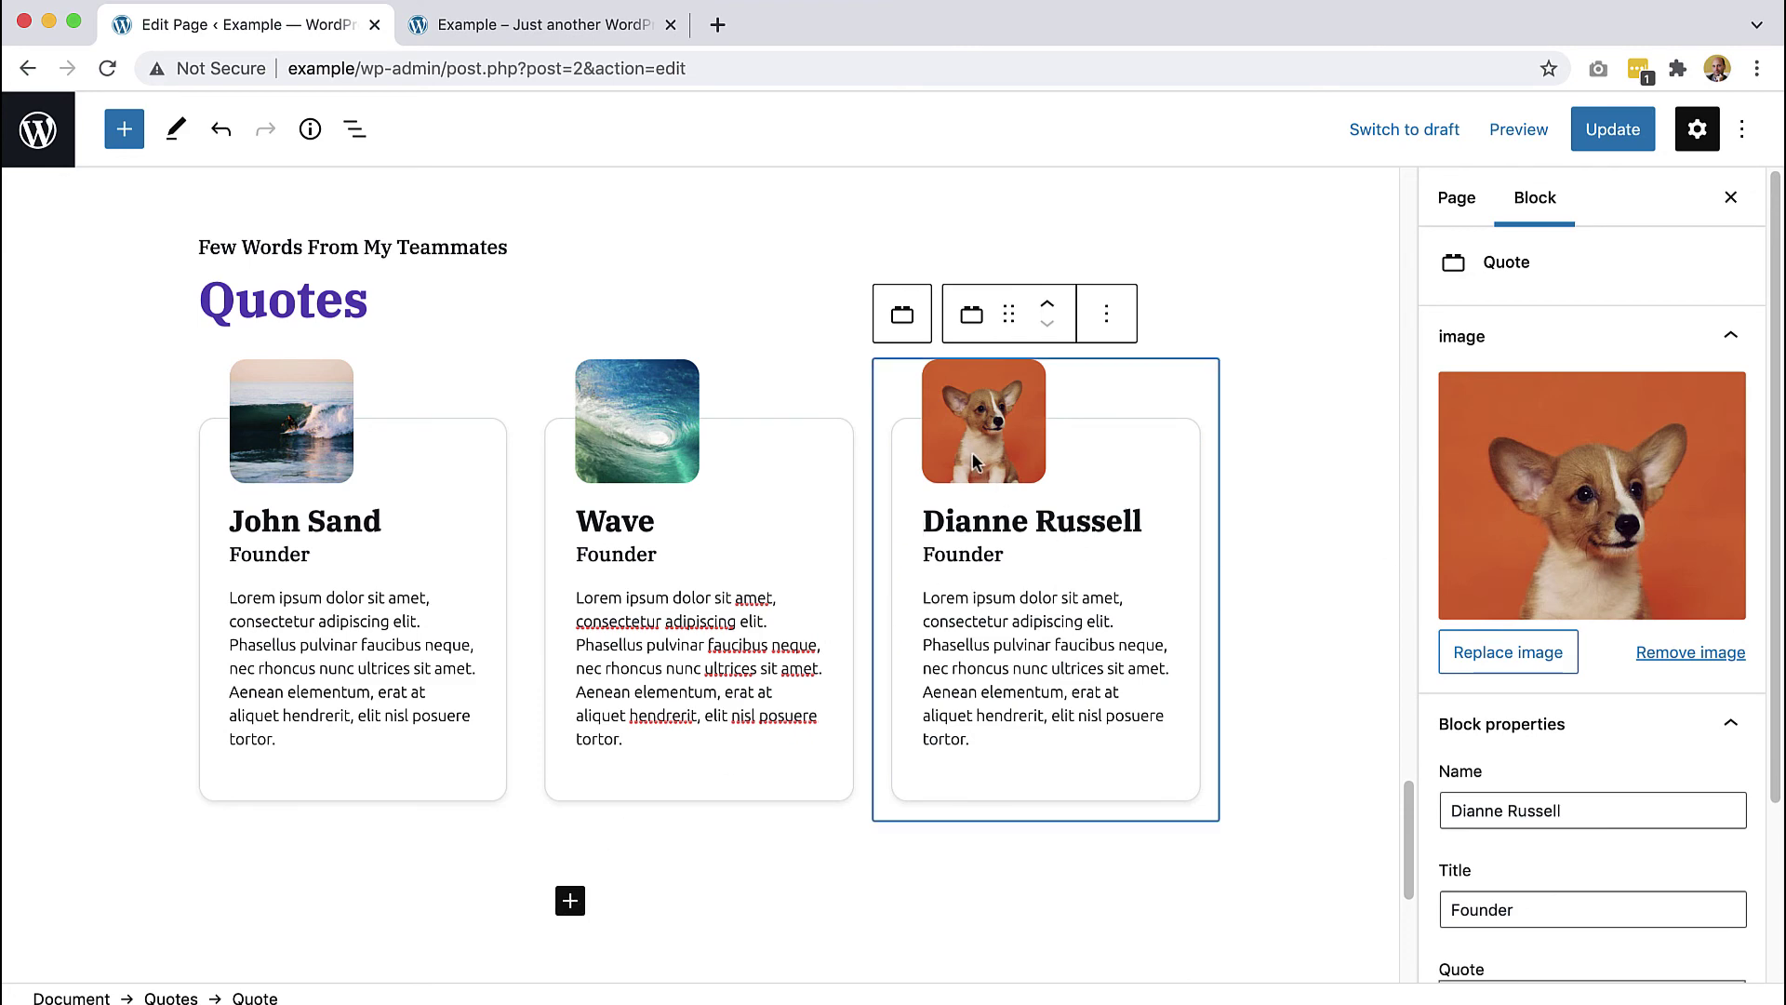
left_click(1564, 537)
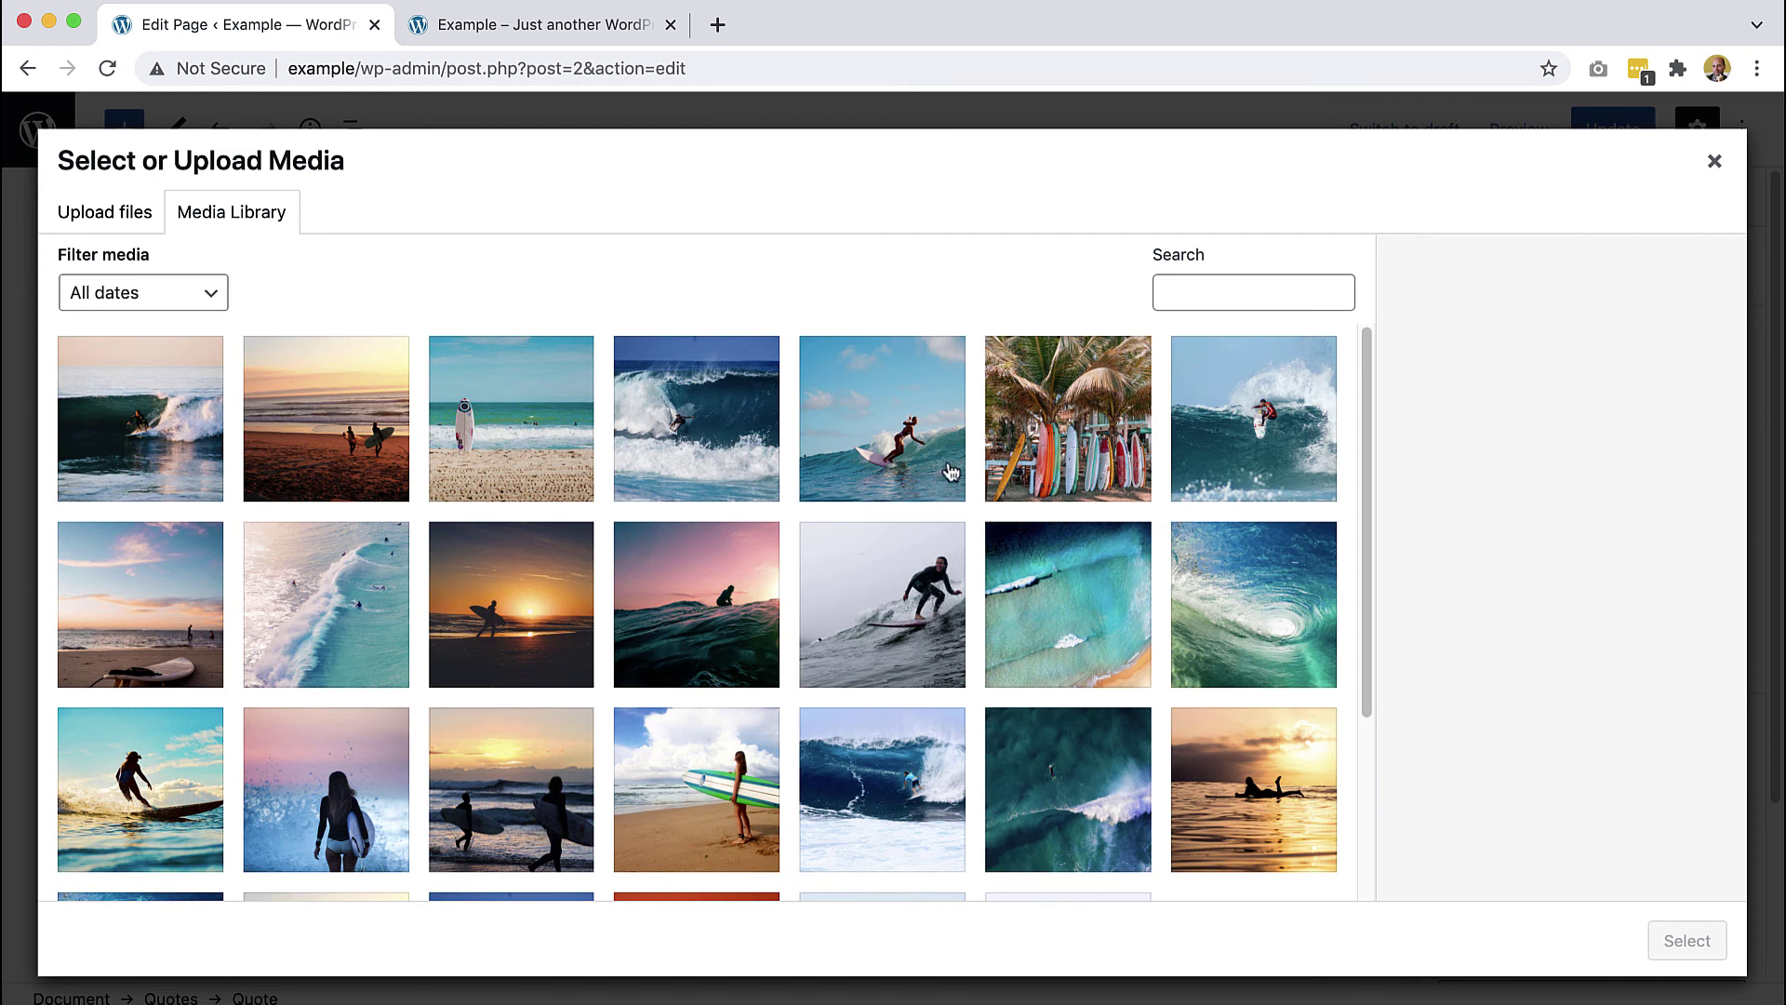
left_click(739, 774)
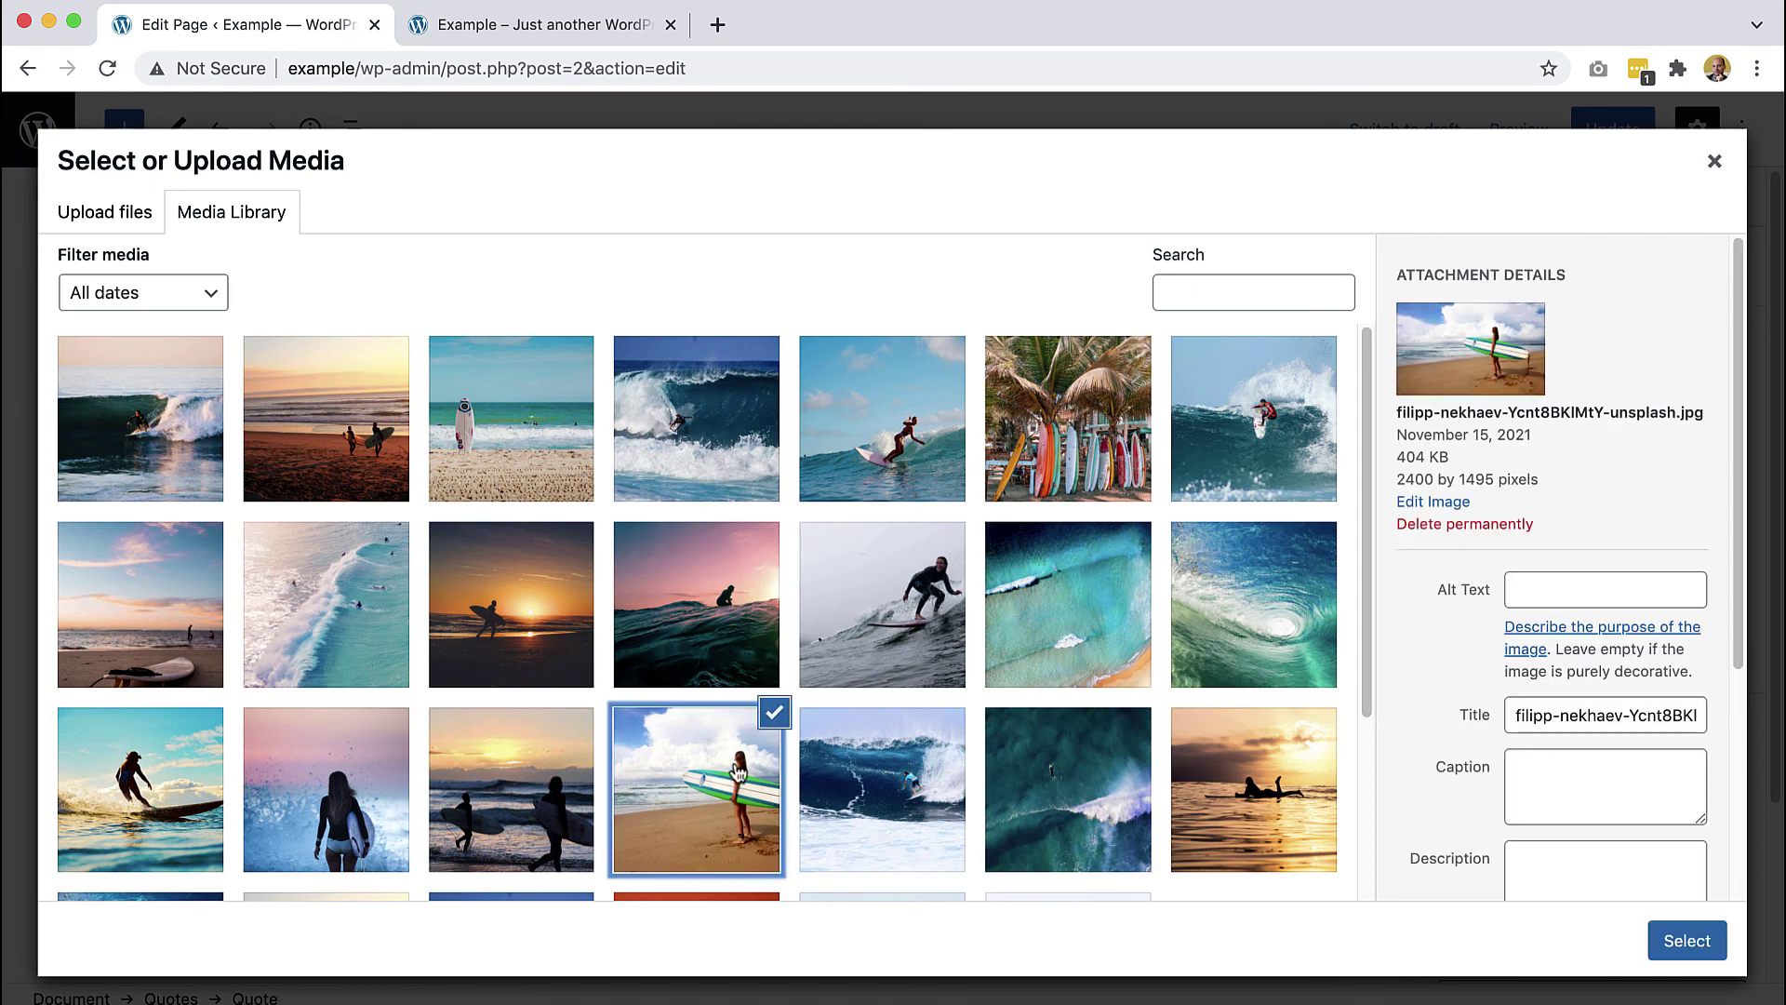
left_click(1682, 933)
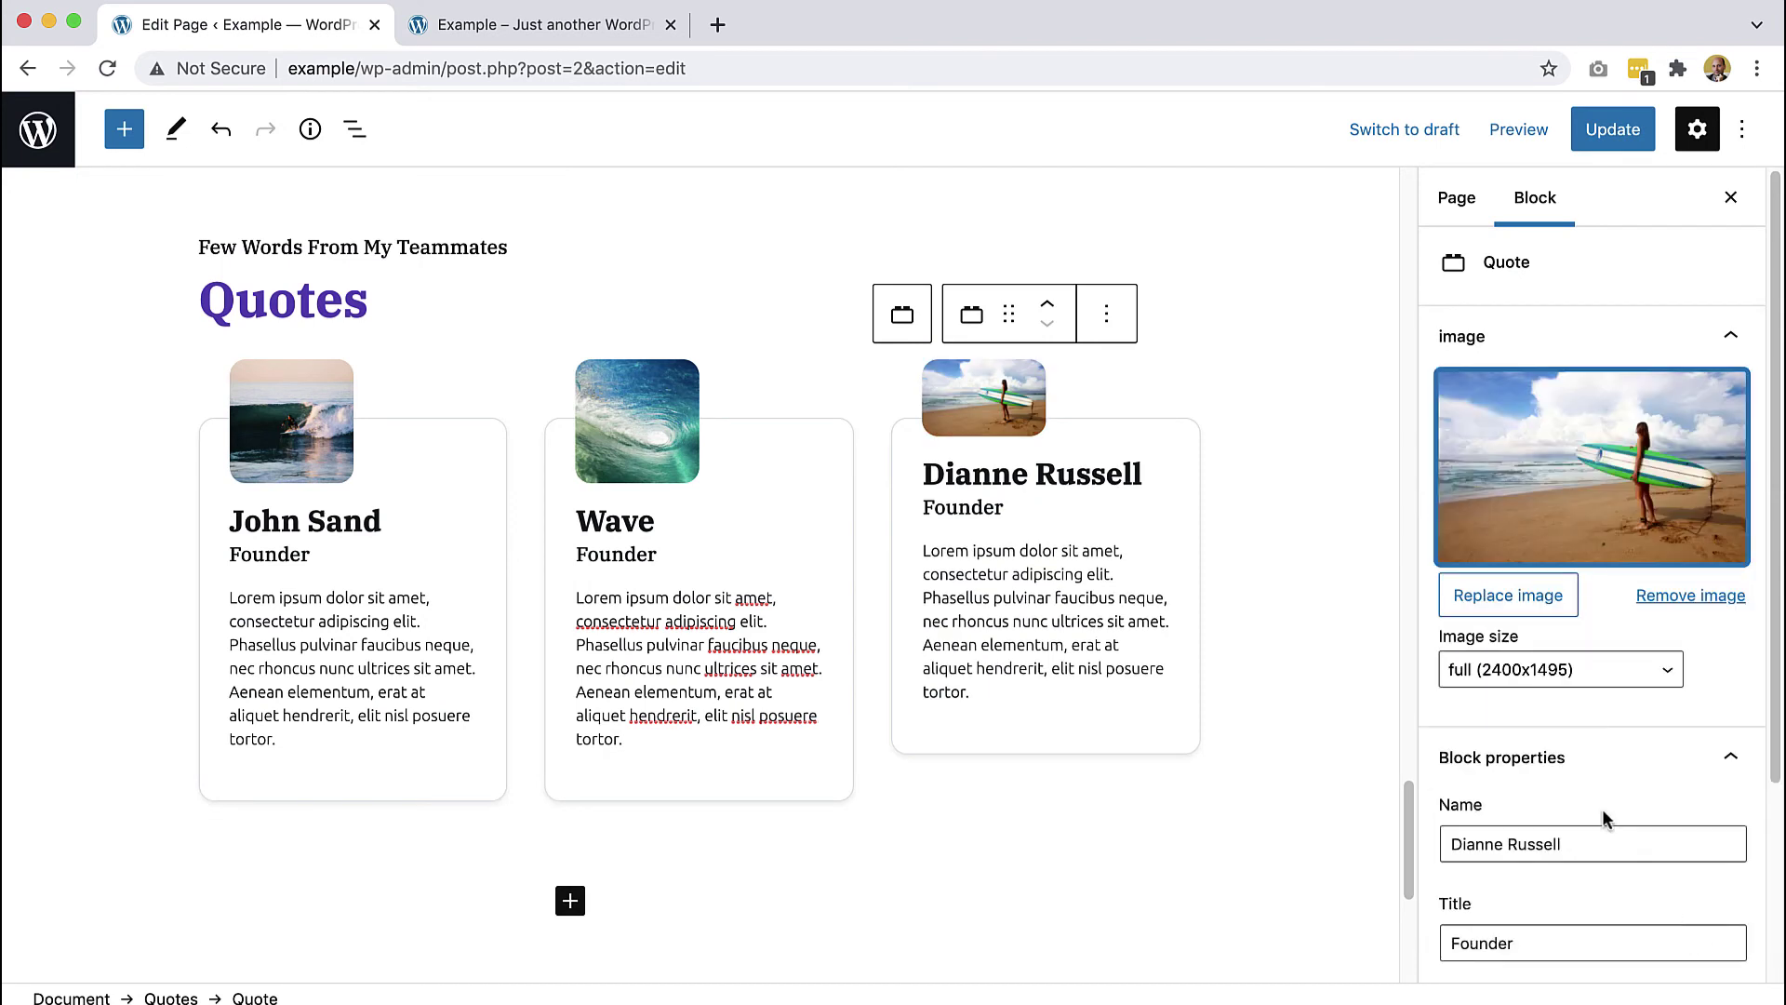
left_click(1539, 672)
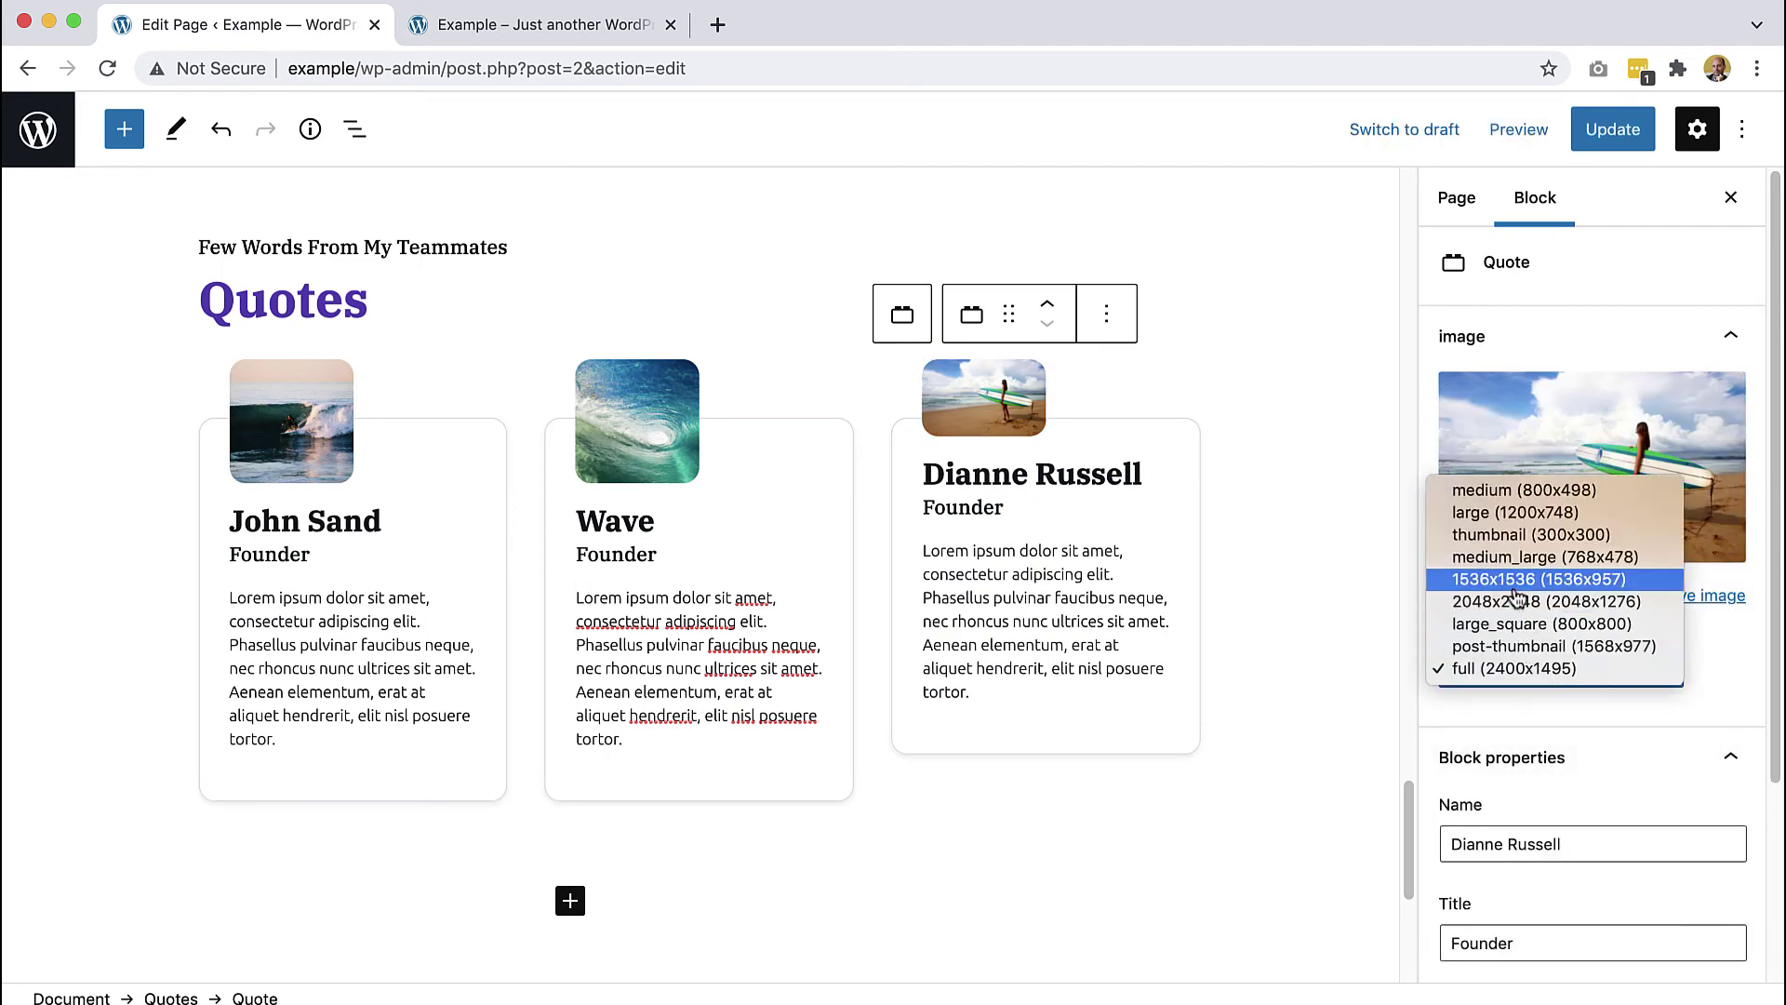
left_click(1507, 536)
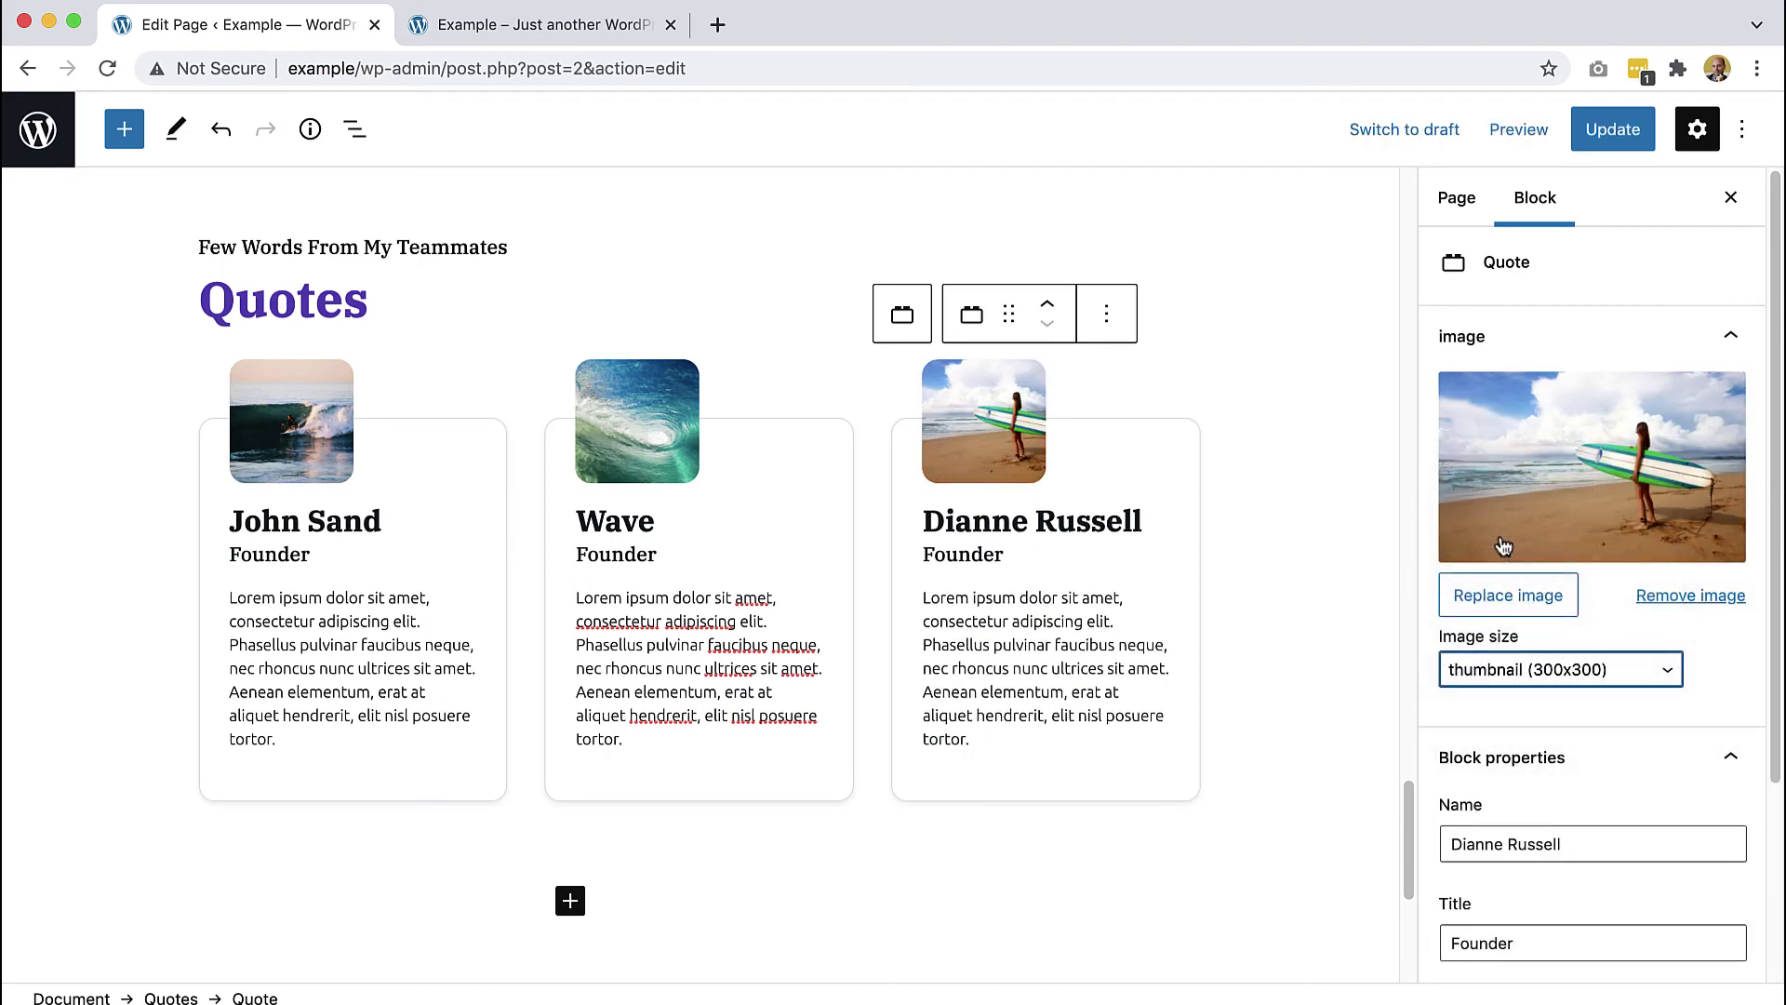
- Replace the third card's name heading with the new teammate's name
left_click_drag(1143, 522, 930, 524)
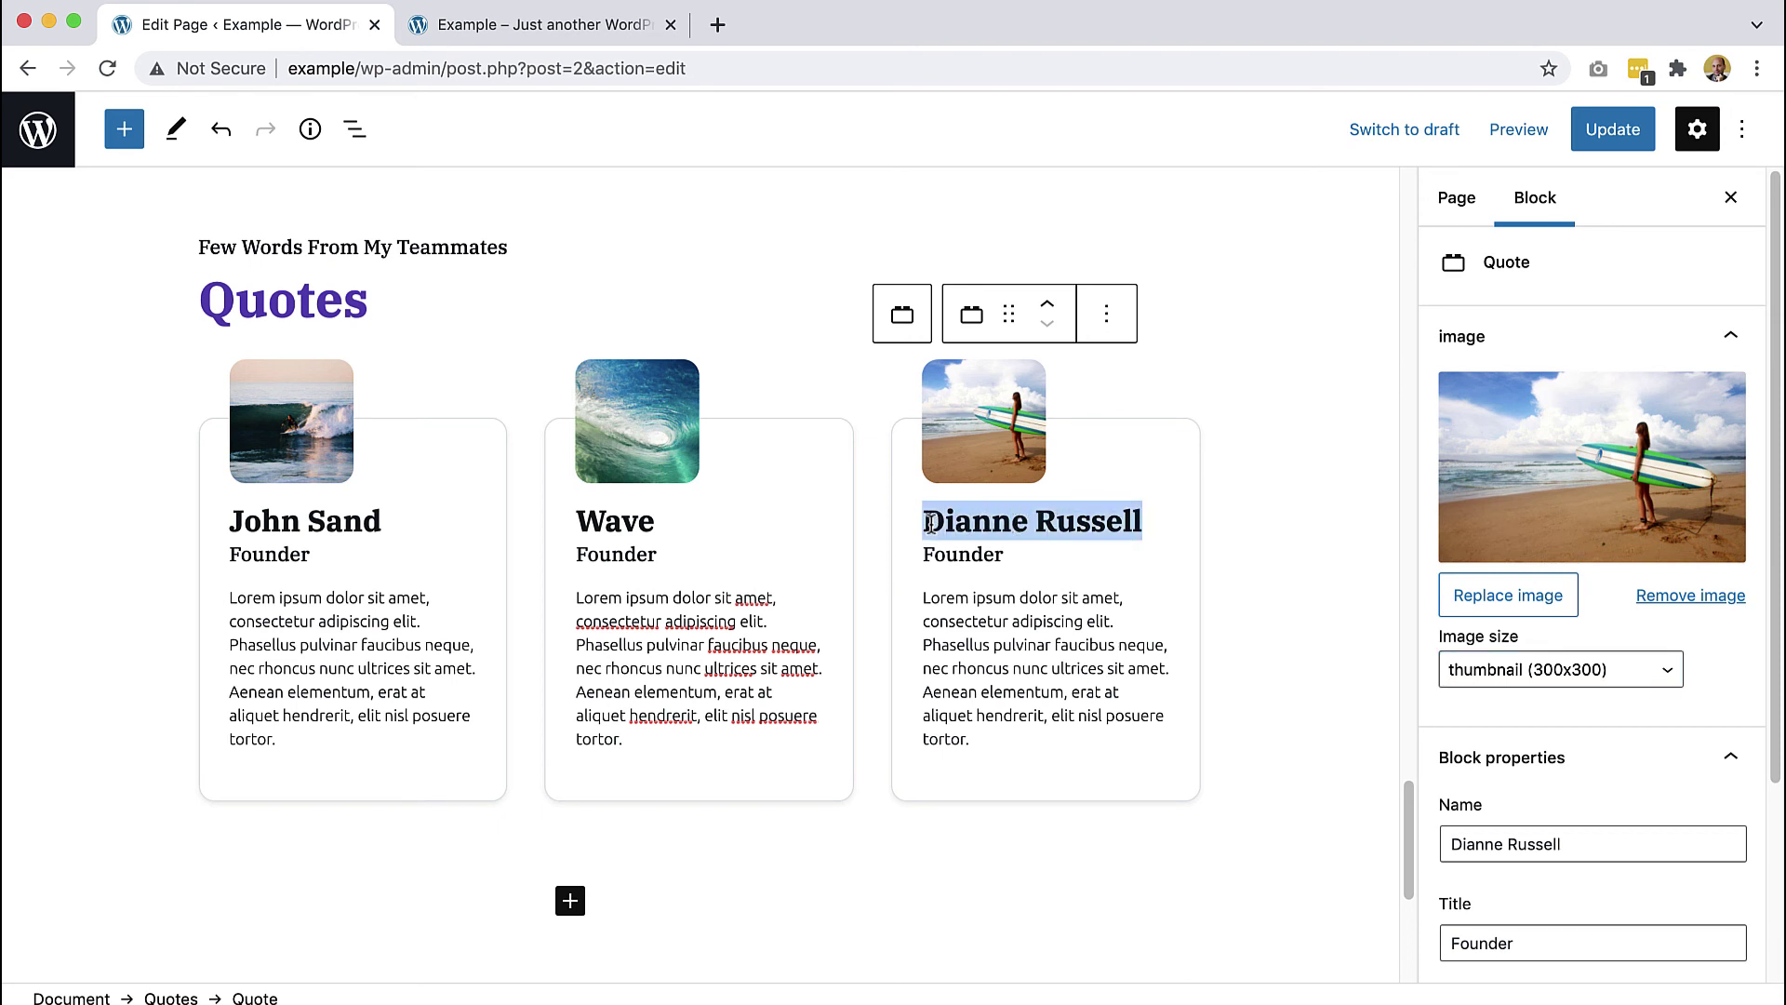
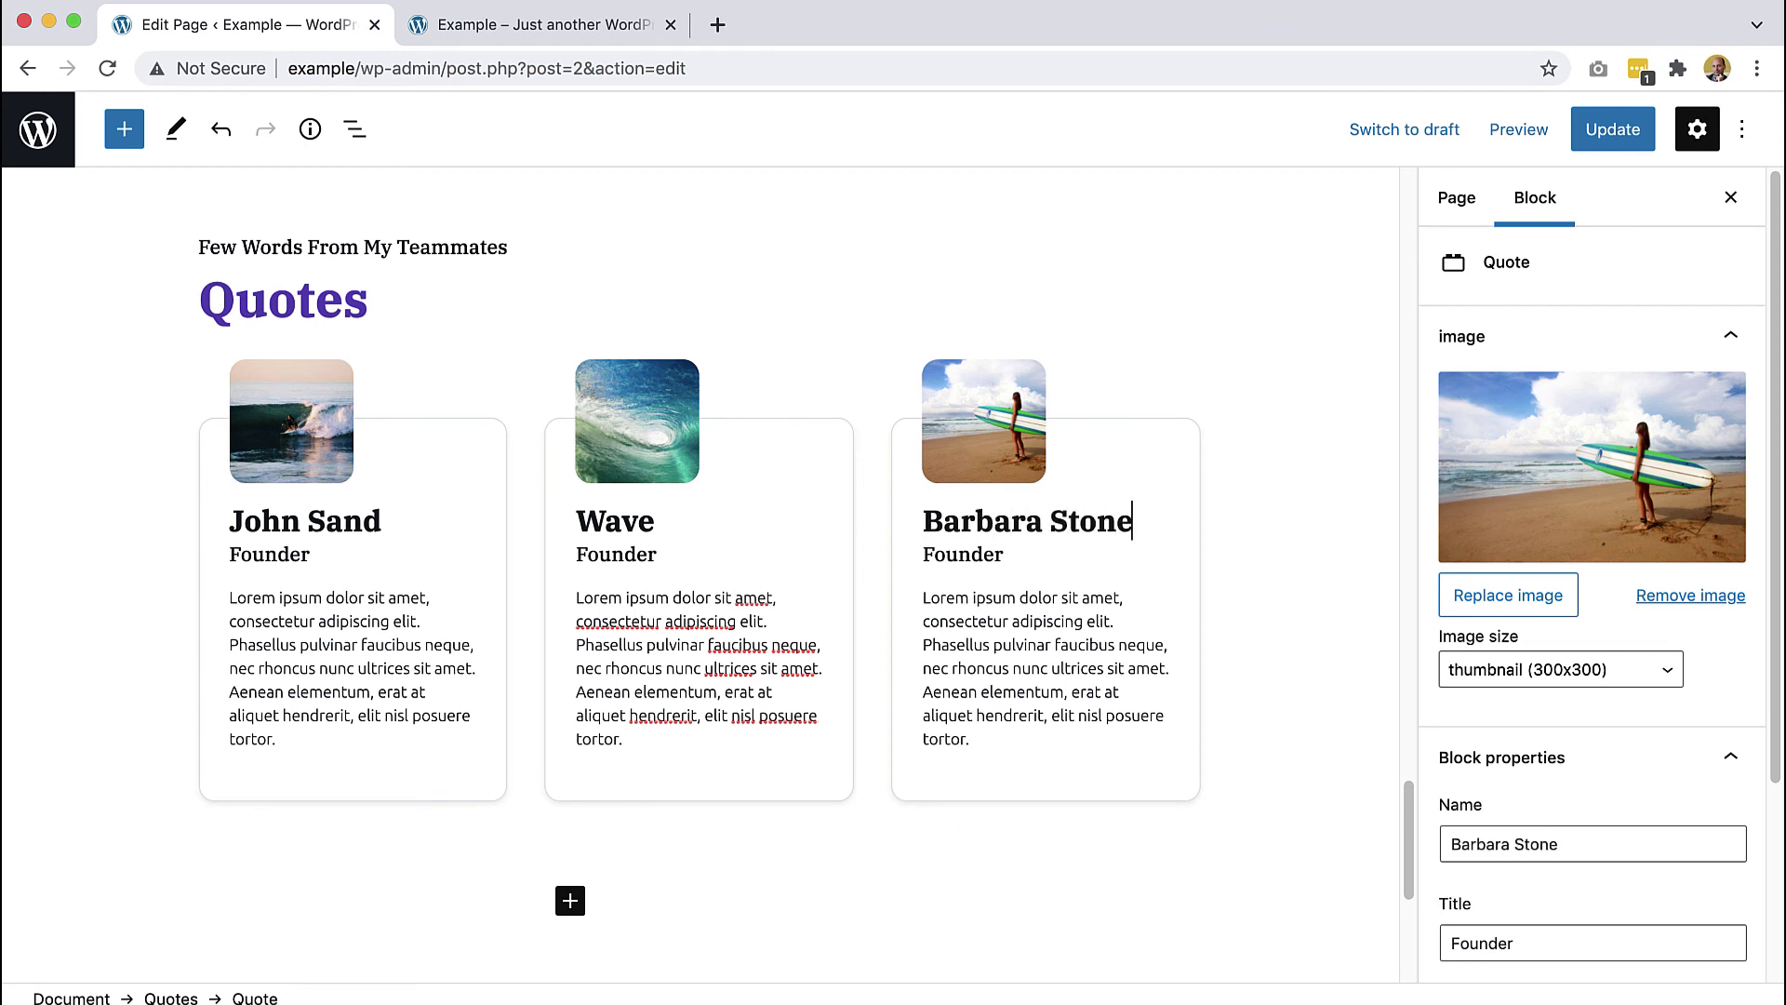
left_click(1317, 655)
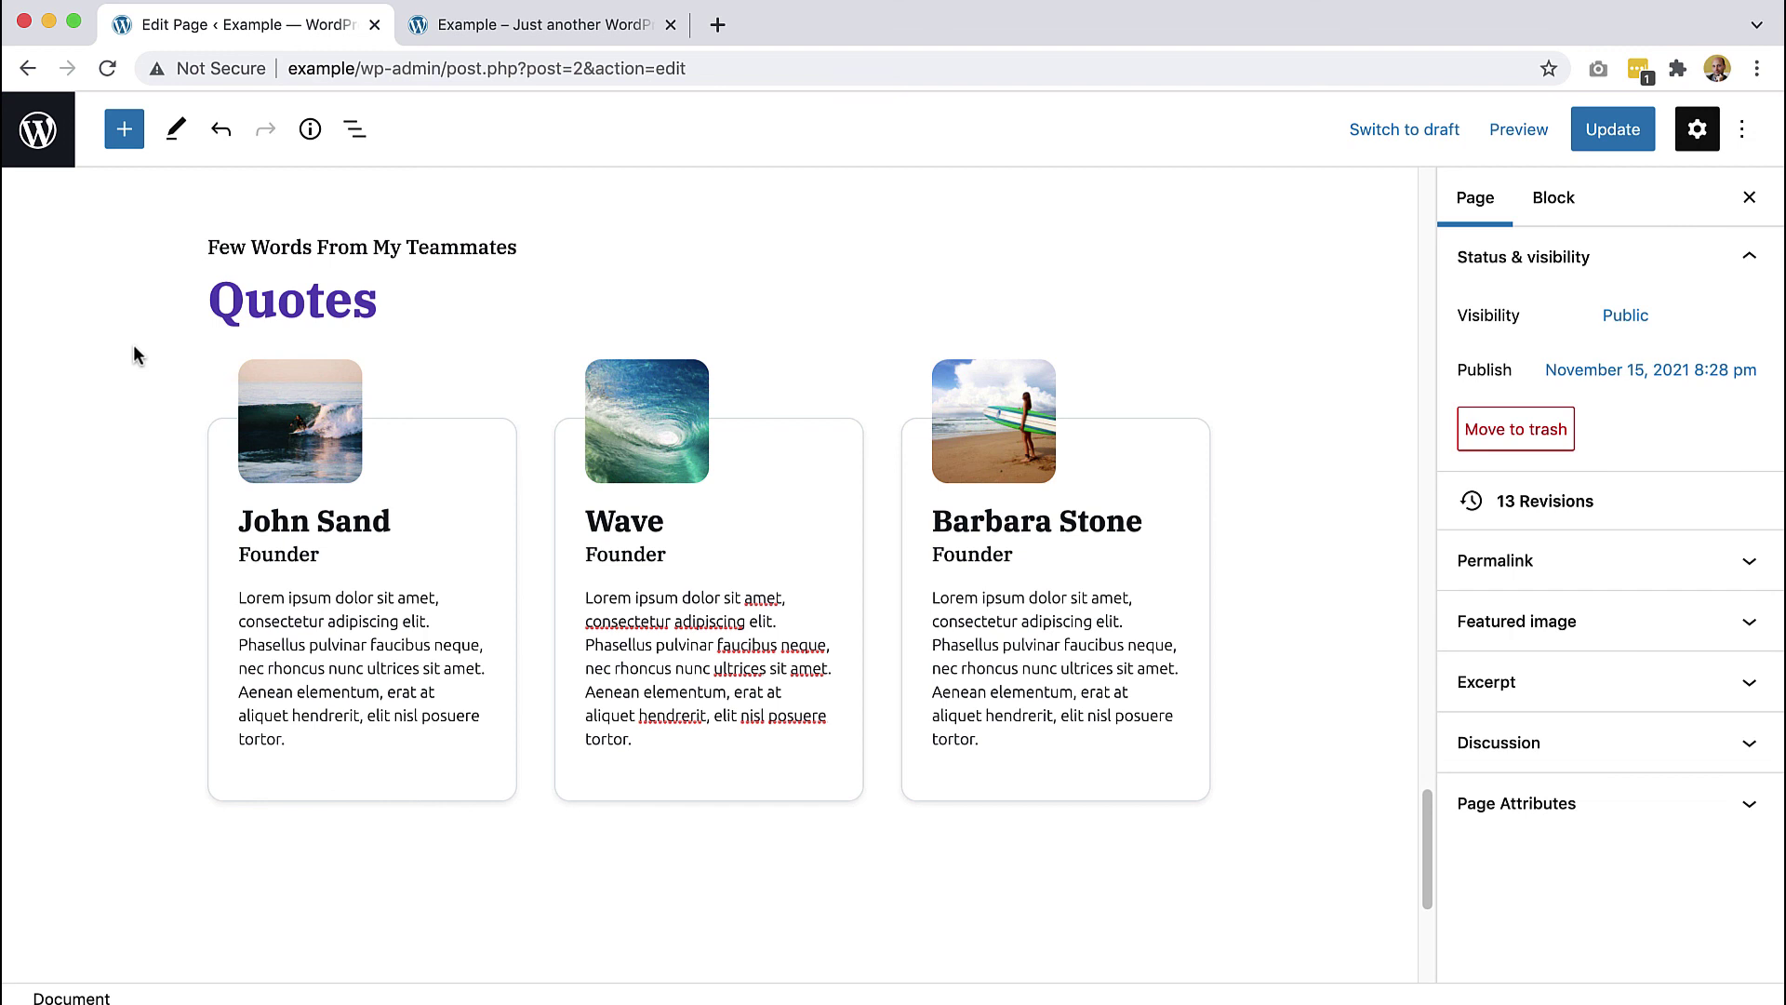
left_click(999, 642)
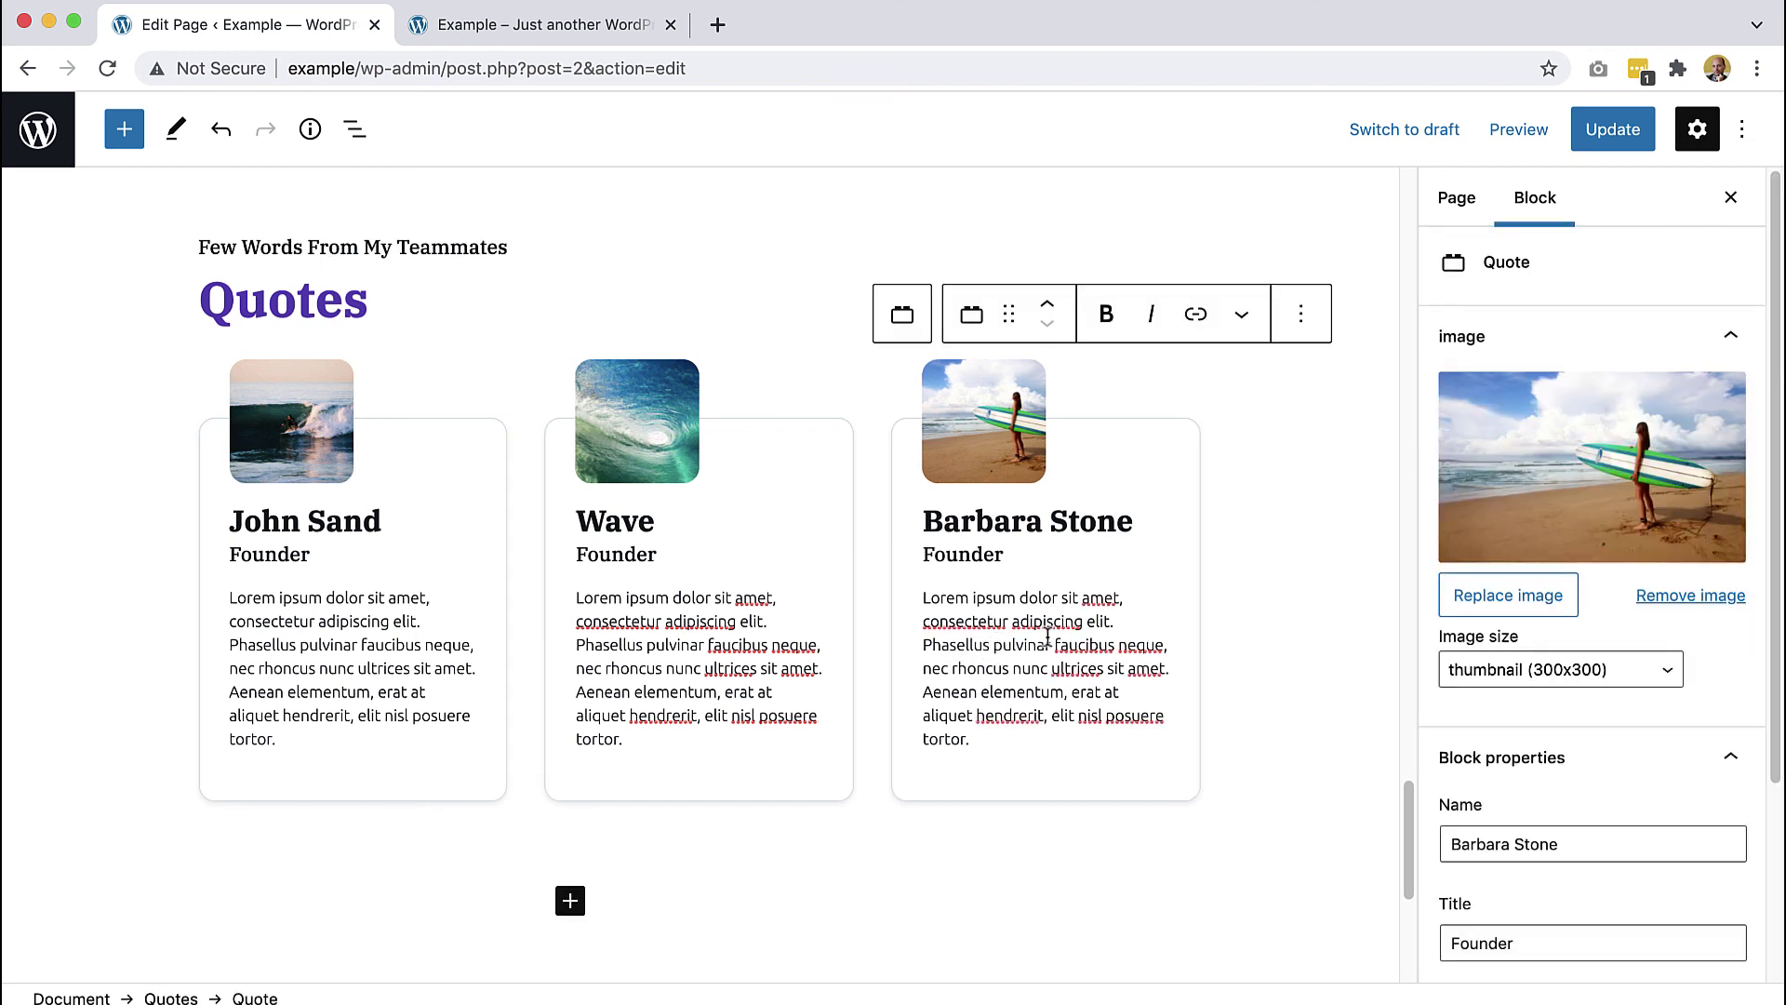